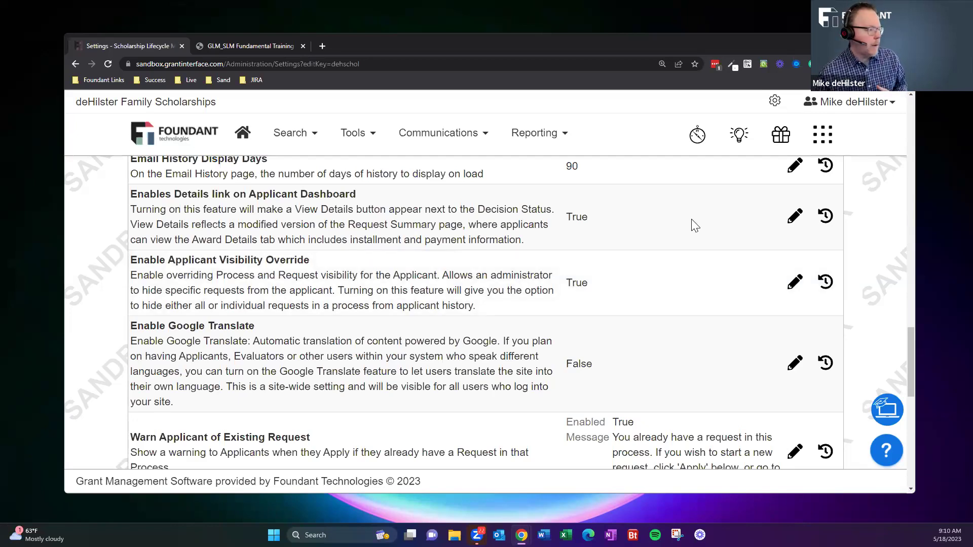
# Return from the applicant visibility settings to the administrator Dashboard.
pyautogui.click(243, 134)
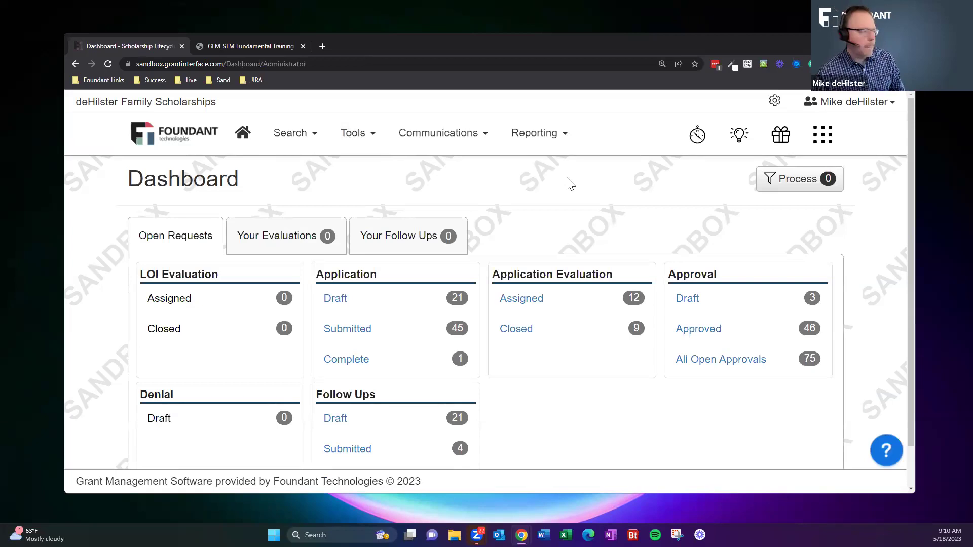
# Open the Process Manager from Tools and list the six scholarship processes.
pyautogui.click(353, 141)
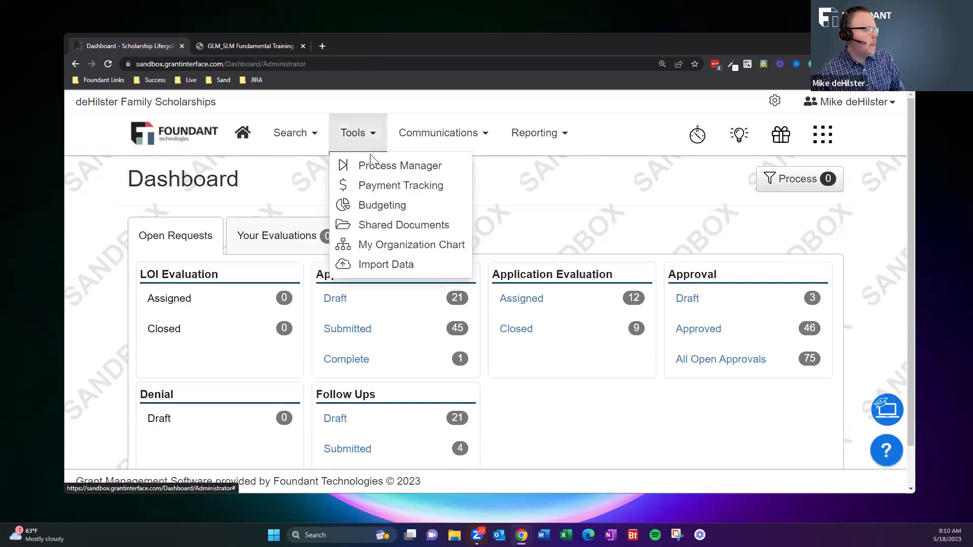
pyautogui.click(379, 164)
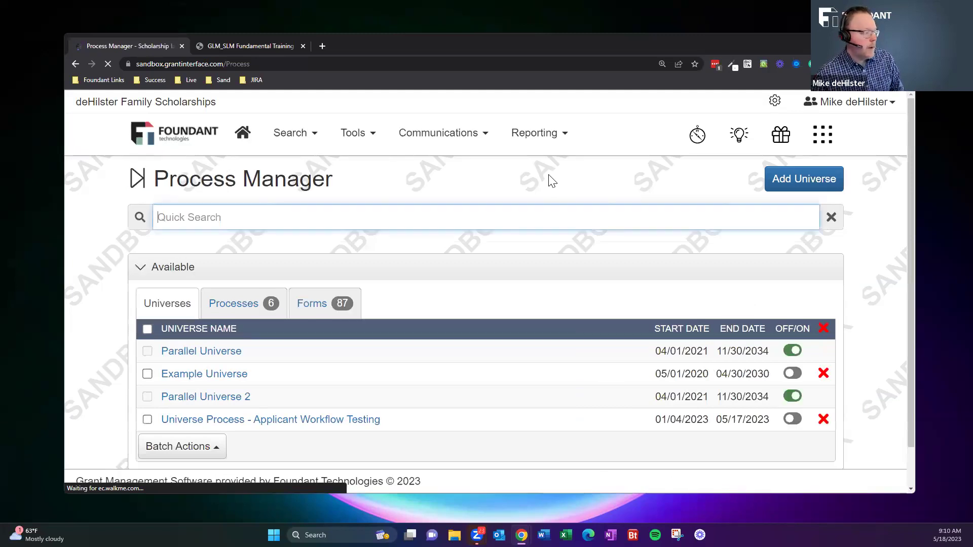
pyautogui.click(234, 307)
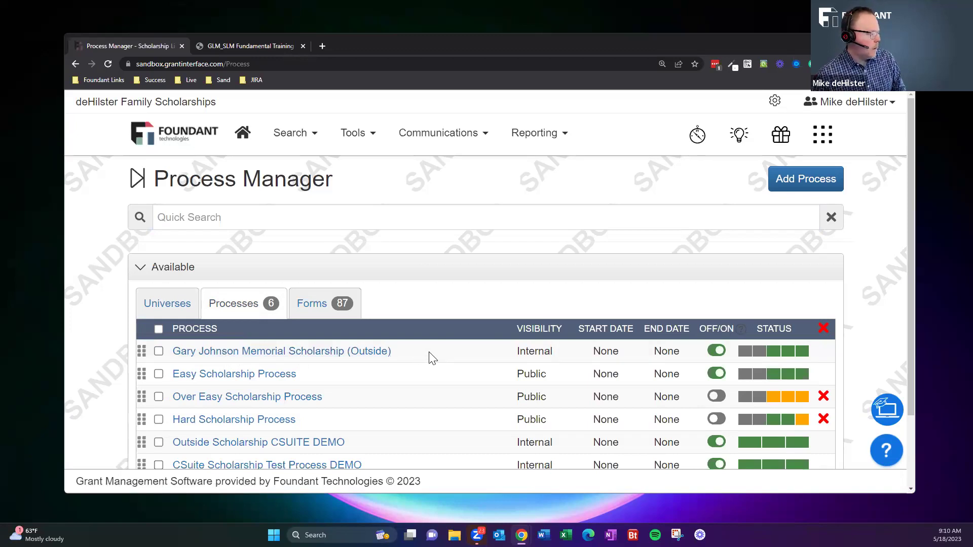
pyautogui.scroll(-1, 393, 342)
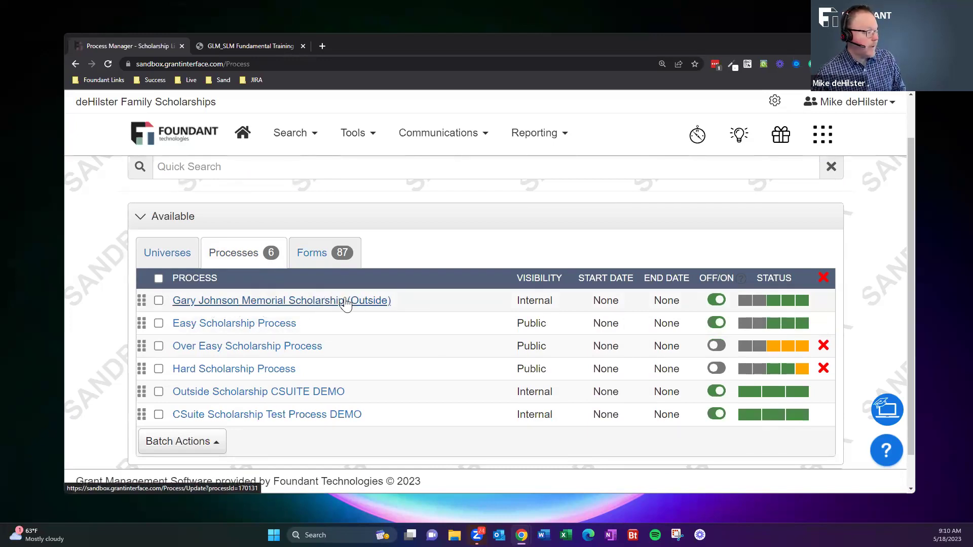
# Open the Gary Johnson Memorial Scholarship (Outside) process and expand its Edit Process Summary.
pyautogui.click(314, 304)
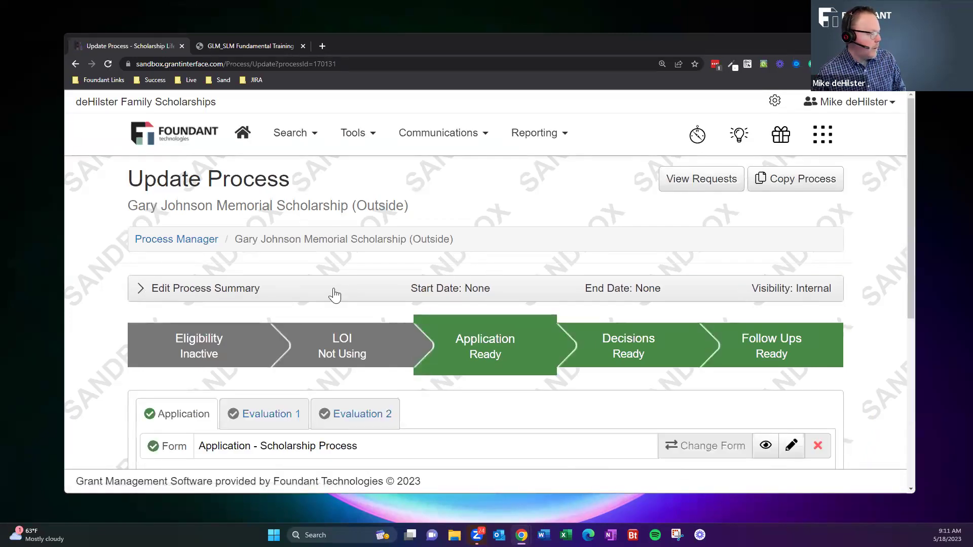
pyautogui.click(354, 276)
pyautogui.scroll(-3, 354, 273)
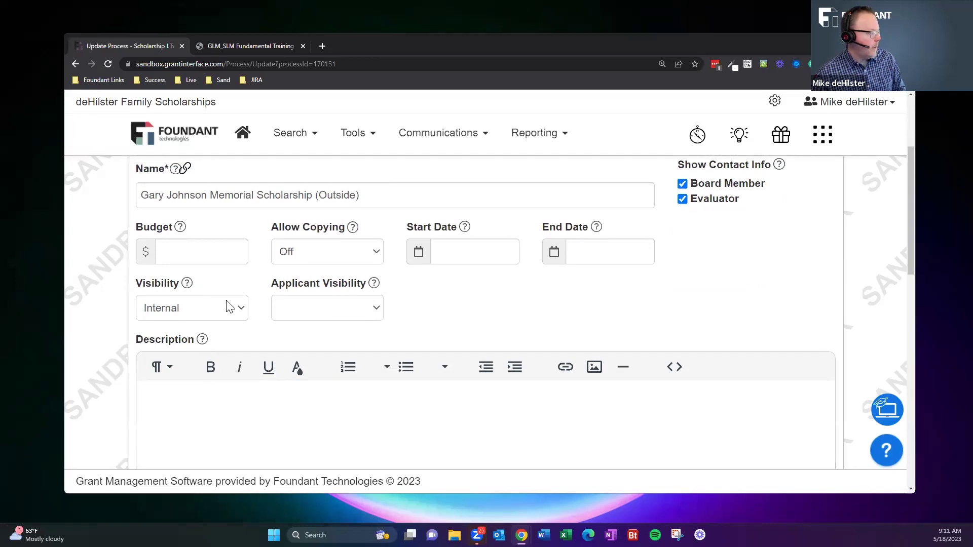
# Keep the process Visibility at Internal and read the Applicant Visibility help text.
pyautogui.click(168, 314)
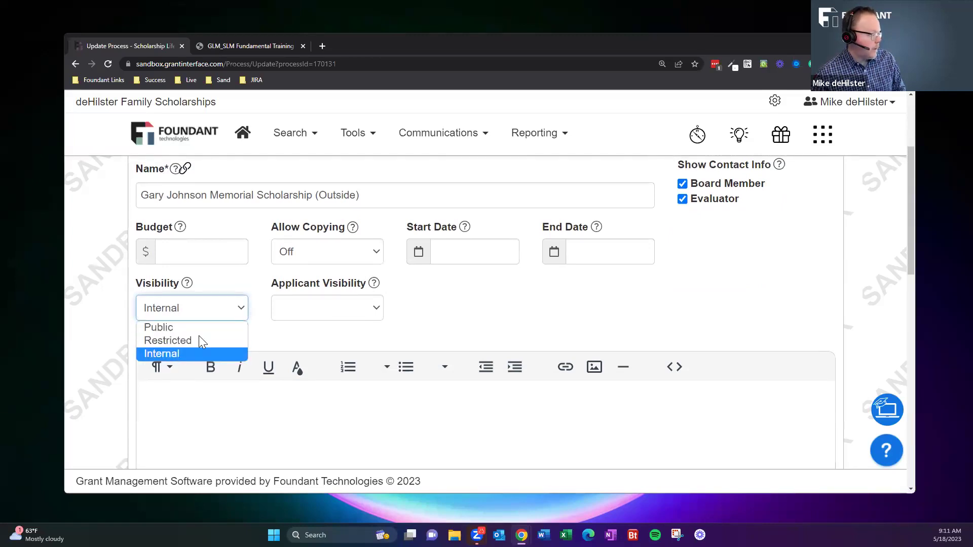
pyautogui.click(270, 341)
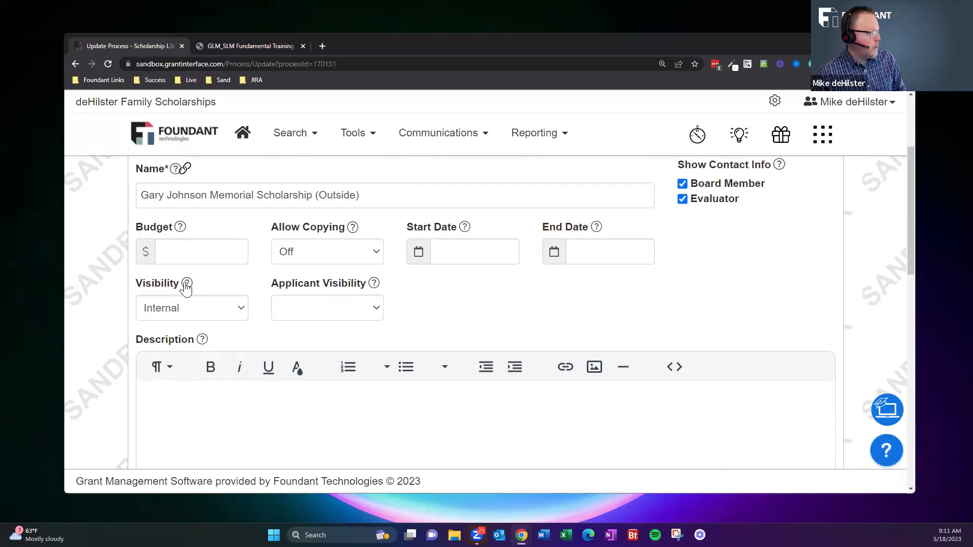
pyautogui.moveTo(187, 286)
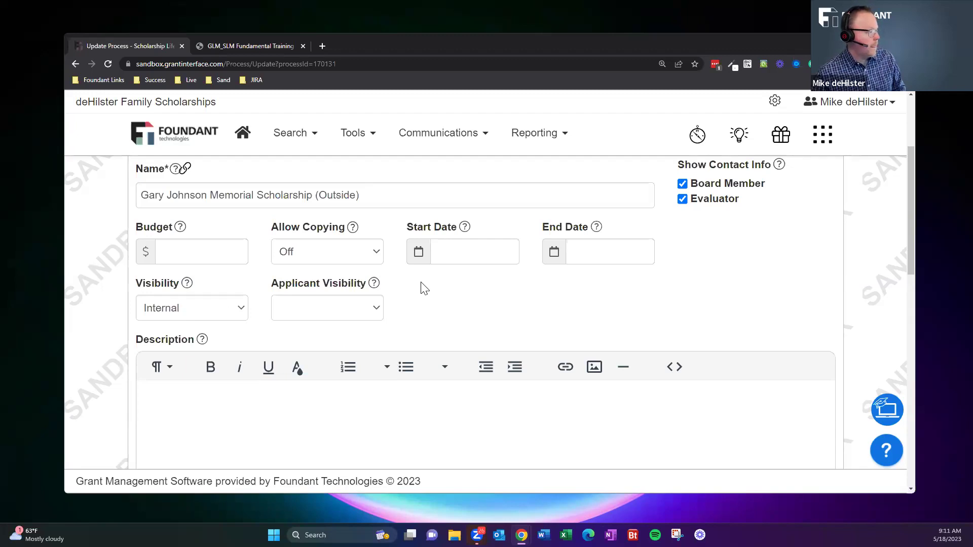
pyautogui.moveTo(375, 287)
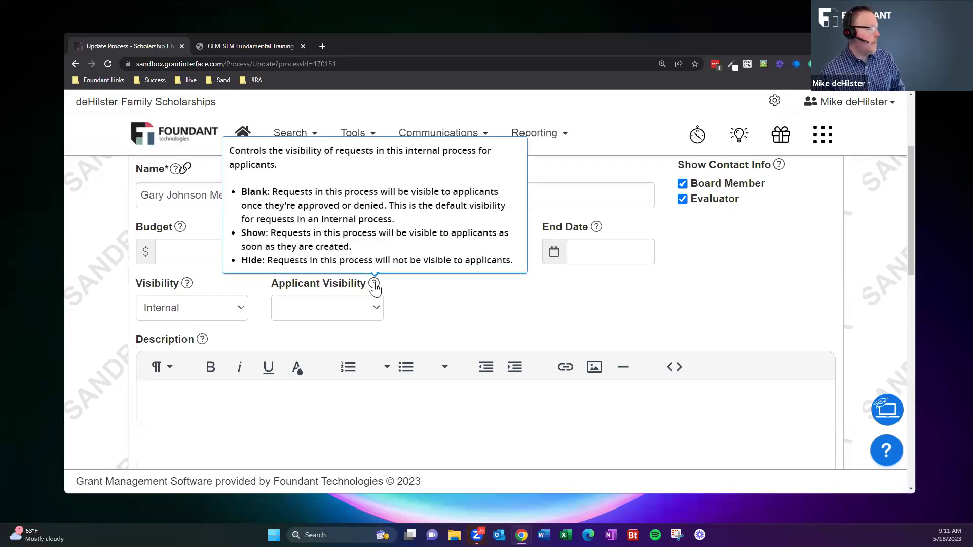
pyautogui.click(369, 311)
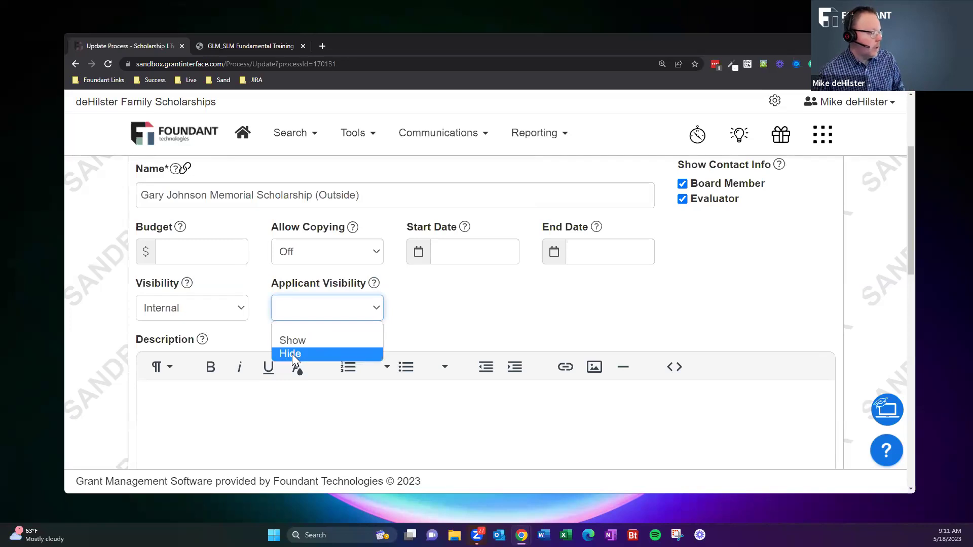
pyautogui.click(426, 296)
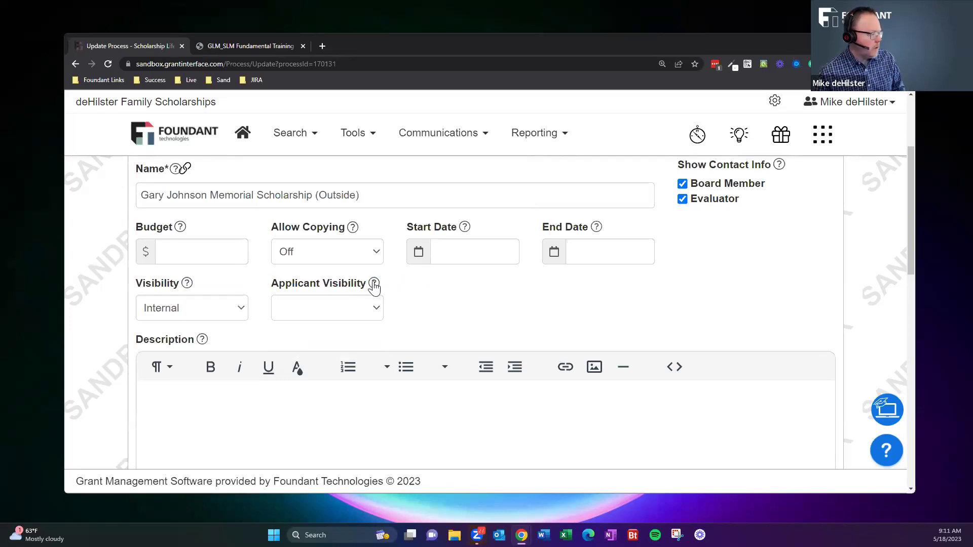
pyautogui.moveTo(374, 285)
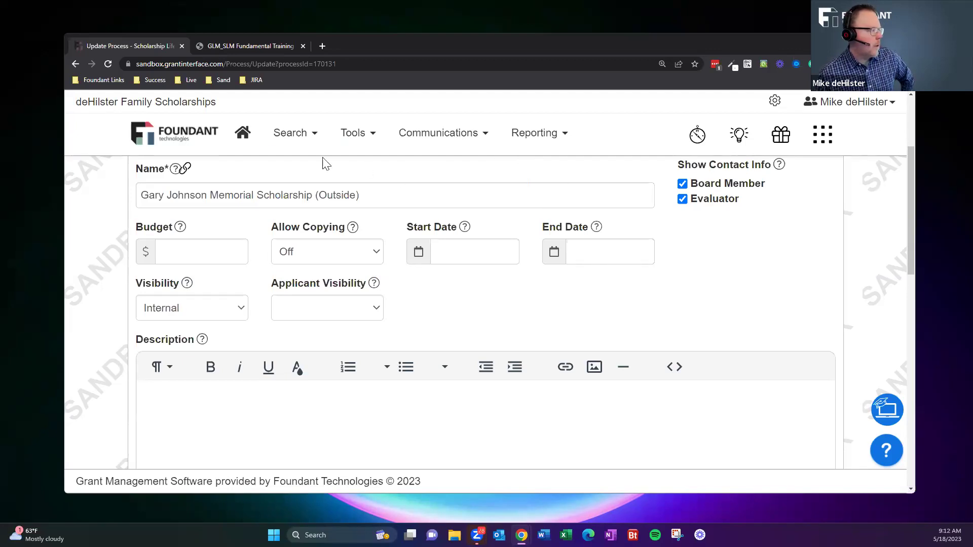
# Go back to the Dashboard, then present the 'SLM Manual Entry Use Cases' slide full screen.
pyautogui.click(241, 133)
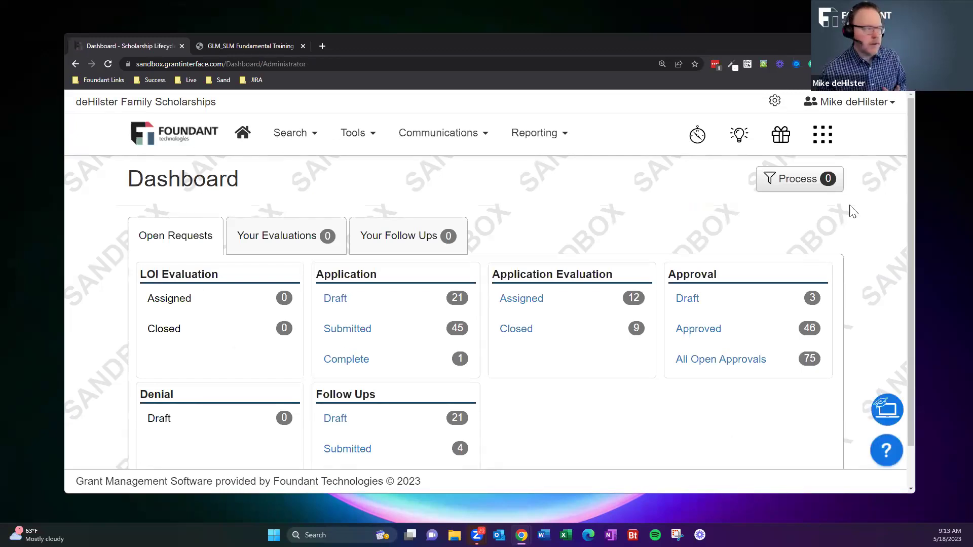
pyautogui.click(270, 46)
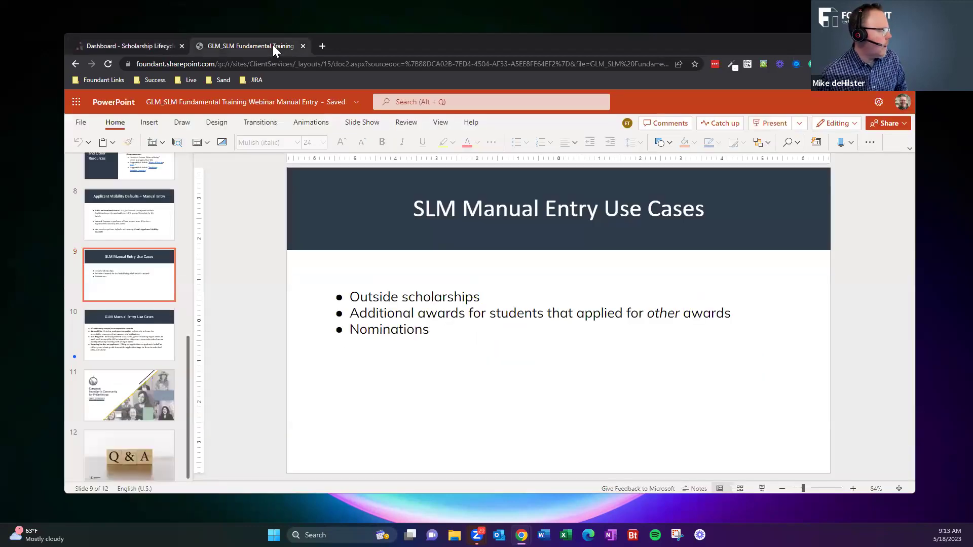
pyautogui.click(761, 487)
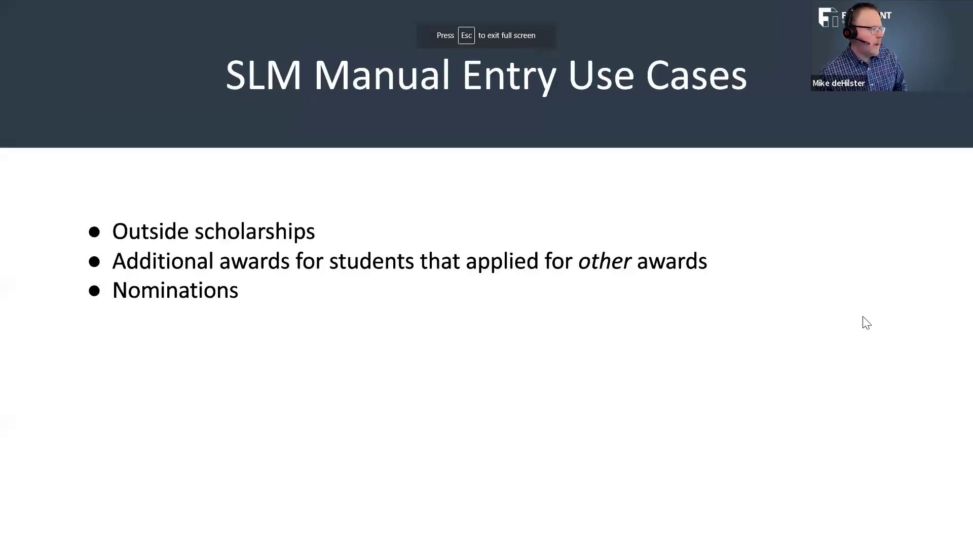
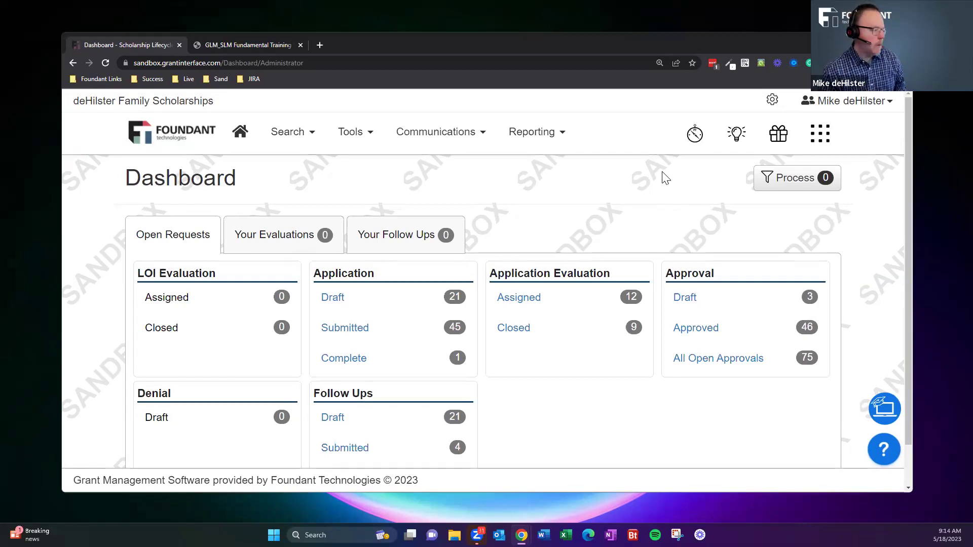
# Open the Gary Johnson Memorial Scholarship (Outside) process from Process Manager's Processes list.
pyautogui.click(343, 137)
pyautogui.click(350, 163)
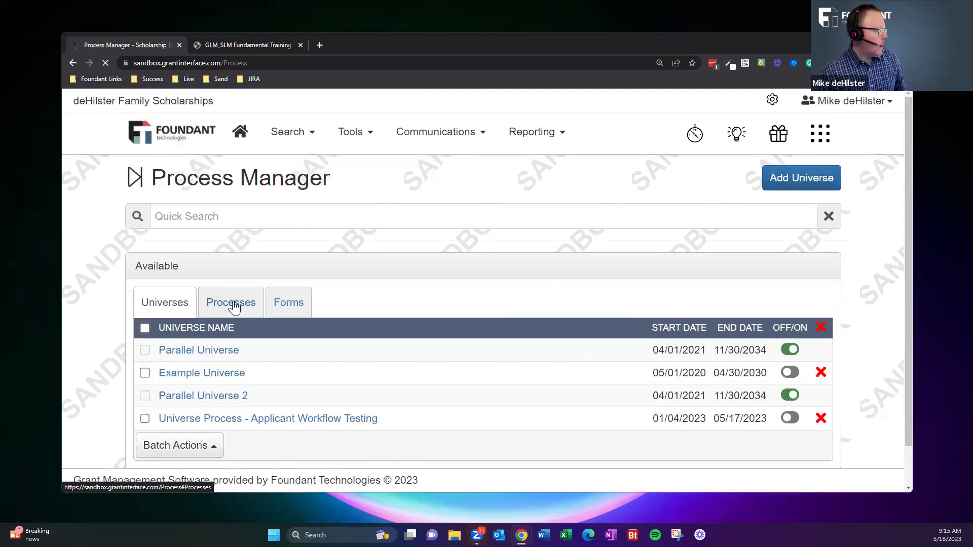
pyautogui.click(233, 306)
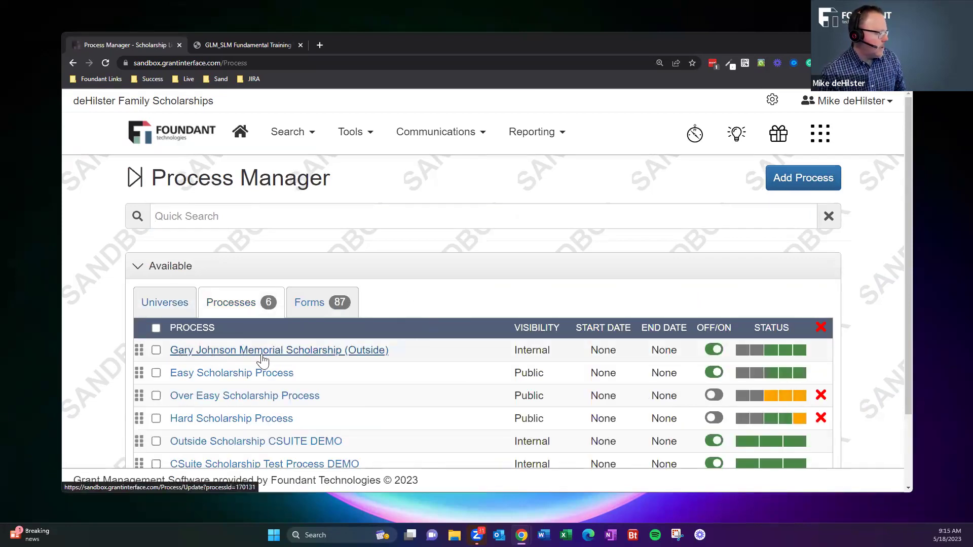
pyautogui.click(264, 355)
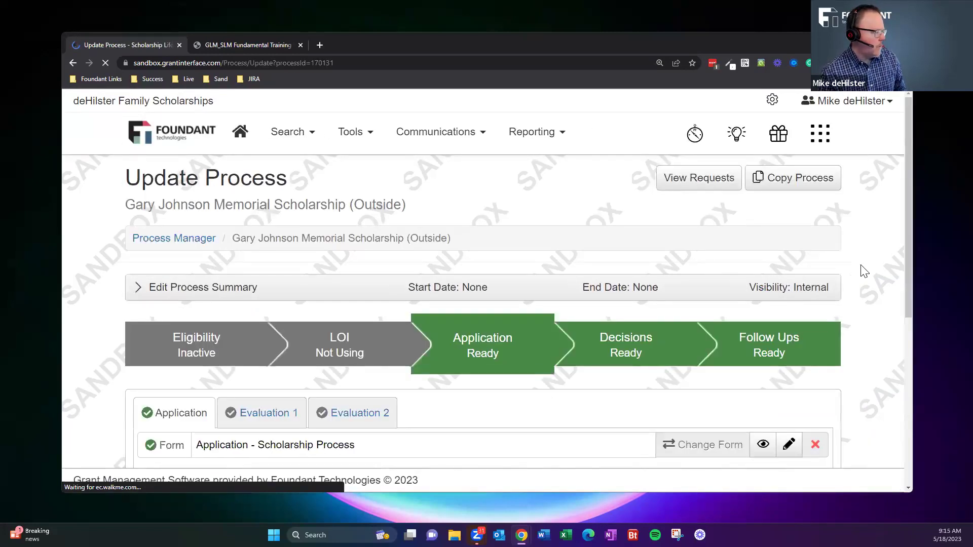
# Review the forms in the Decisions stage, then the two forms in Follow Ups.
pyautogui.scroll(-2, 865, 271)
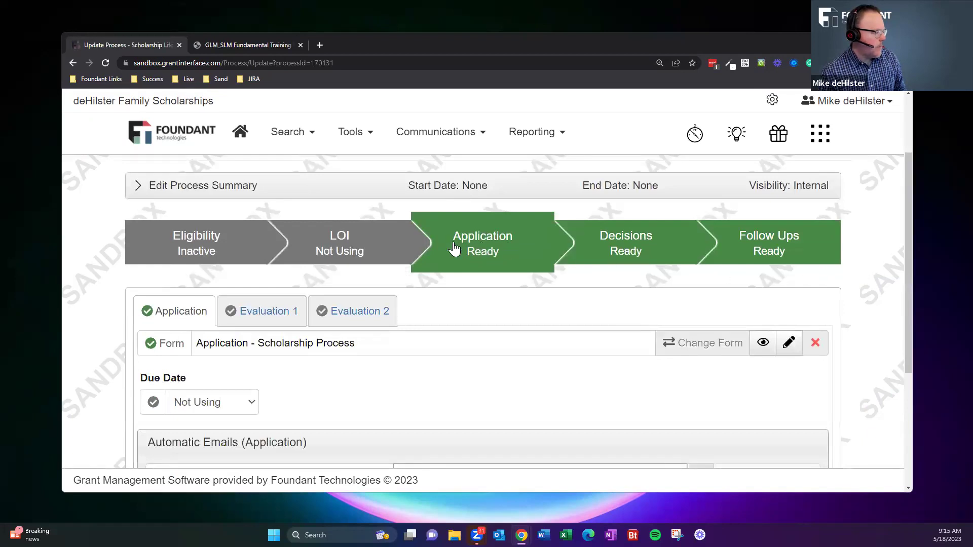
pyautogui.scroll(-1, 484, 276)
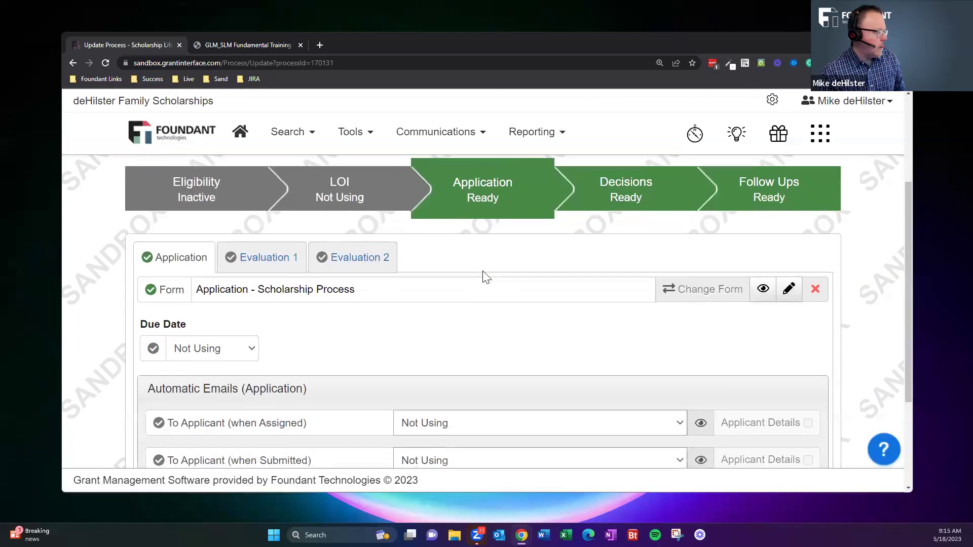
pyautogui.scroll(-2, 484, 276)
pyautogui.scroll(-1, 405, 307)
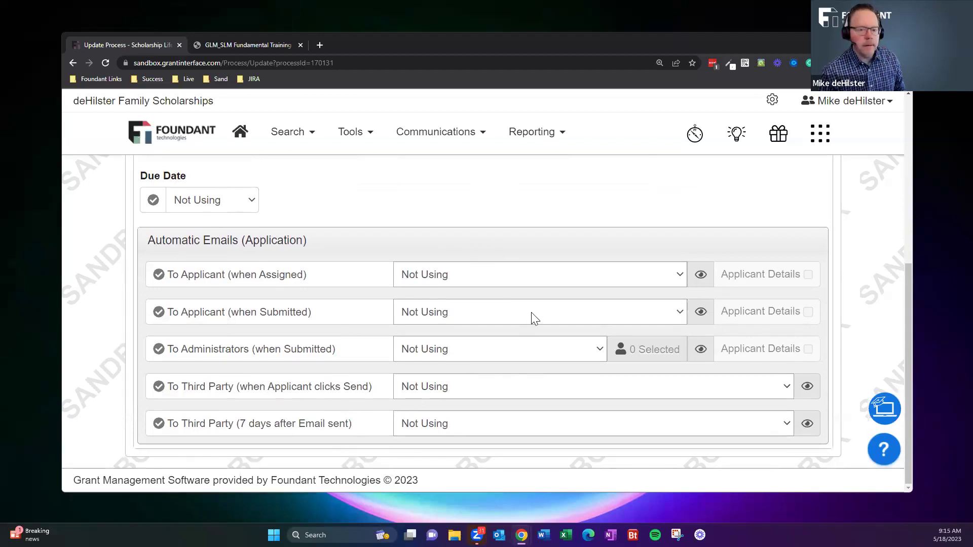
pyautogui.scroll(4, 533, 328)
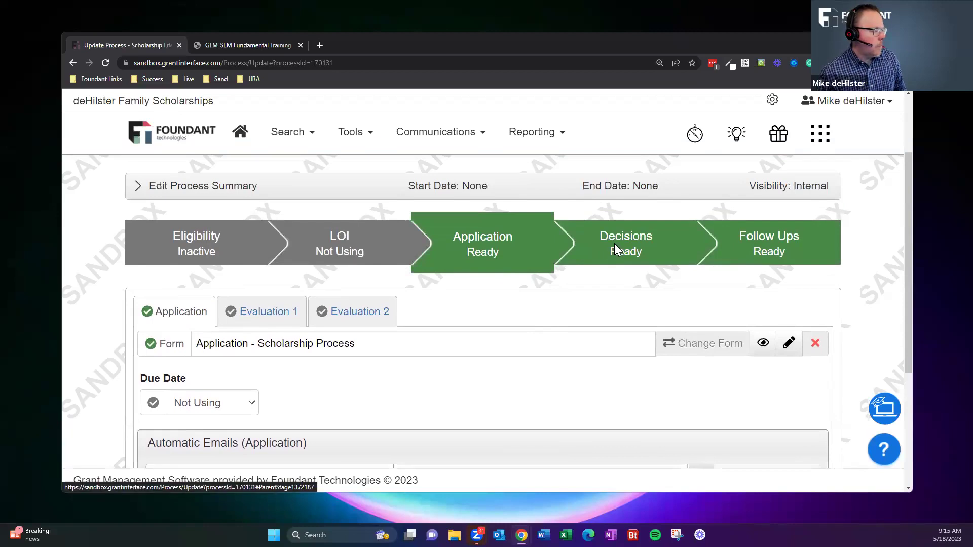
pyautogui.click(614, 248)
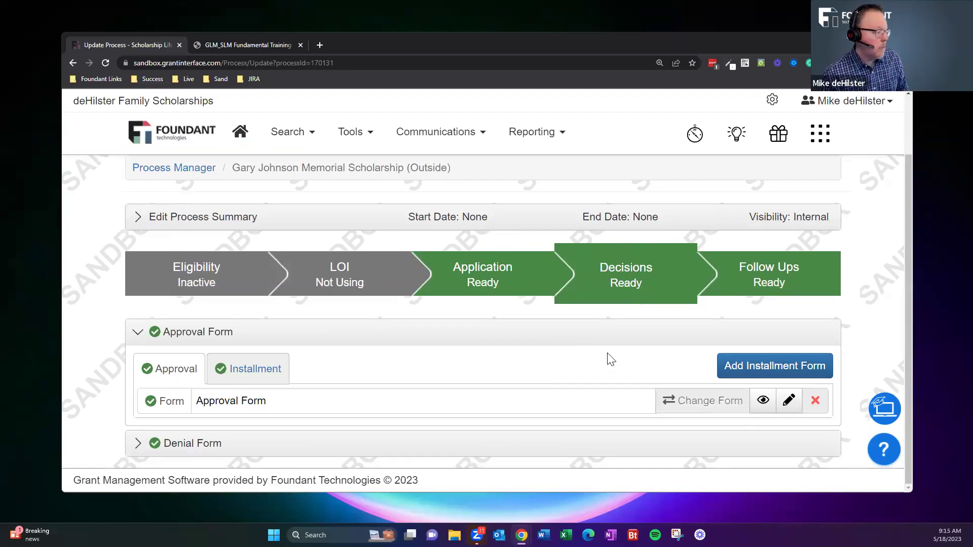
pyautogui.click(770, 277)
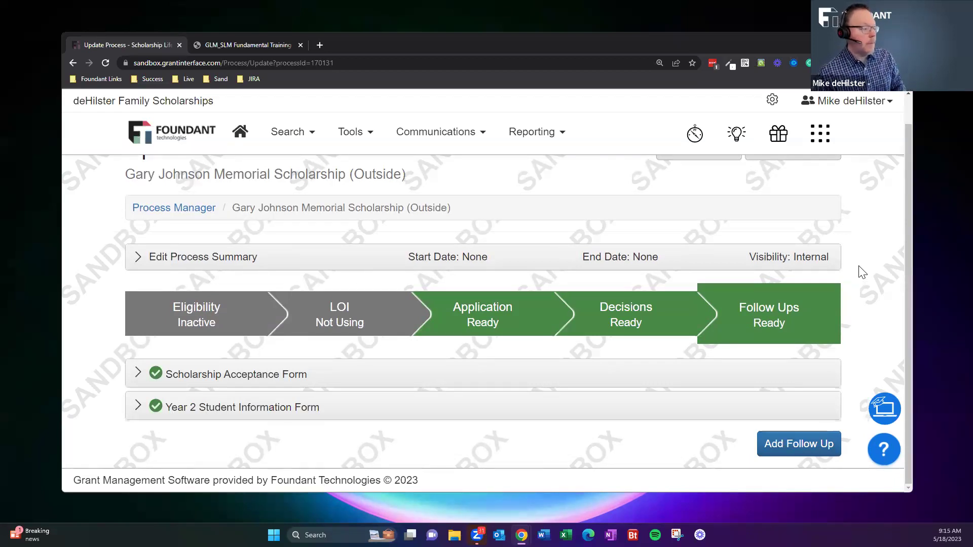
# Set Scholarship Acceptance Form's To Assignee (when Submitted) email to Application Successfully Submitted - SCHOLARSHIP EXAMPLE.
pyautogui.click(594, 376)
pyautogui.scroll(-4, 627, 342)
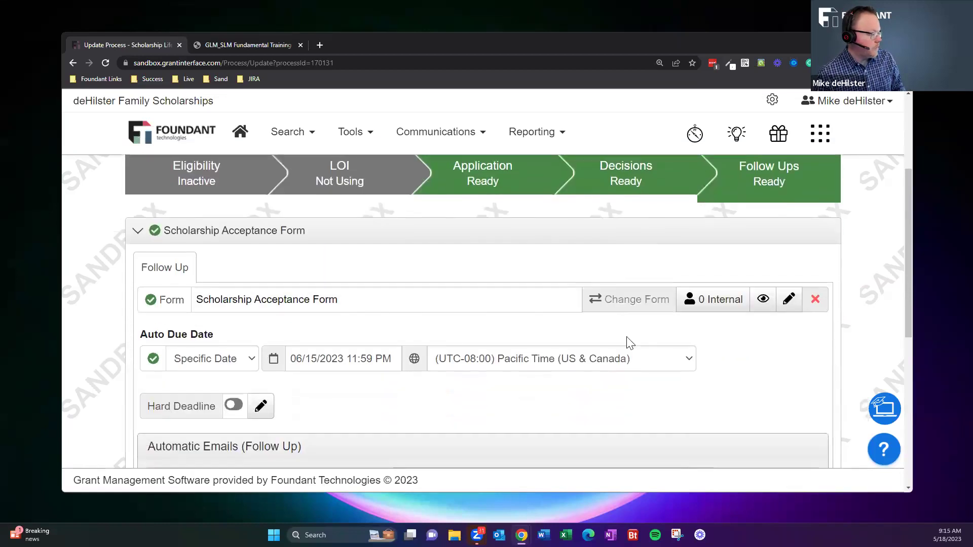
pyautogui.scroll(-2, 626, 337)
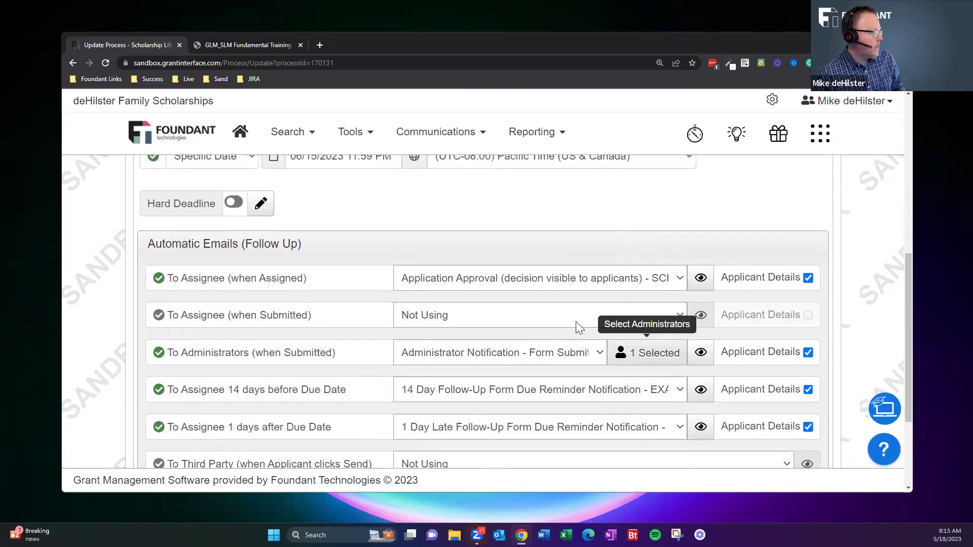
pyautogui.click(473, 315)
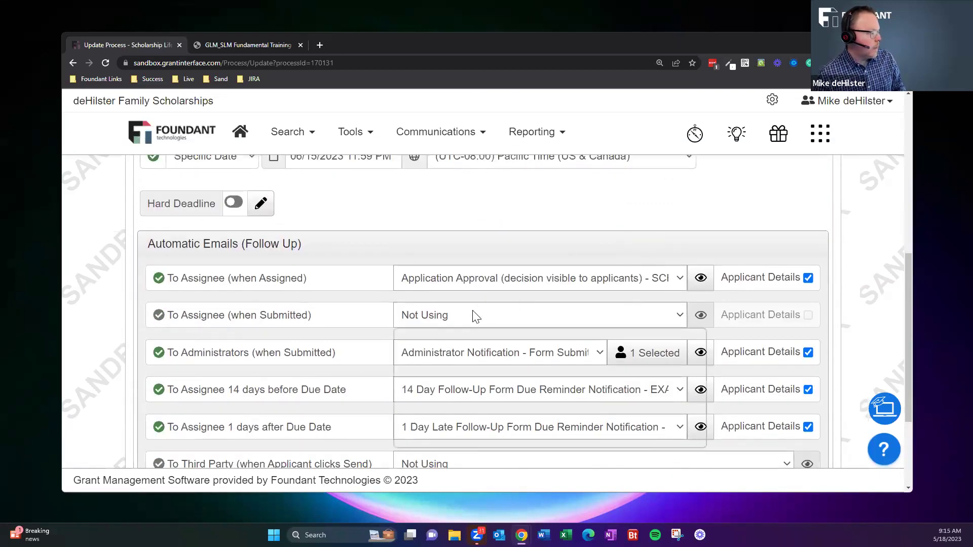
pyautogui.click(500, 359)
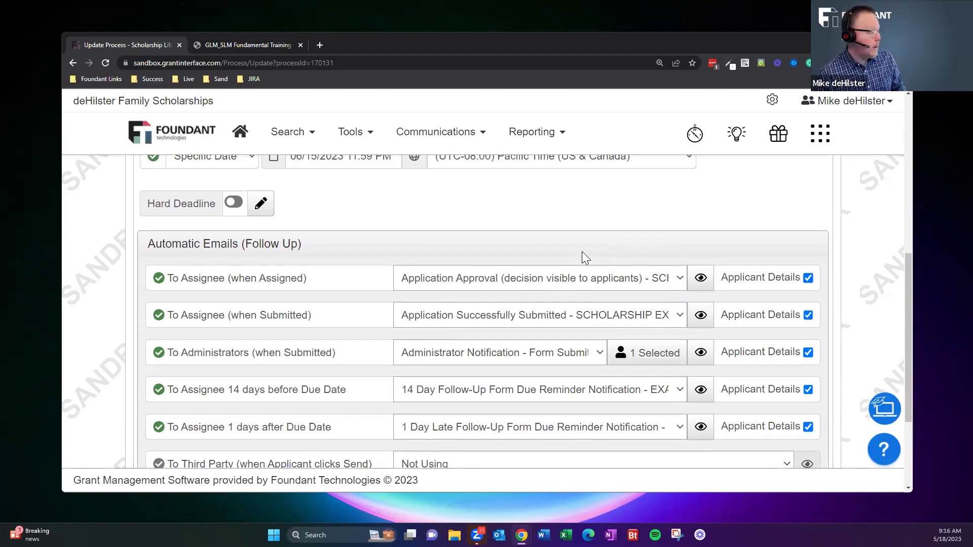
pyautogui.scroll(-1, 581, 251)
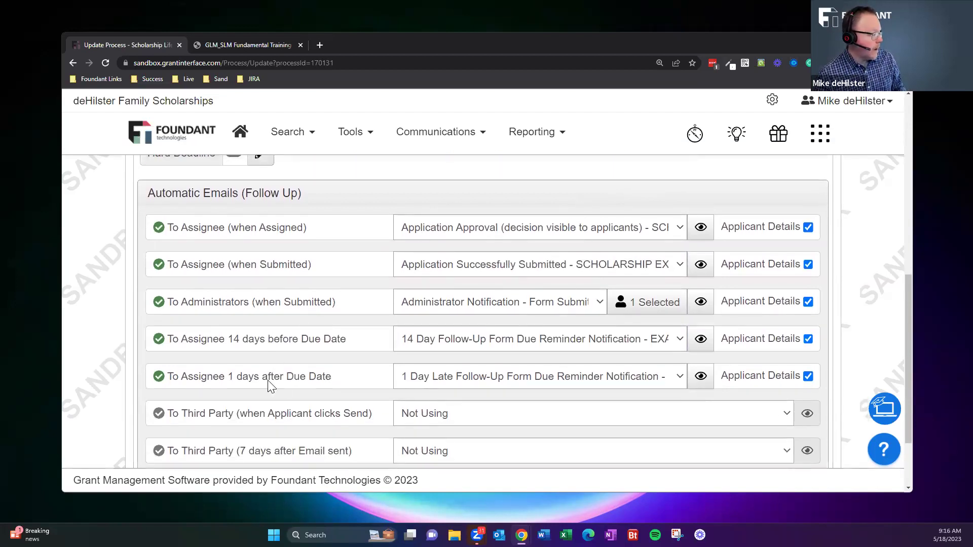
pyautogui.scroll(2, 293, 361)
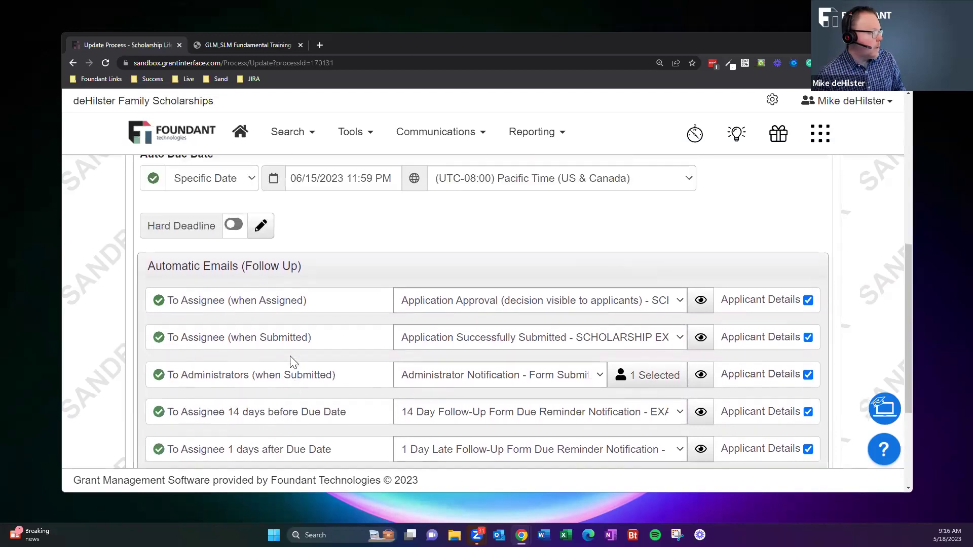
pyautogui.scroll(-3, 363, 355)
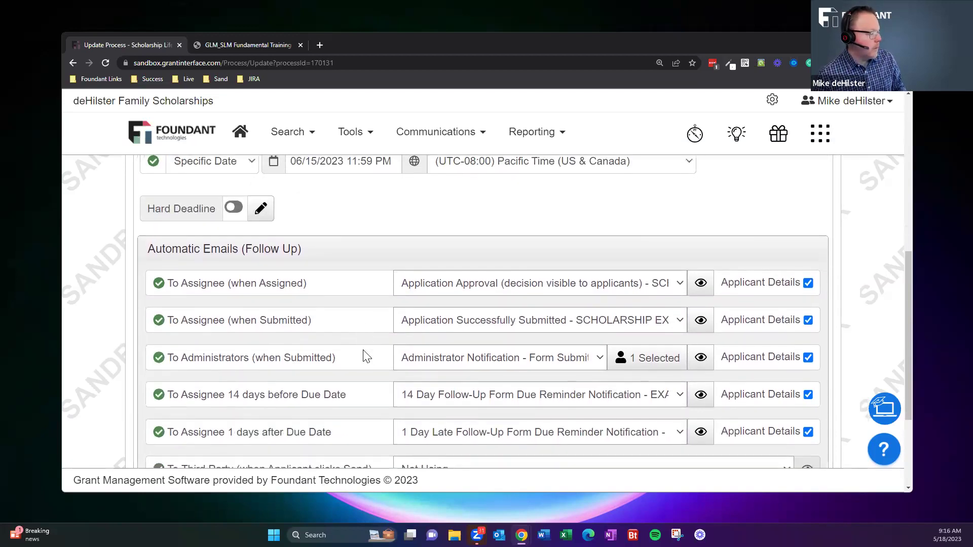
pyautogui.scroll(10, 418, 336)
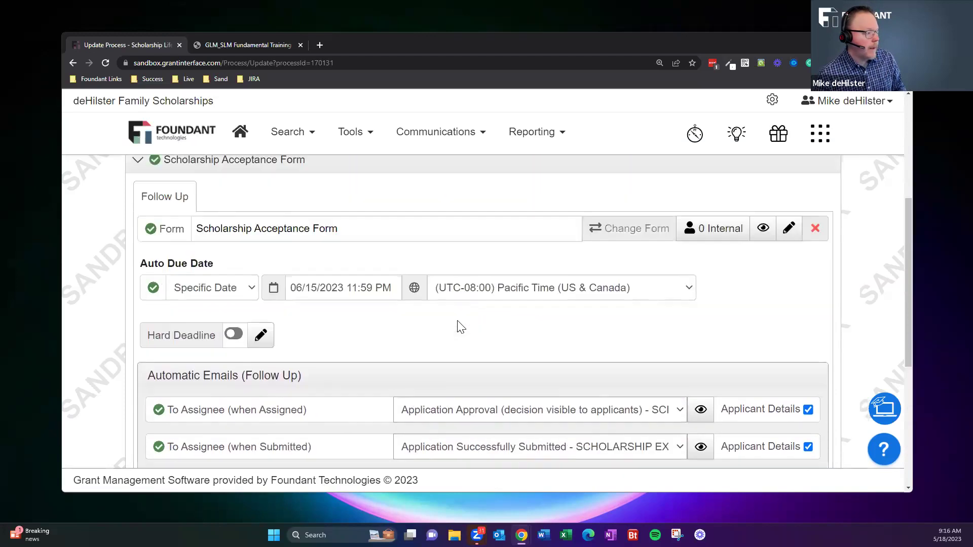
pyautogui.click(496, 336)
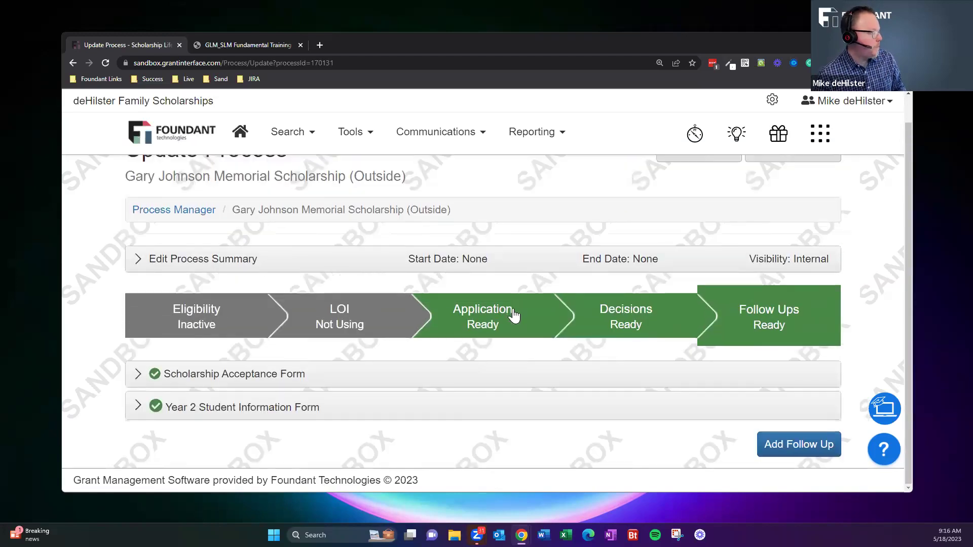
# Search users filtered to the Applicant role and open one applicant's User Summary.
pyautogui.click(240, 133)
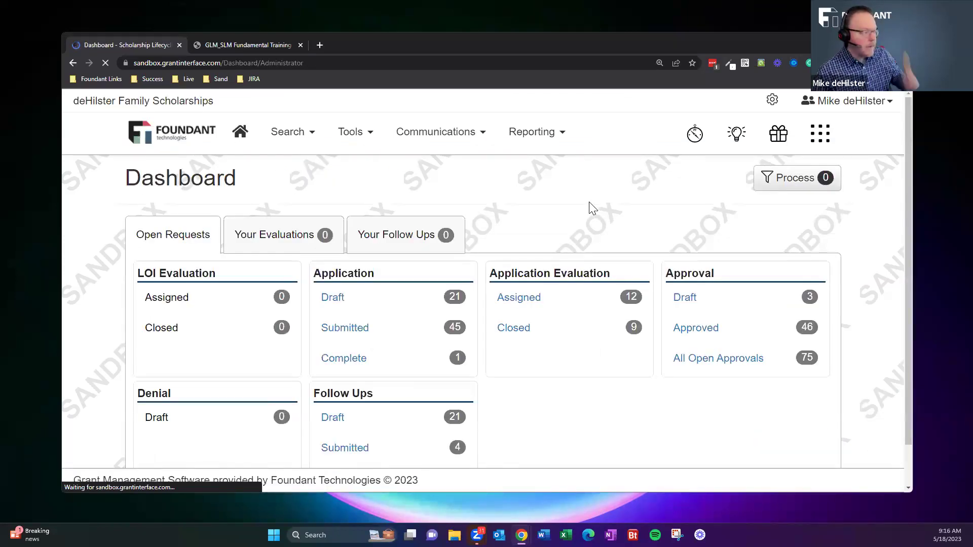
pyautogui.click(293, 138)
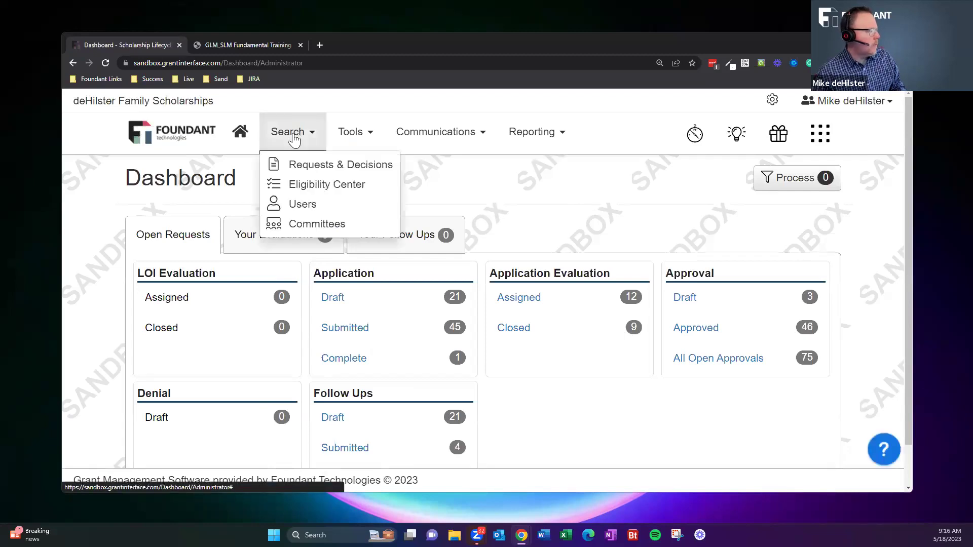
pyautogui.click(303, 204)
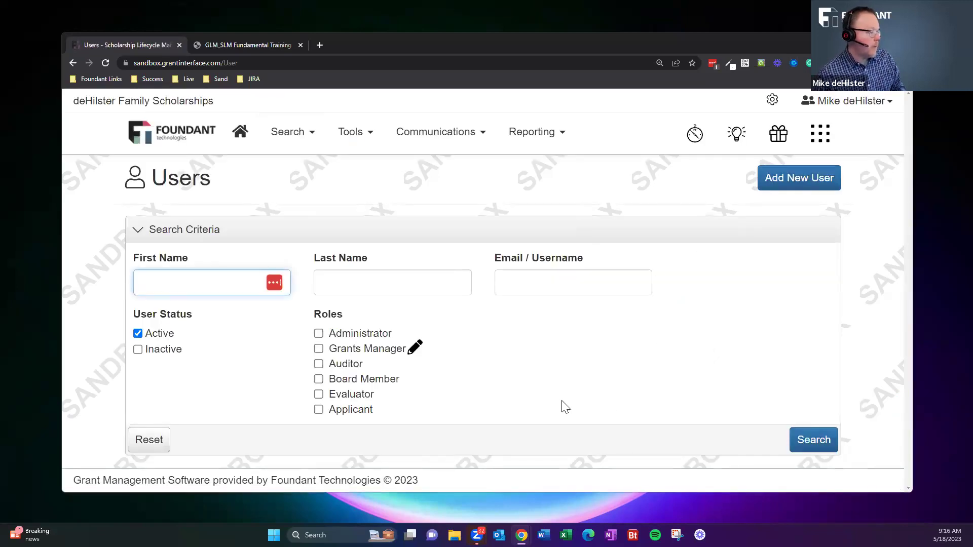
pyautogui.click(348, 411)
pyautogui.click(814, 439)
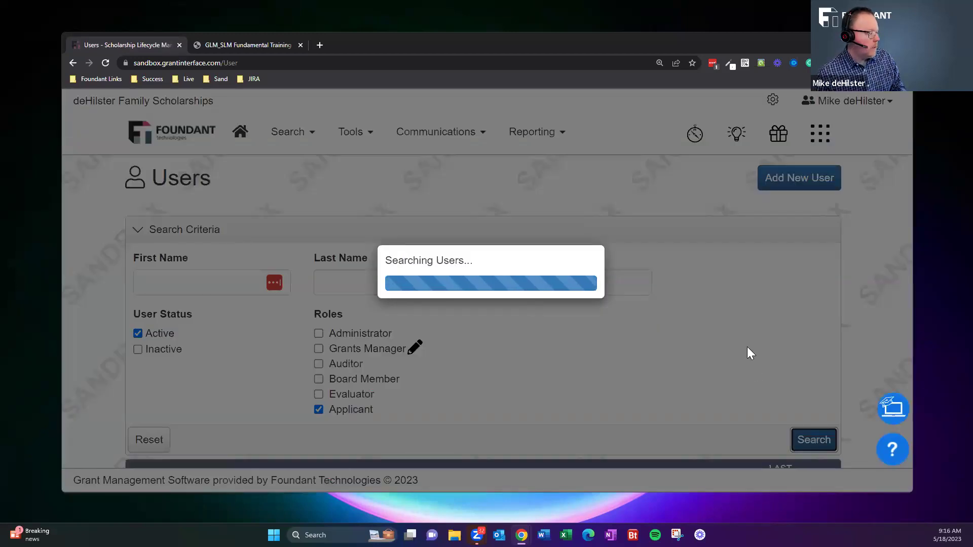
pyautogui.scroll(-6, 728, 342)
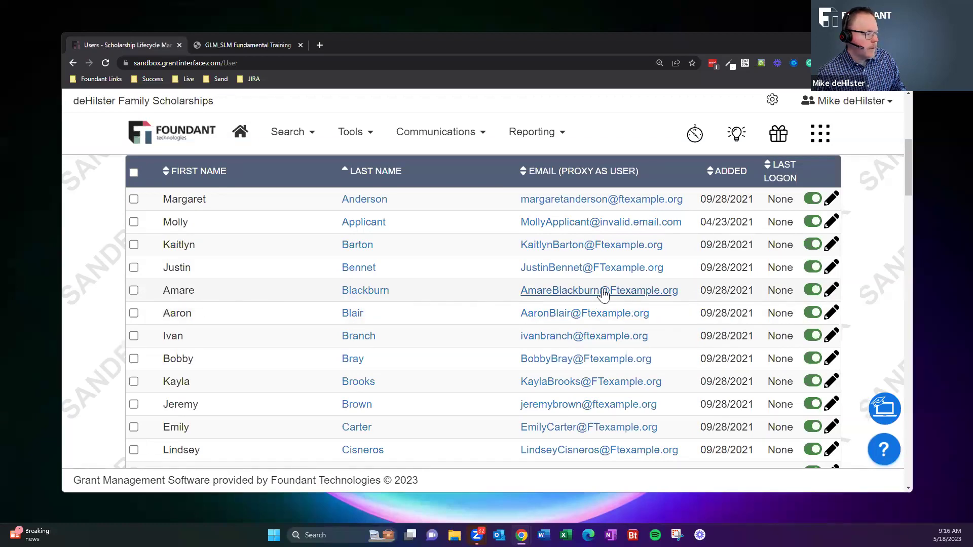
pyautogui.click(363, 292)
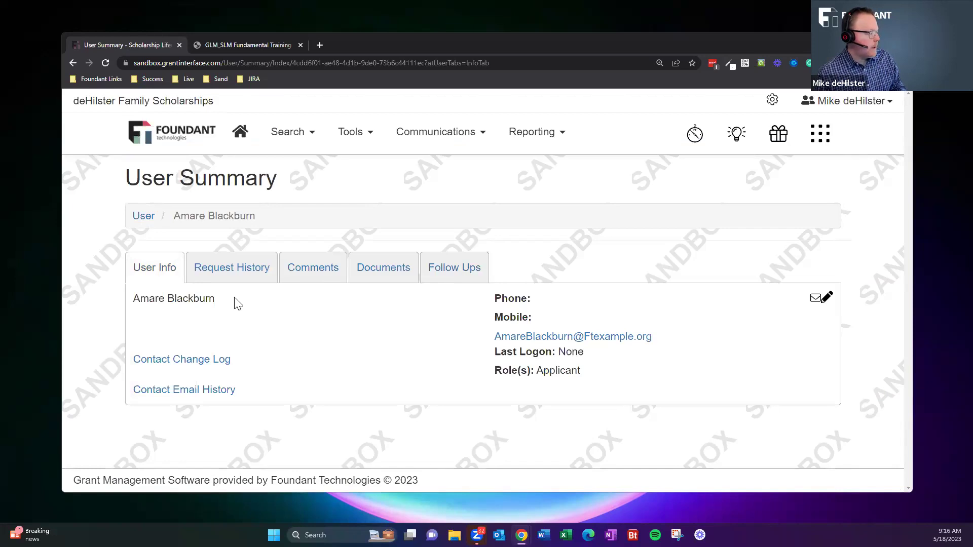
# Create a new request for this applicant under the Gary Johnson Memorial Scholarship (Outside) process.
pyautogui.click(217, 276)
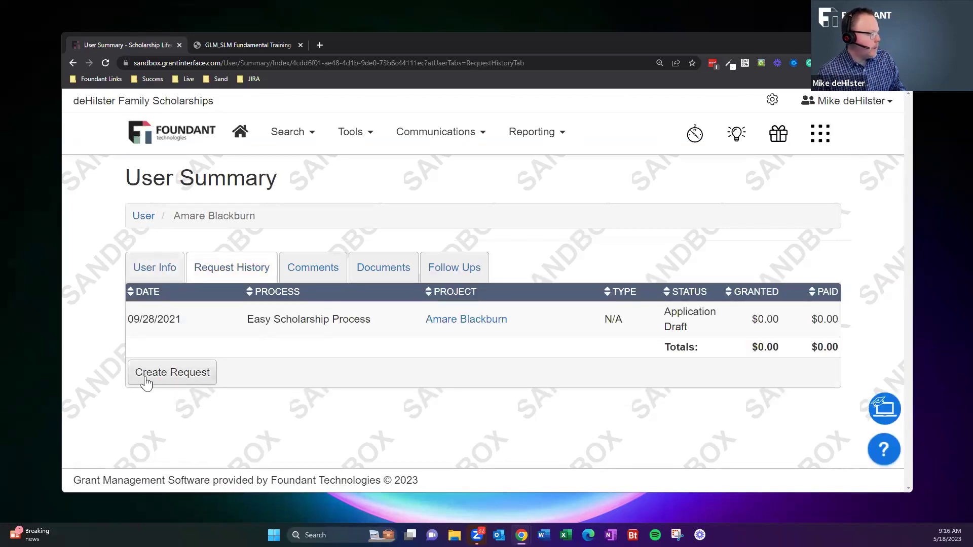
pyautogui.click(177, 379)
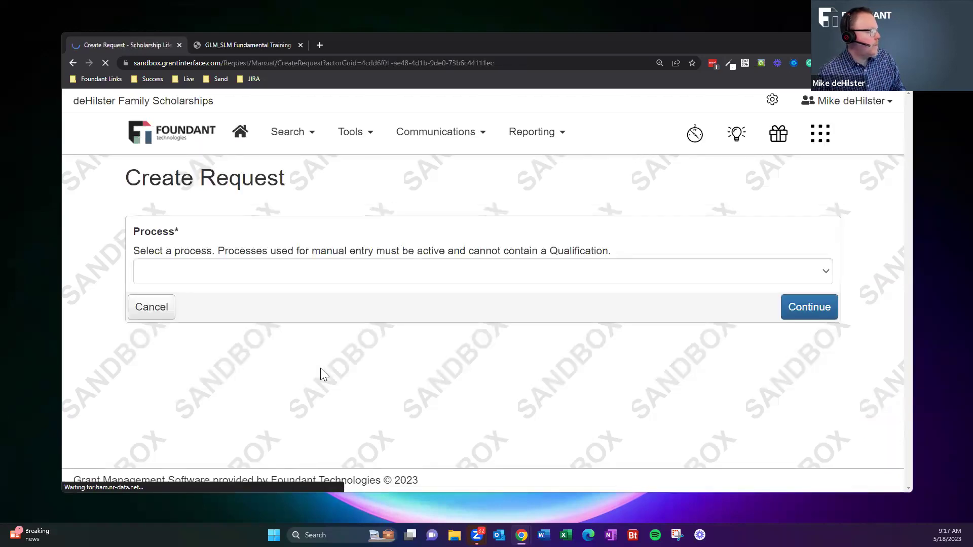
pyautogui.click(275, 277)
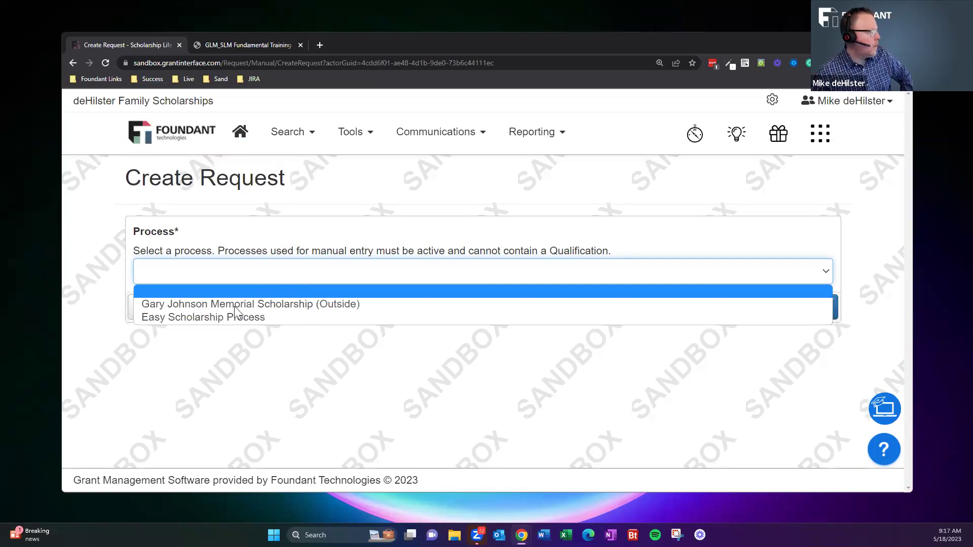
pyautogui.click(192, 304)
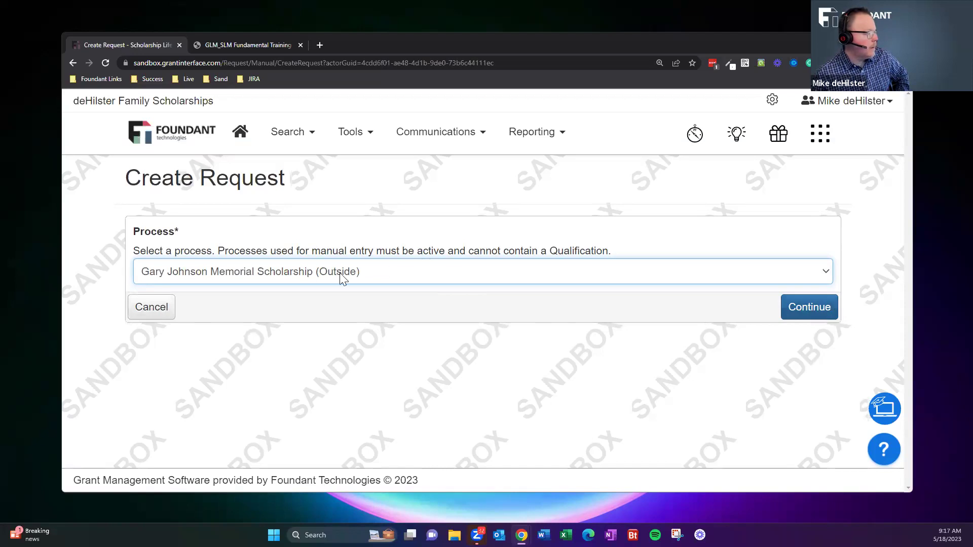
pyautogui.click(805, 307)
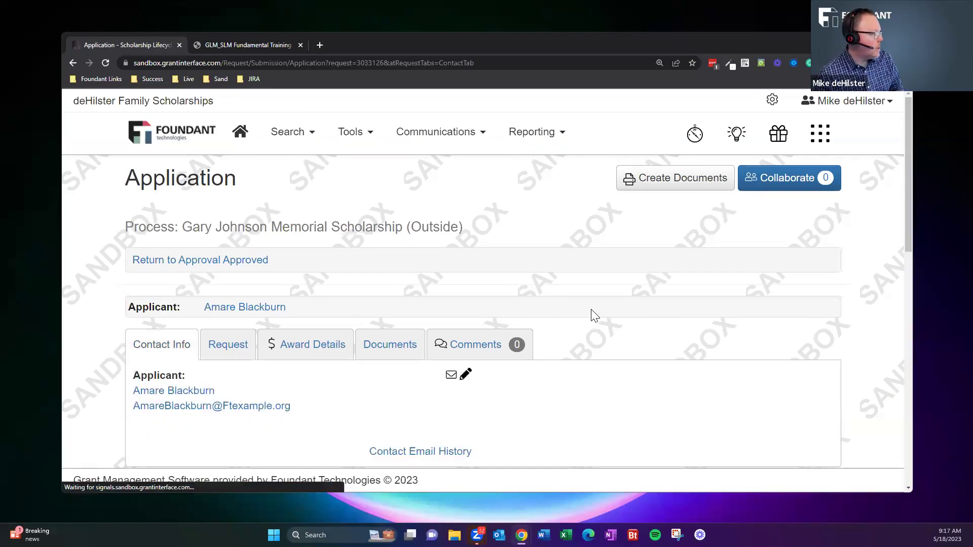
# Enter the student's name and Franklin as County of Residence.
pyautogui.scroll(-5, 550, 340)
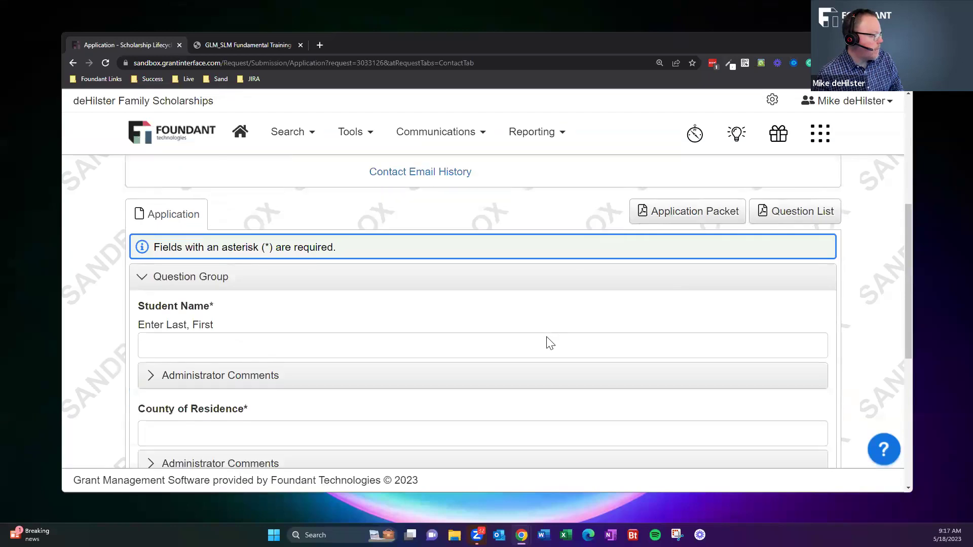
pyautogui.click(239, 322)
pyautogui.scroll(1, 247, 324)
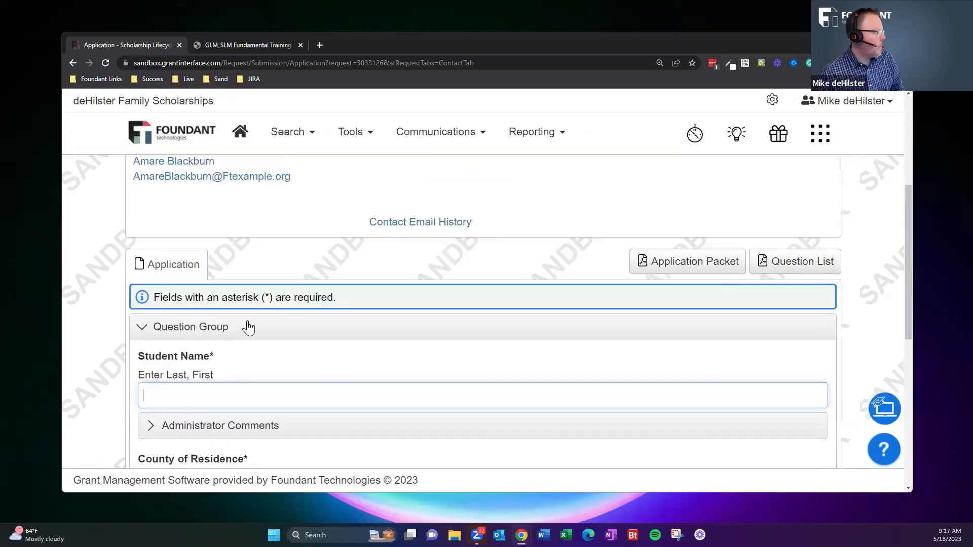
pyautogui.scroll(1, 249, 327)
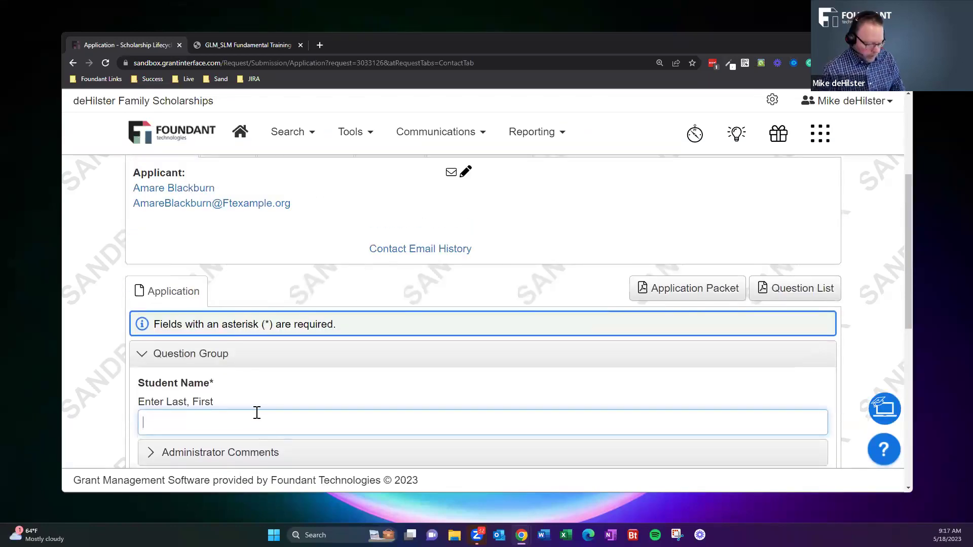
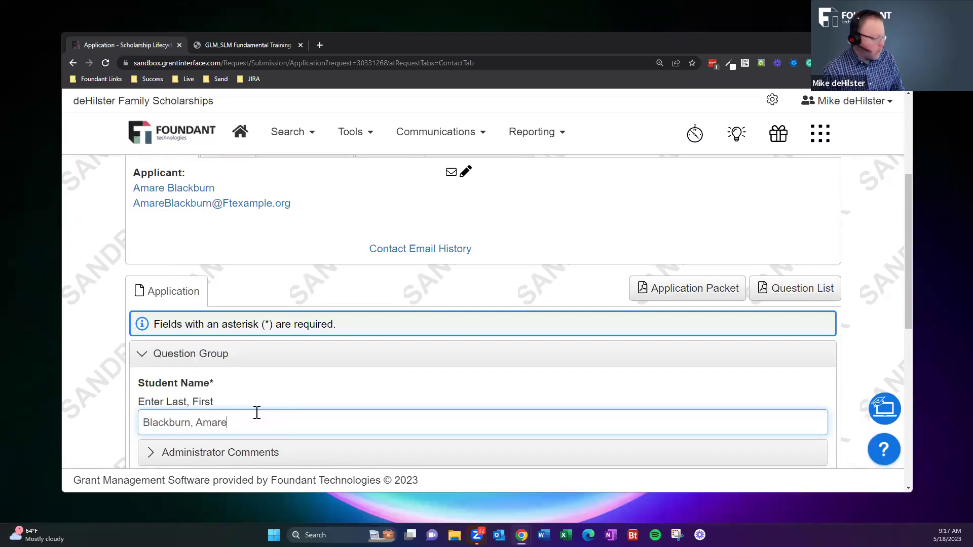
pyautogui.scroll(-3, 333, 340)
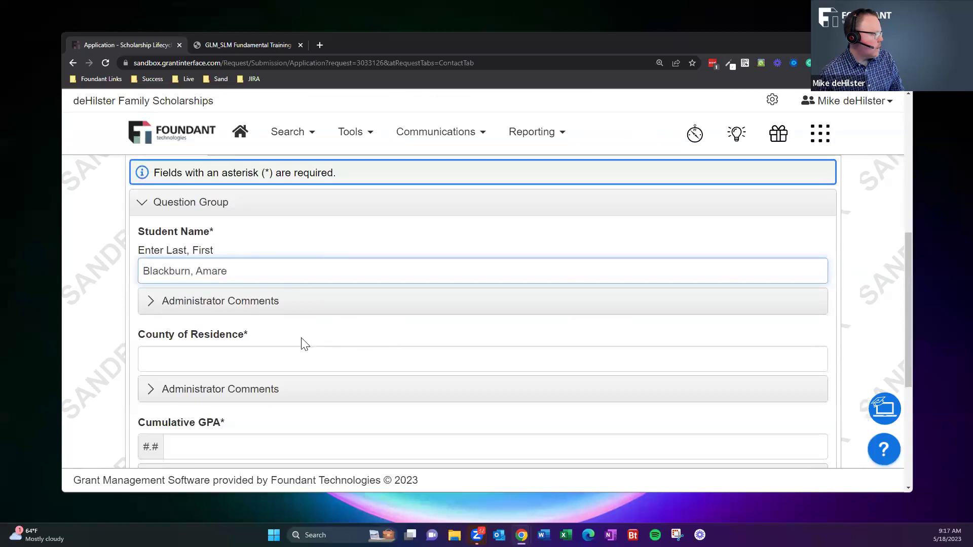
pyautogui.click(269, 355)
pyautogui.write('Franklin')
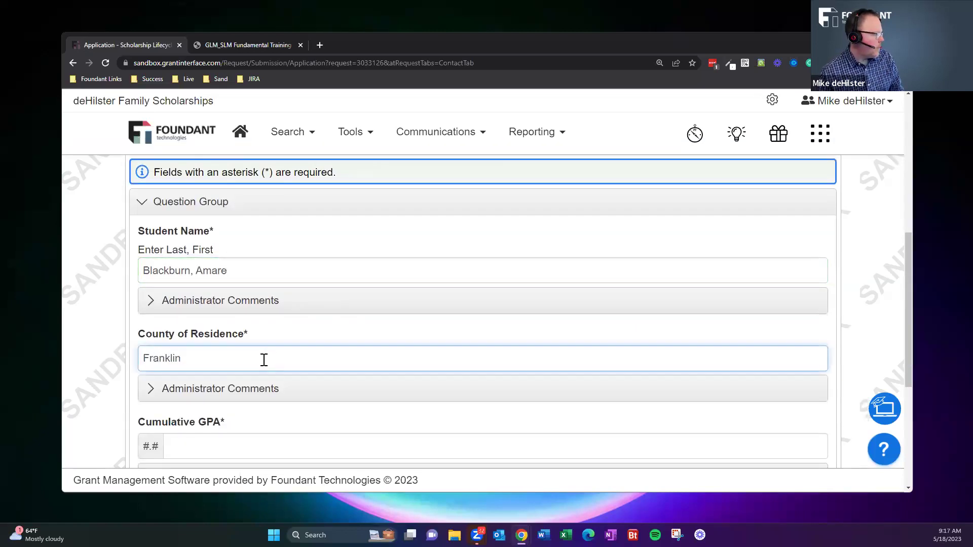
# Fill in Cumulative GPA 3.23 and High School Franklin High.
pyautogui.scroll(-2, 264, 357)
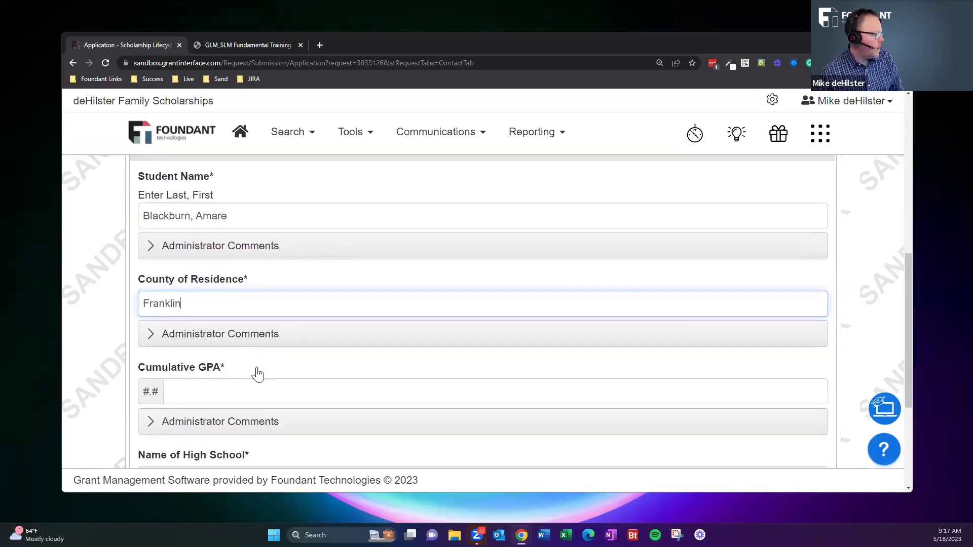
pyautogui.click(262, 340)
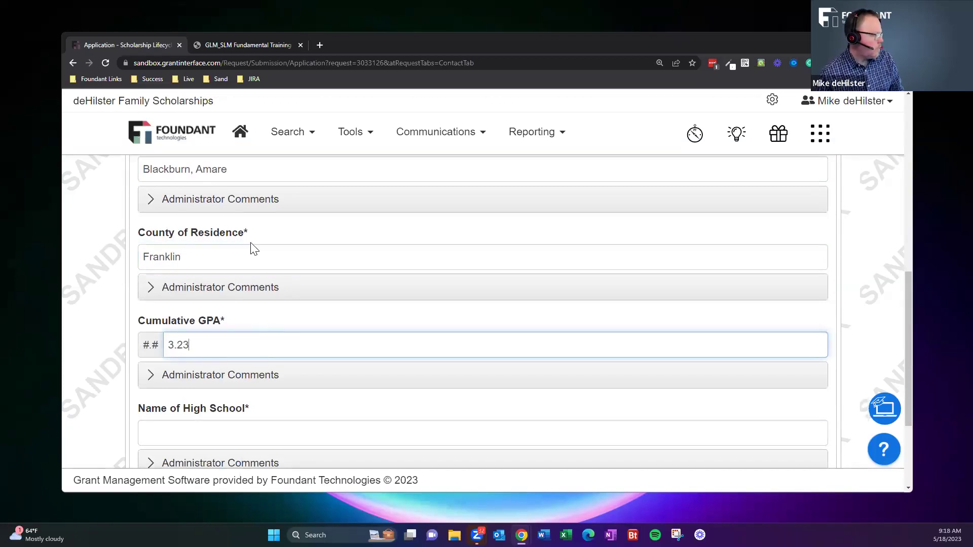
pyautogui.scroll(-2, 252, 248)
pyautogui.rightClick(192, 334)
pyautogui.click(175, 330)
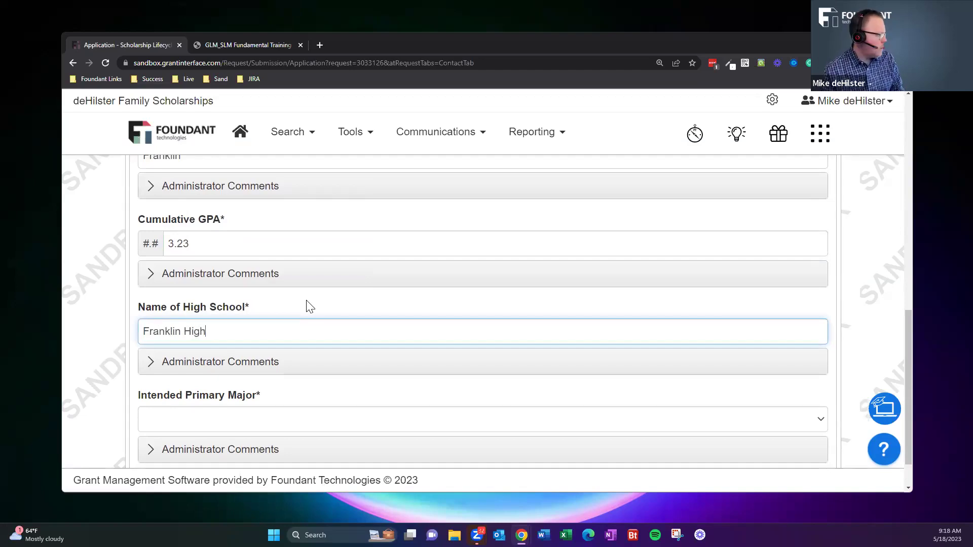
pyautogui.scroll(-1, 354, 404)
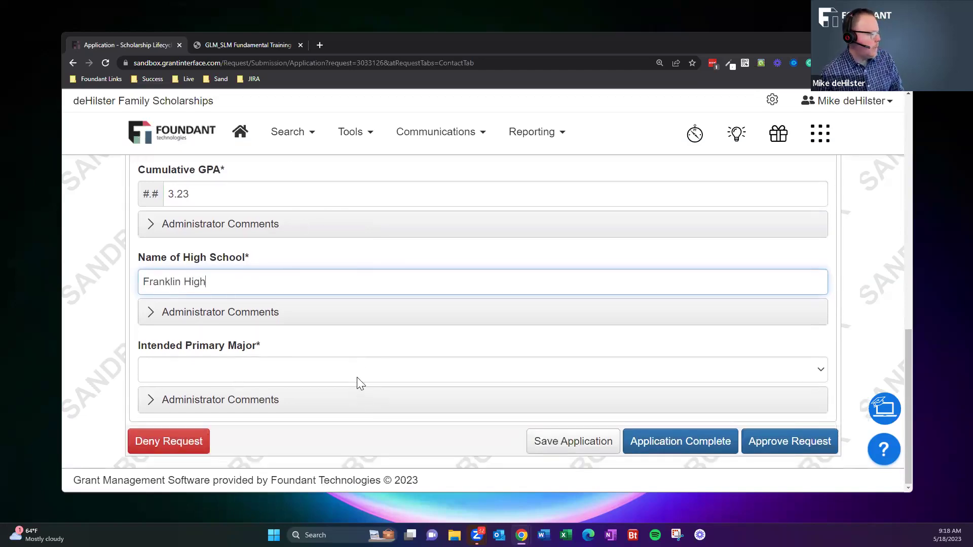
# Set Intended Primary Major to Education (Reading Intervention Specialist).
pyautogui.click(357, 383)
pyautogui.scroll(-5, 288, 297)
pyautogui.click(289, 298)
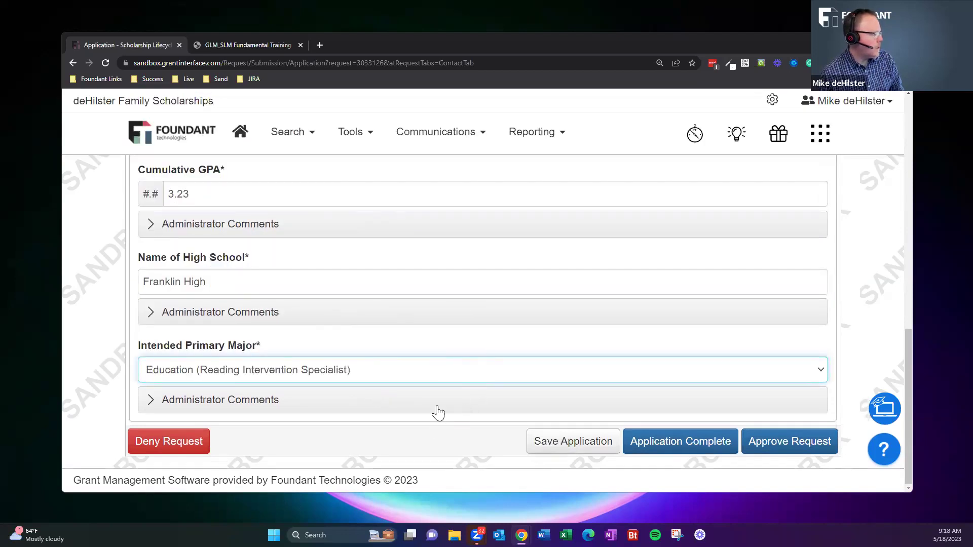
pyautogui.scroll(6, 531, 372)
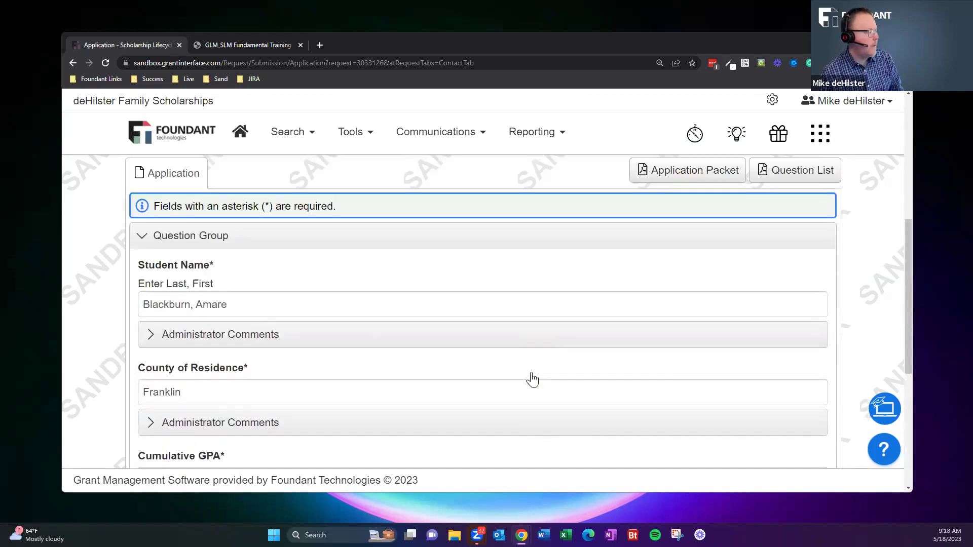
pyautogui.scroll(-6, 543, 352)
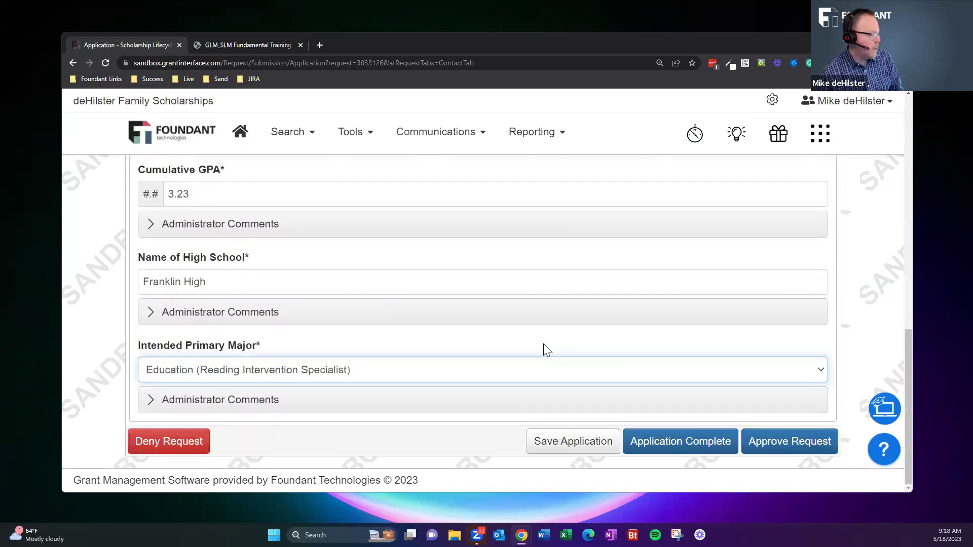
pyautogui.click(852, 314)
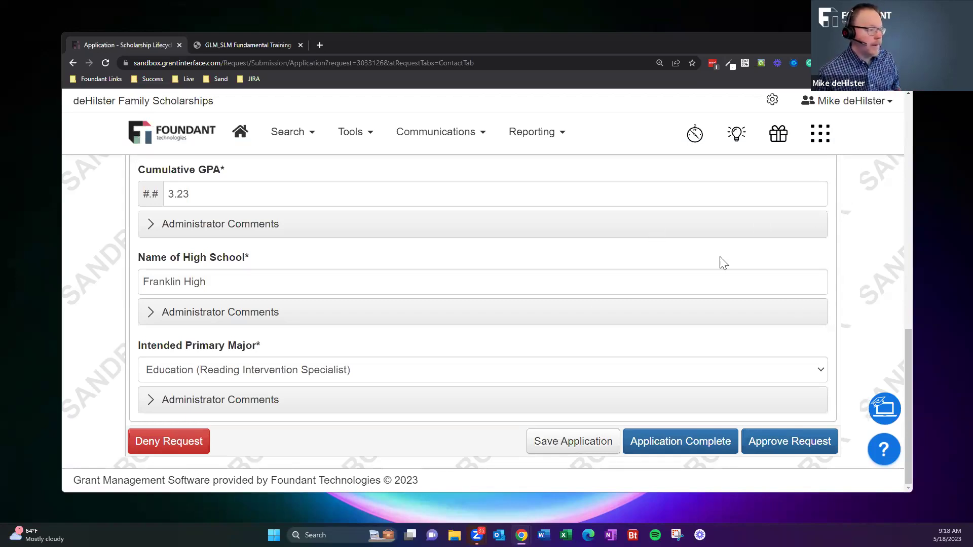
pyautogui.scroll(3, 429, 334)
pyautogui.scroll(3, 430, 336)
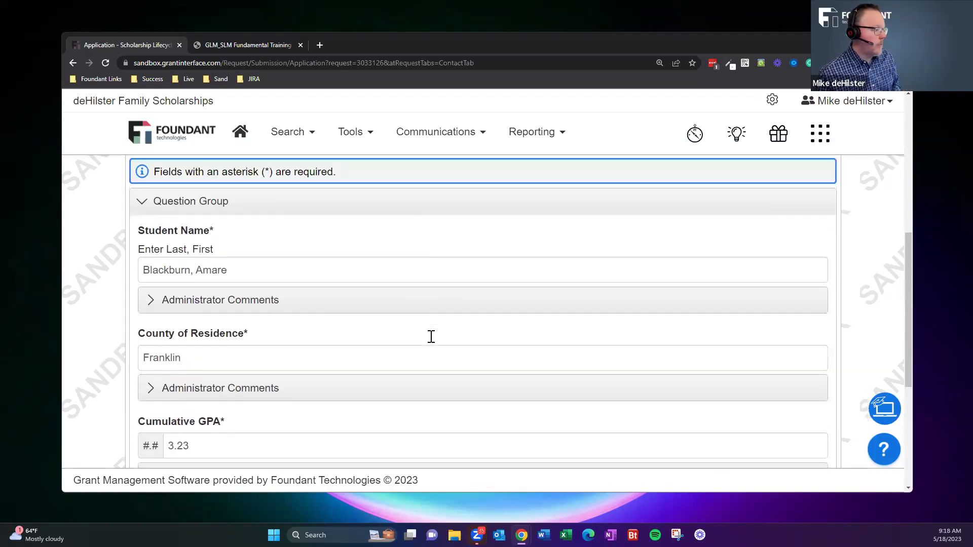
pyautogui.scroll(-4, 430, 336)
pyautogui.scroll(-2, 430, 345)
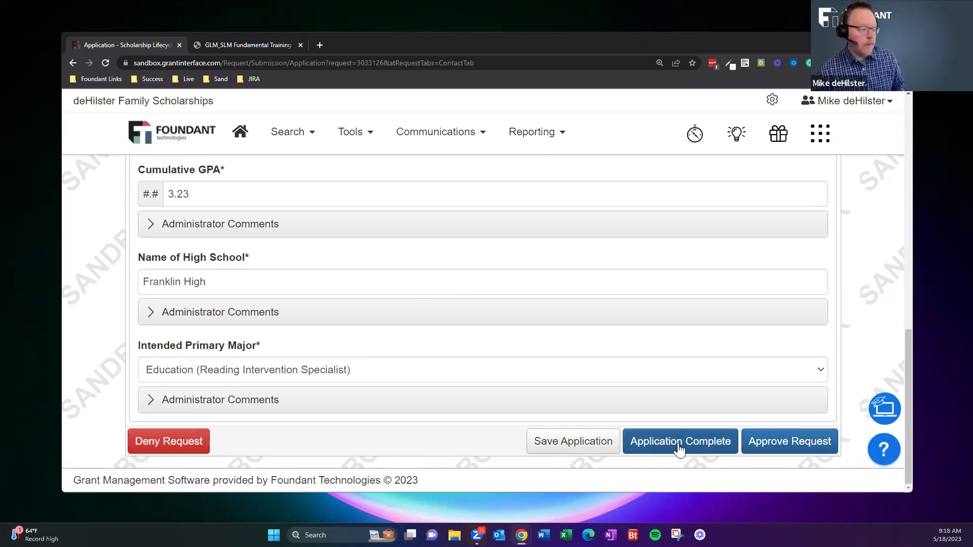
# Mark the application complete and scroll down to Approval Information.
pyautogui.click(790, 444)
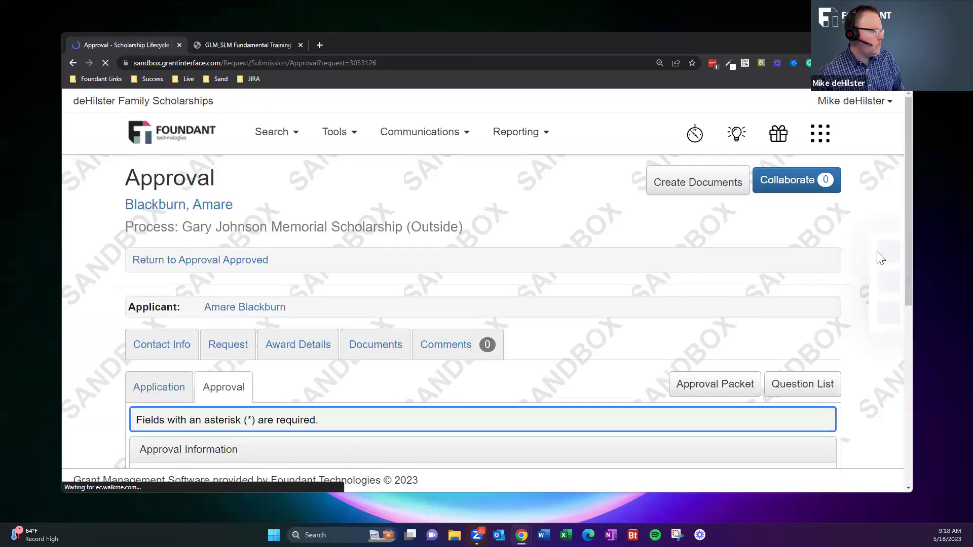
pyautogui.scroll(-1, 879, 259)
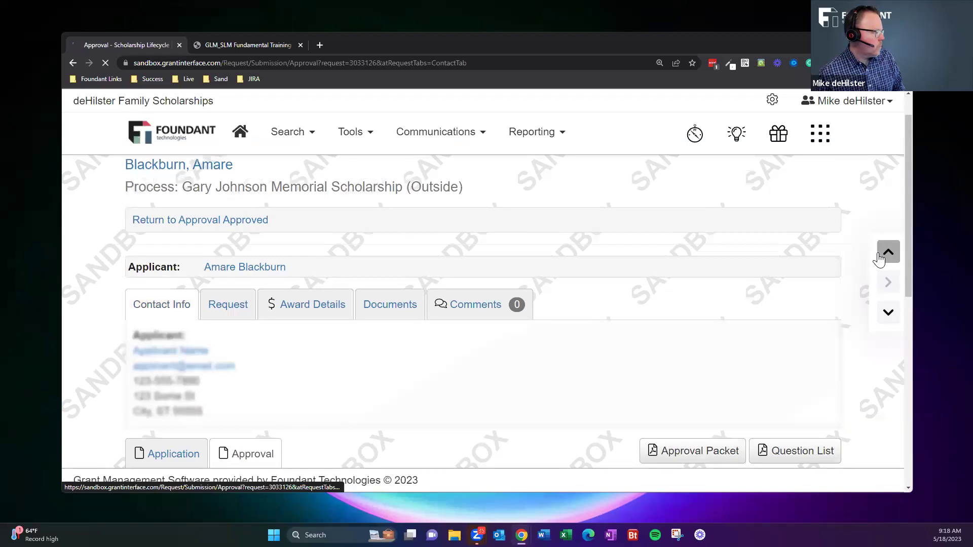
pyautogui.scroll(-1, 879, 259)
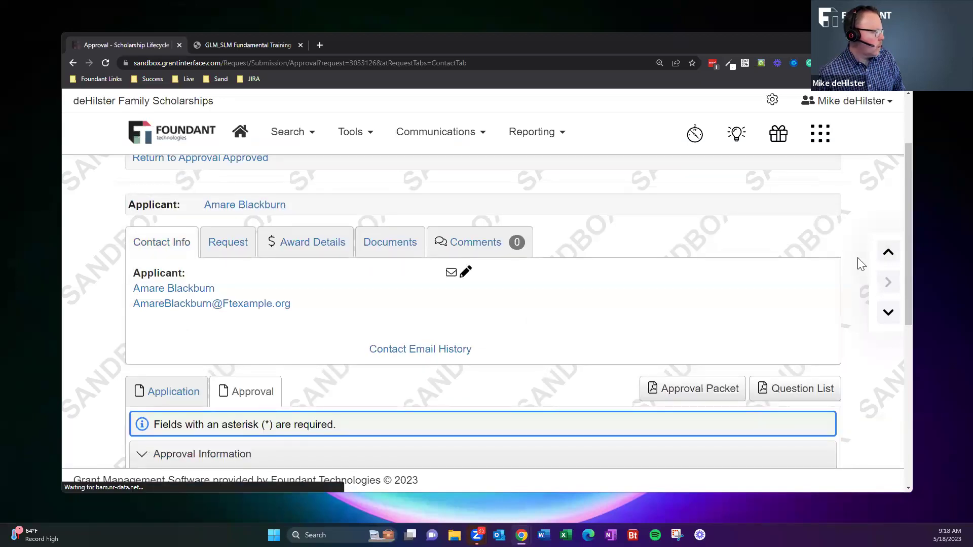
pyautogui.scroll(-5, 860, 264)
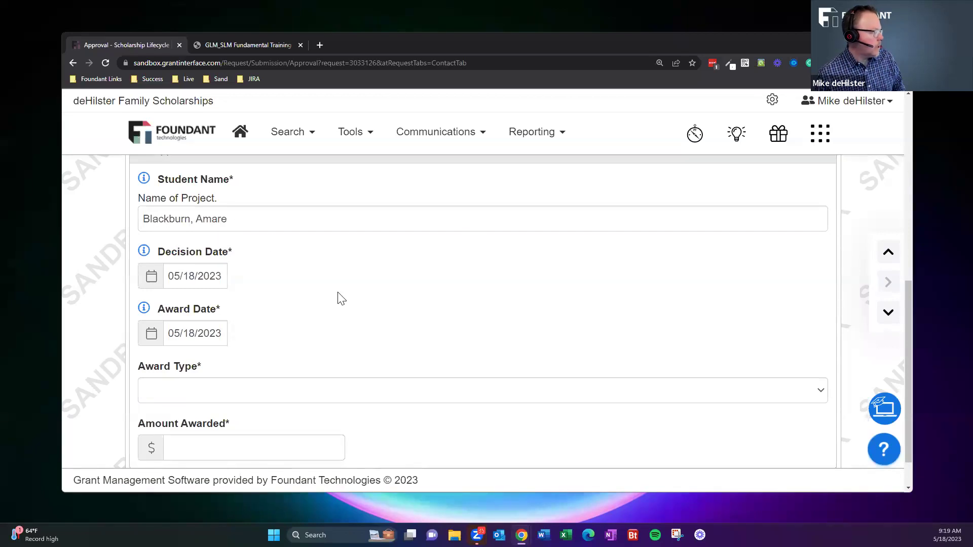
pyautogui.scroll(-1, 304, 284)
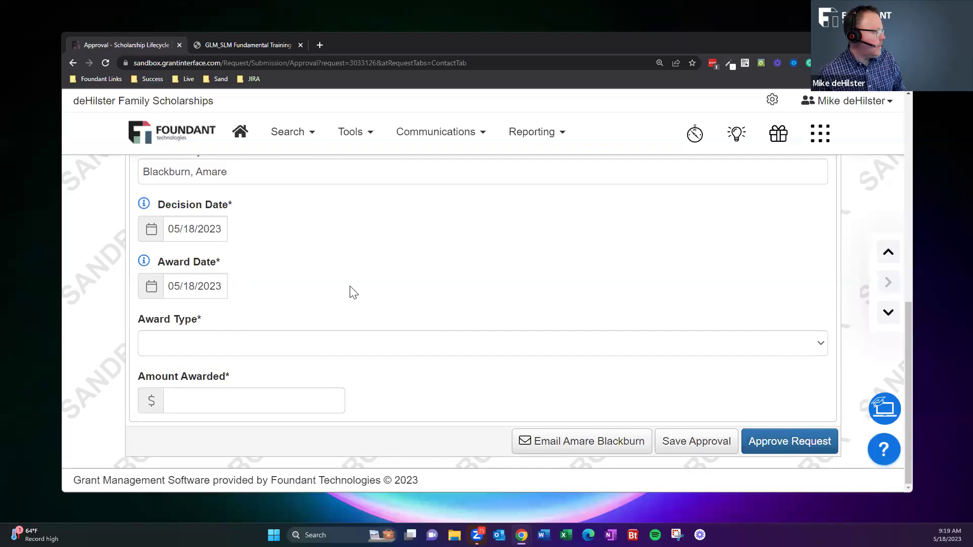
# Set Award Type to Installment and Amount Awarded to 4000.
pyautogui.click(263, 347)
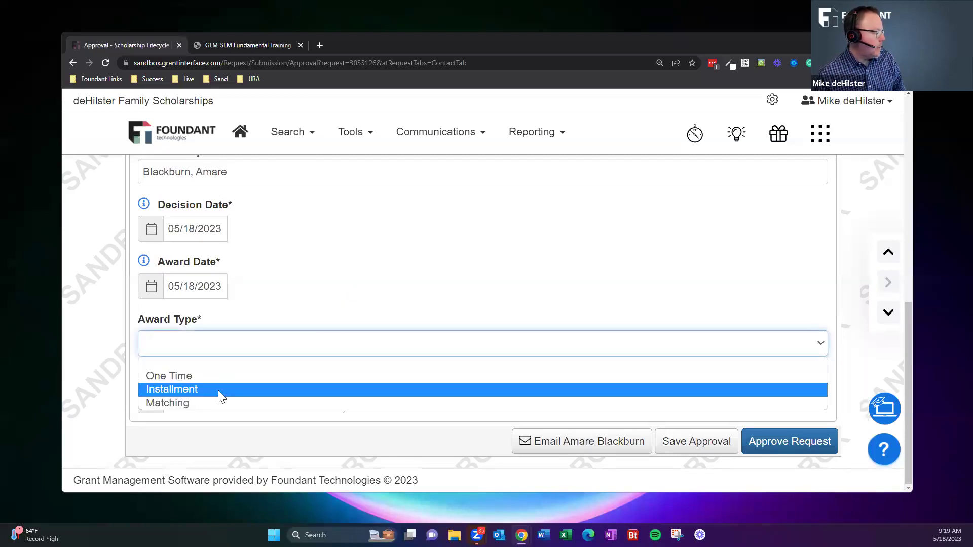
pyautogui.click(221, 390)
pyautogui.click(228, 410)
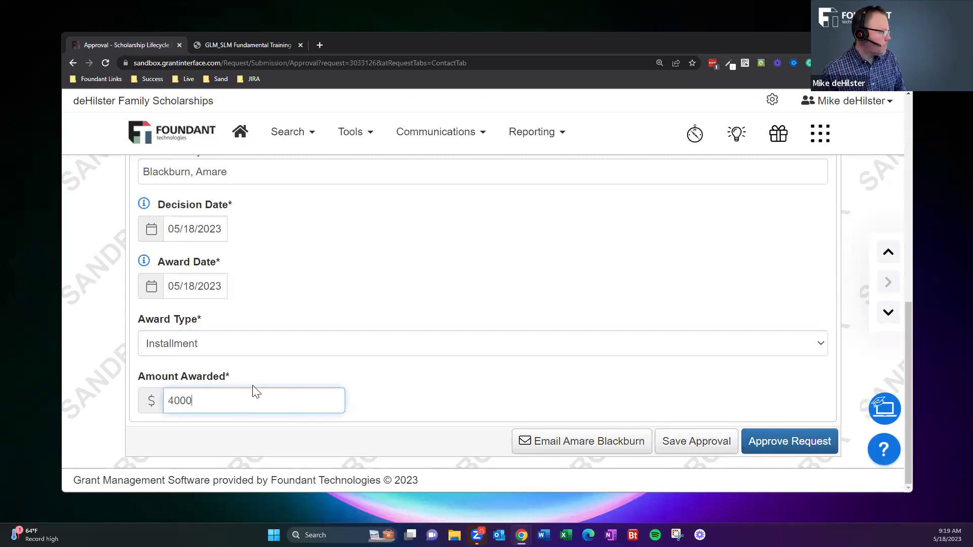
pyautogui.click(366, 392)
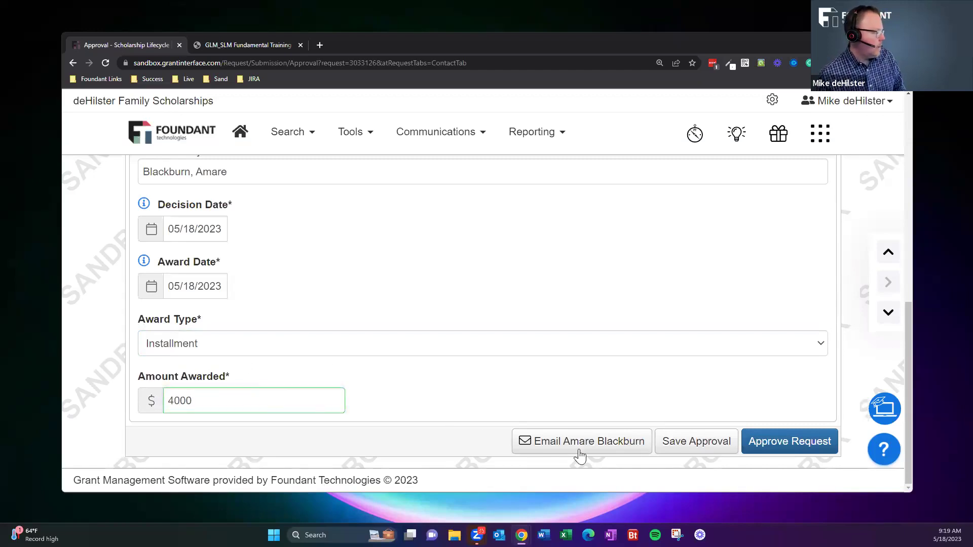
# Approve the request and save two $2,000 installments twelve months apart.
pyautogui.click(811, 450)
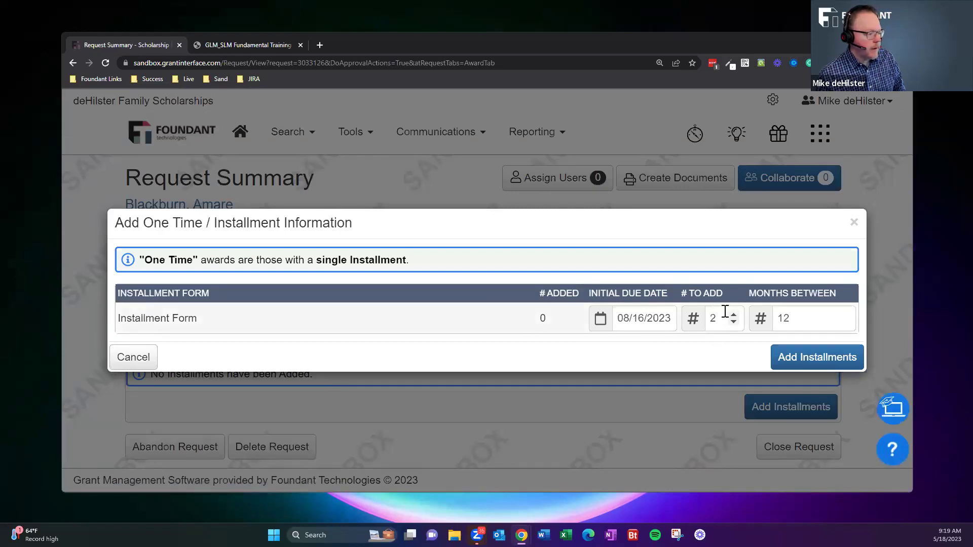
pyautogui.click(811, 358)
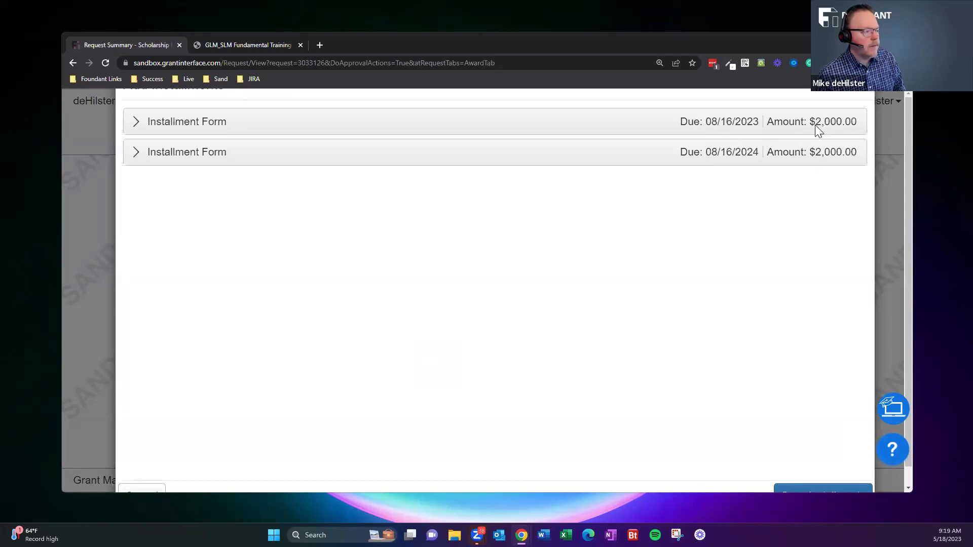
pyautogui.click(804, 478)
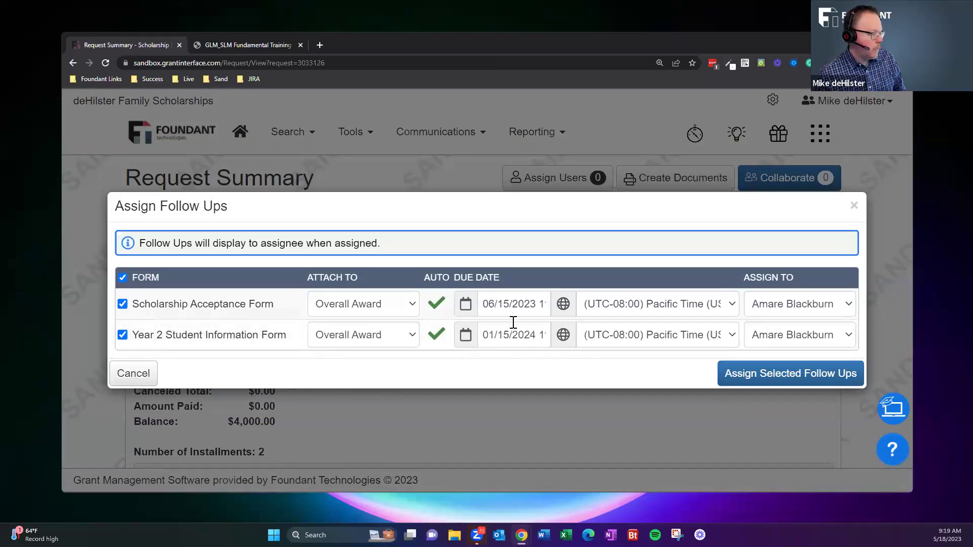
# Attach the acceptance form to the 2023 installment and the Year 2 form to 2024, then assign both.
pyautogui.click(375, 305)
pyautogui.click(377, 337)
pyautogui.click(381, 338)
pyautogui.click(380, 381)
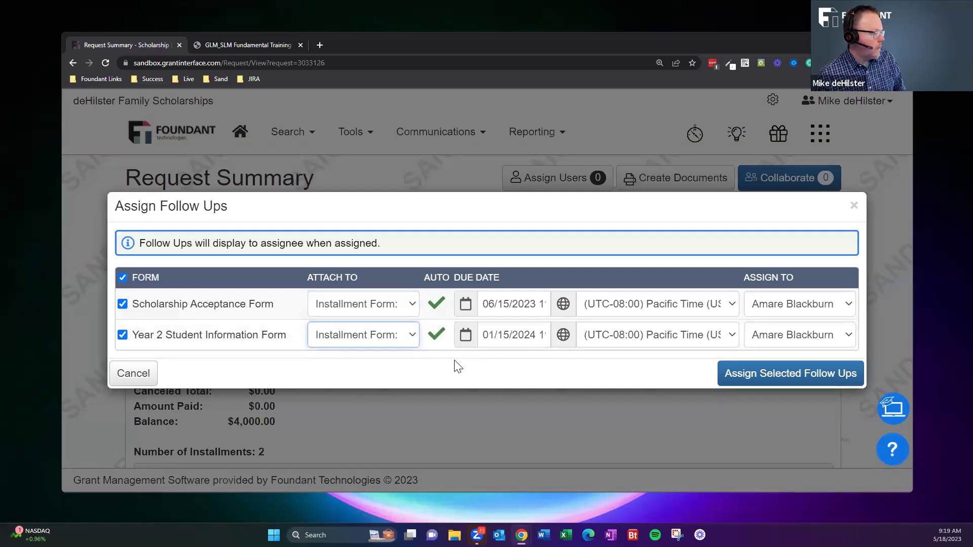
pyautogui.click(479, 375)
pyautogui.click(801, 375)
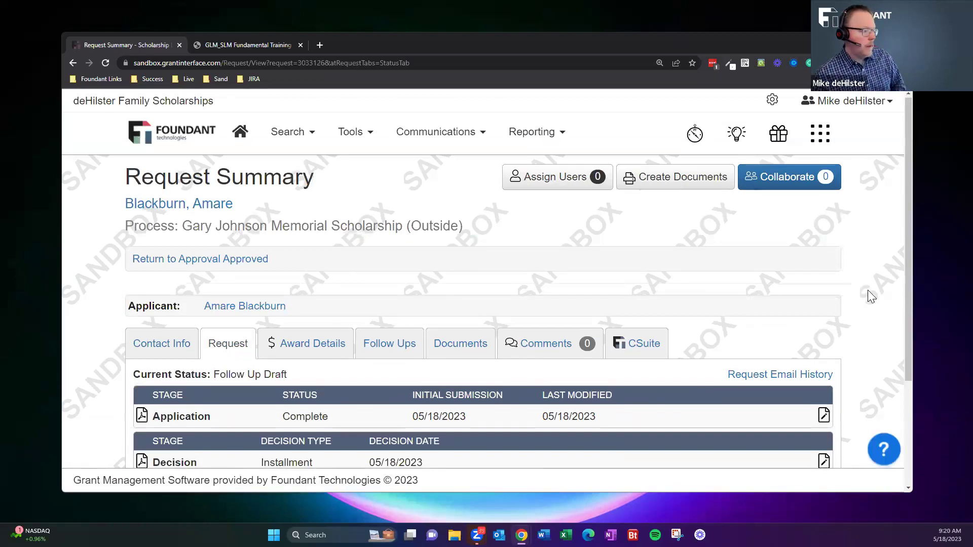
# Go from the Request Summary to Tools > Process Manager.
pyautogui.scroll(-3, 867, 291)
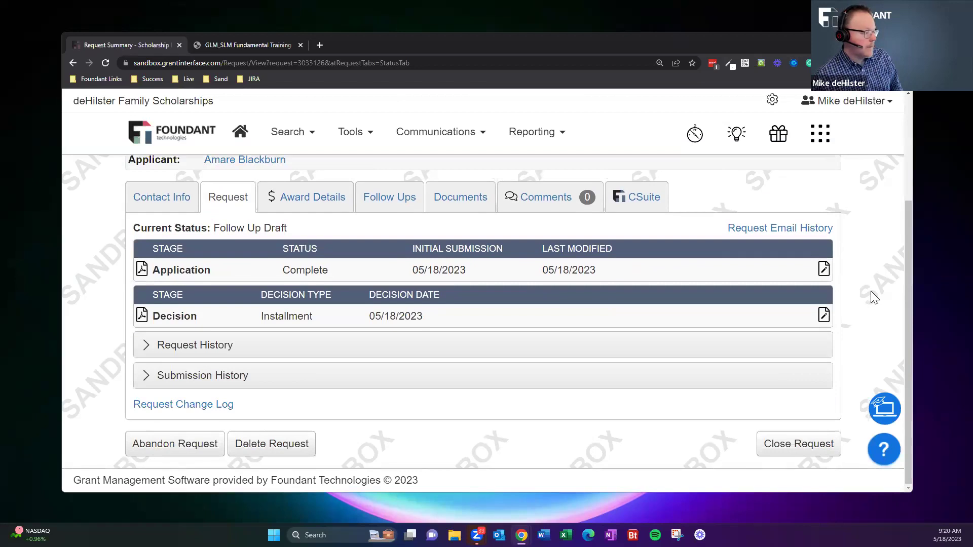
pyautogui.scroll(3, 872, 291)
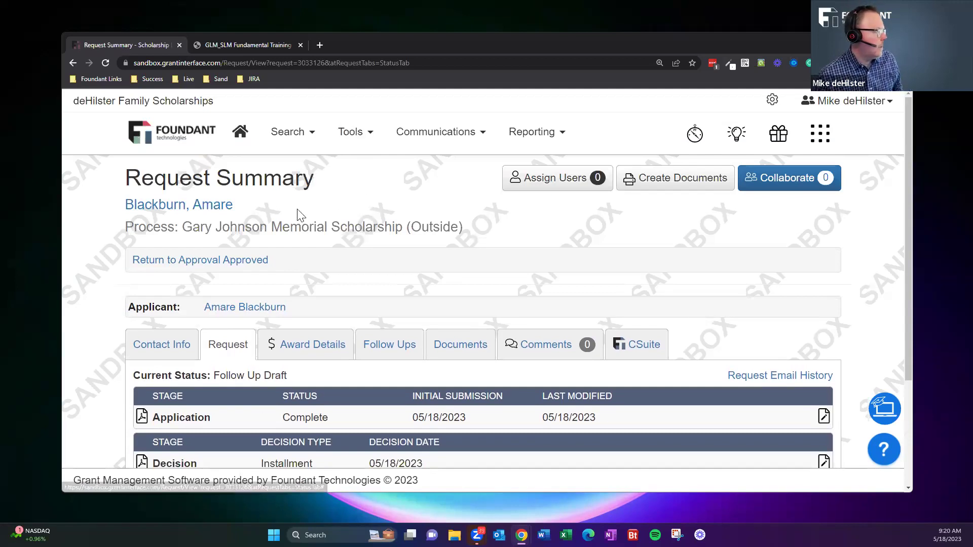
pyautogui.click(354, 133)
pyautogui.click(391, 163)
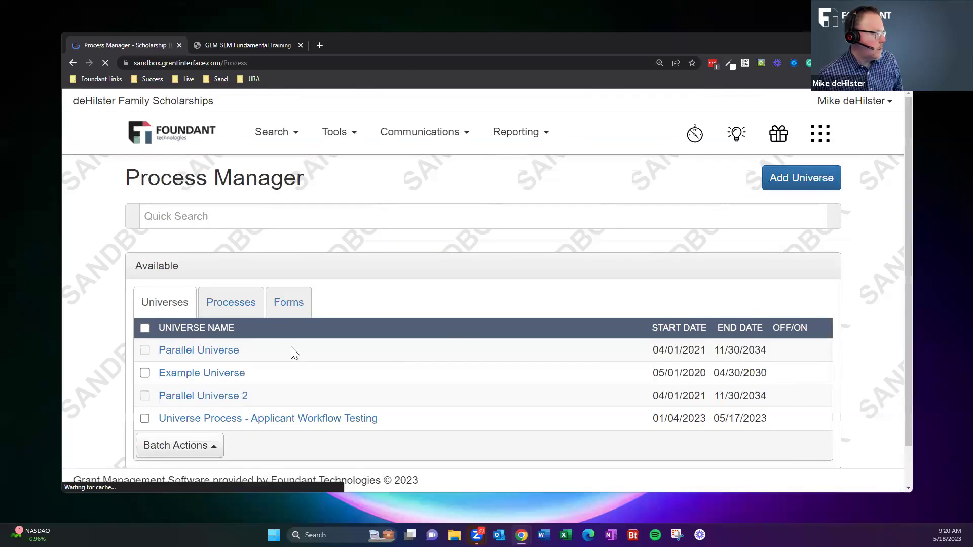
# Open the Gary Johnson Memorial Scholarship (Outside) process and read its Applicant Visibility help text.
pyautogui.click(237, 303)
pyautogui.click(259, 351)
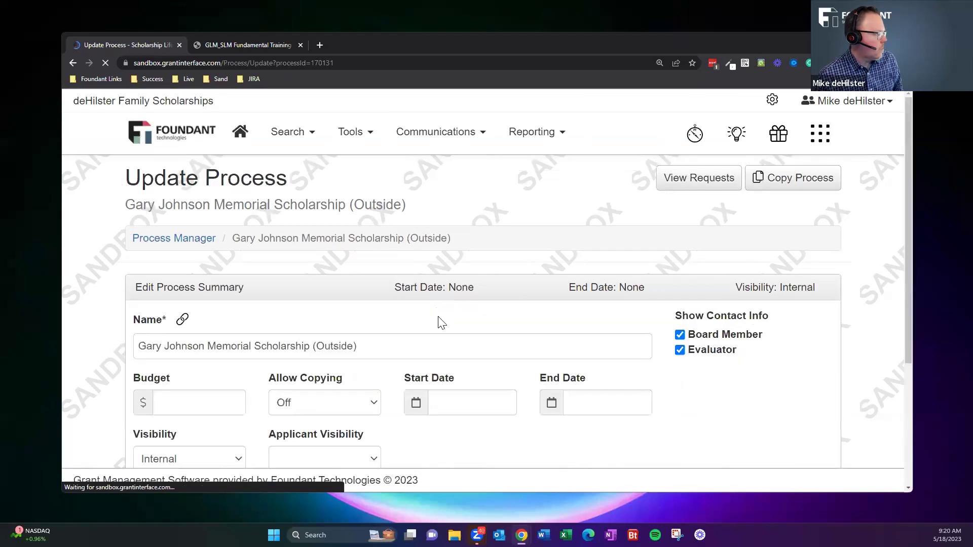
pyautogui.scroll(-3, 434, 320)
pyautogui.scroll(-1, 174, 325)
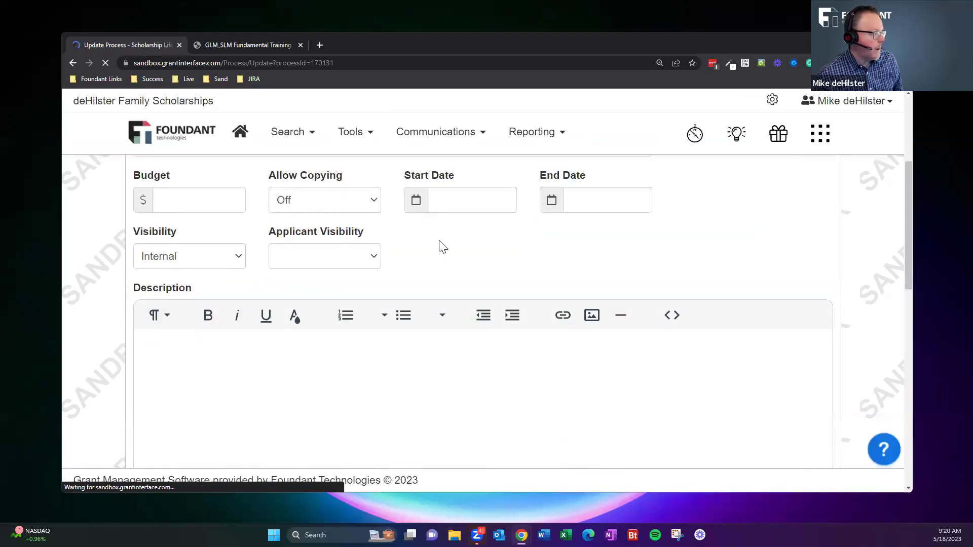
pyautogui.moveTo(372, 236)
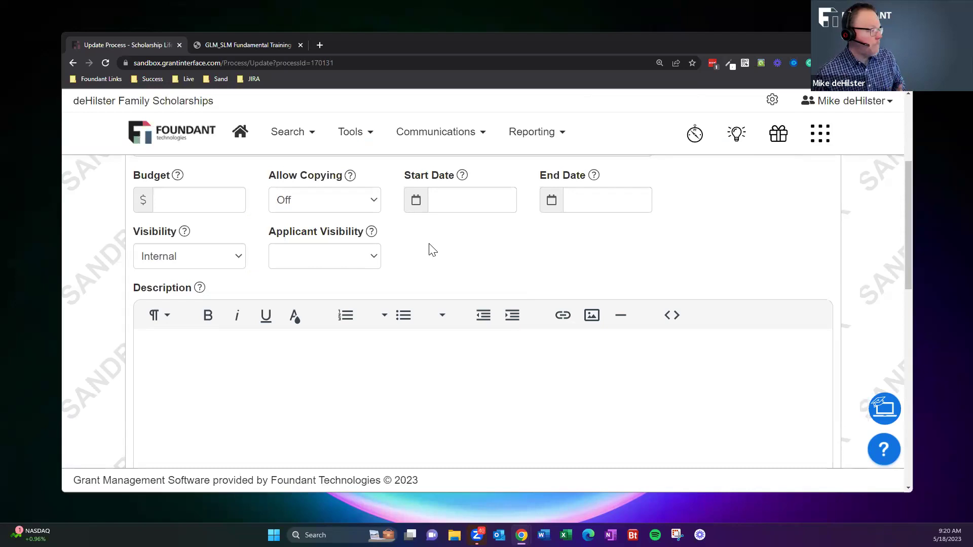
pyautogui.scroll(4, 426, 291)
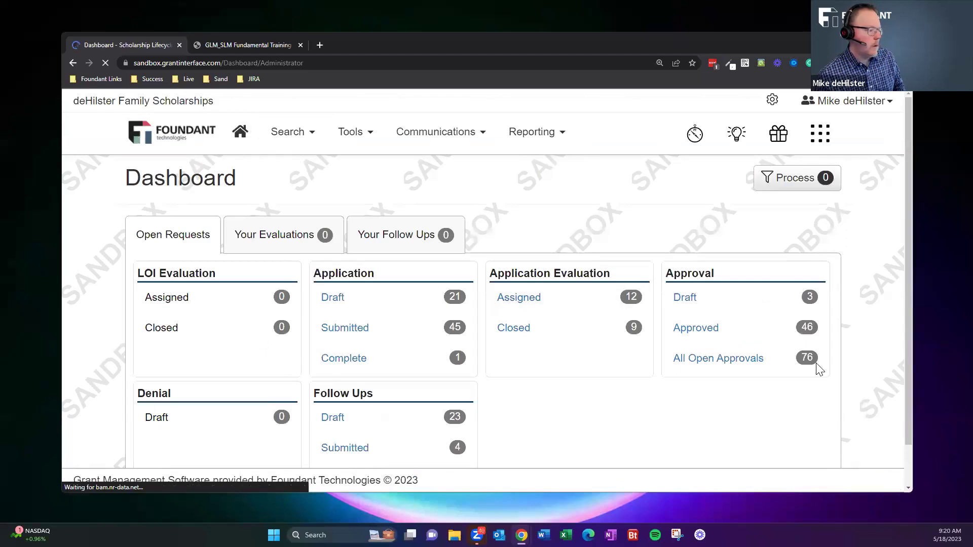
# Open the 46 approved requests from the Dashboard's Approval section and scroll down the Approved table.
pyautogui.click(727, 330)
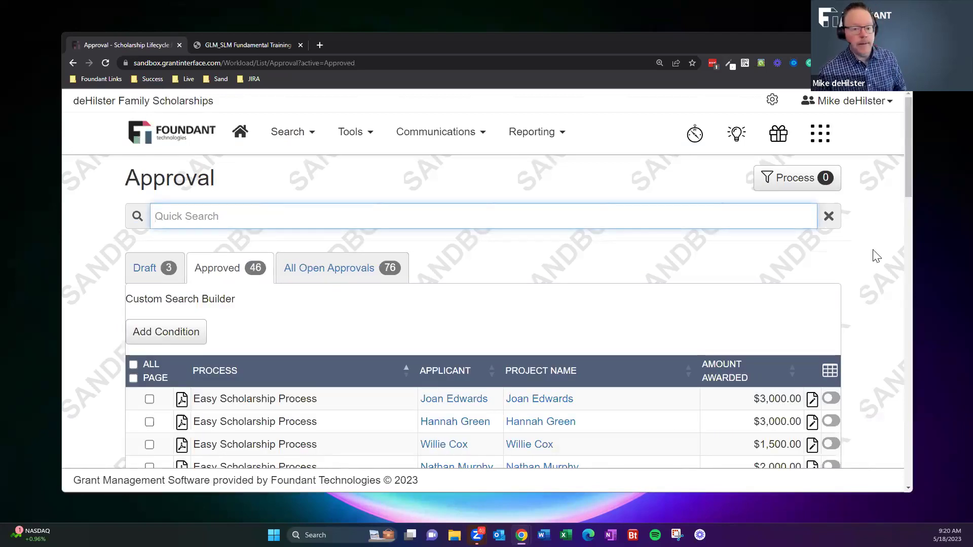
pyautogui.scroll(-2, 876, 257)
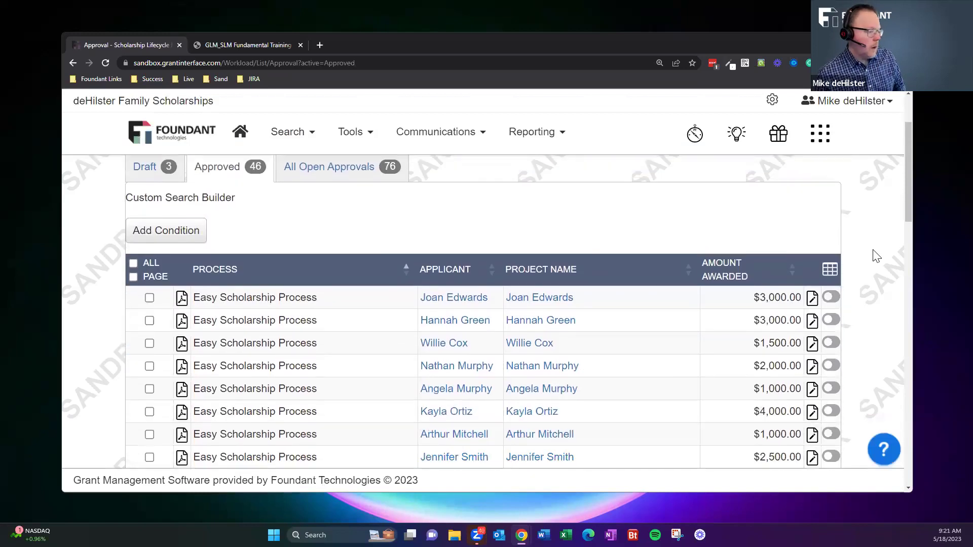
pyautogui.scroll(-1, 876, 257)
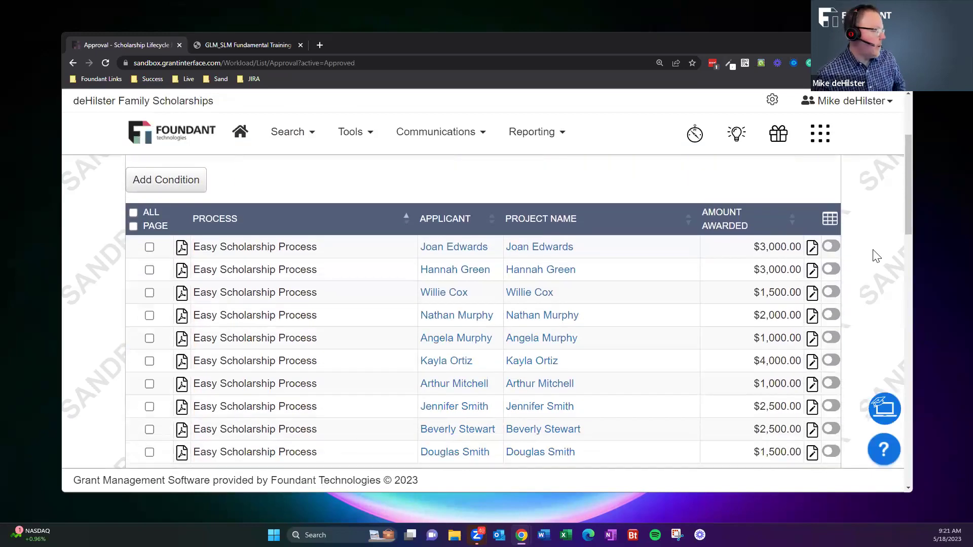
pyautogui.scroll(-1, 877, 257)
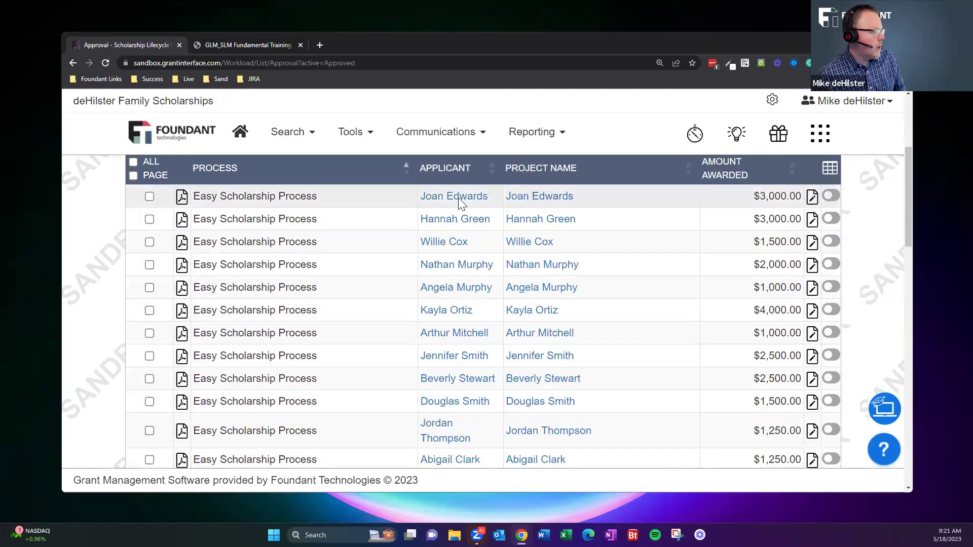
pyautogui.moveTo(203, 198); pyautogui.dragTo(514, 208)
# Open the first approved Easy Scholarship Process request and expand its Advanced Options.
pyautogui.click(547, 205)
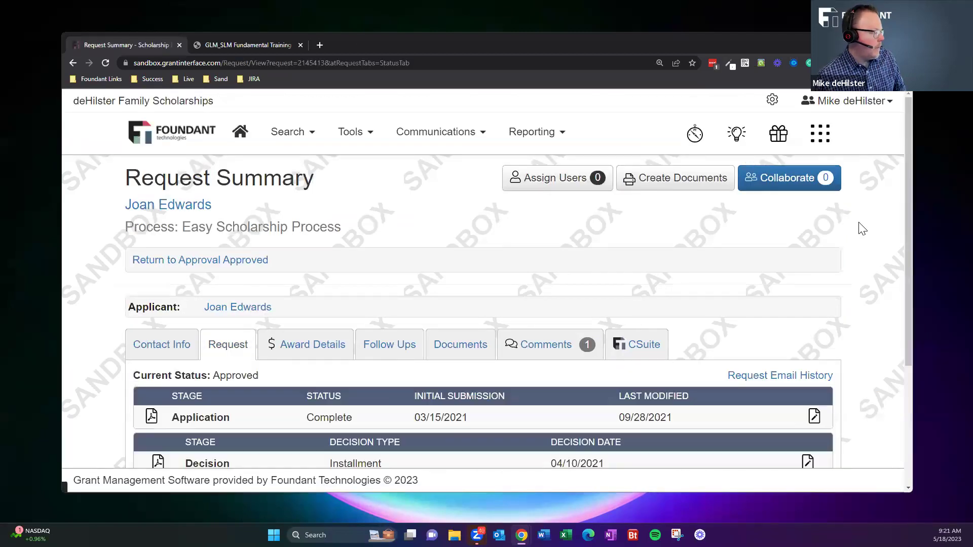
pyautogui.scroll(-2, 862, 229)
pyautogui.scroll(-2, 862, 228)
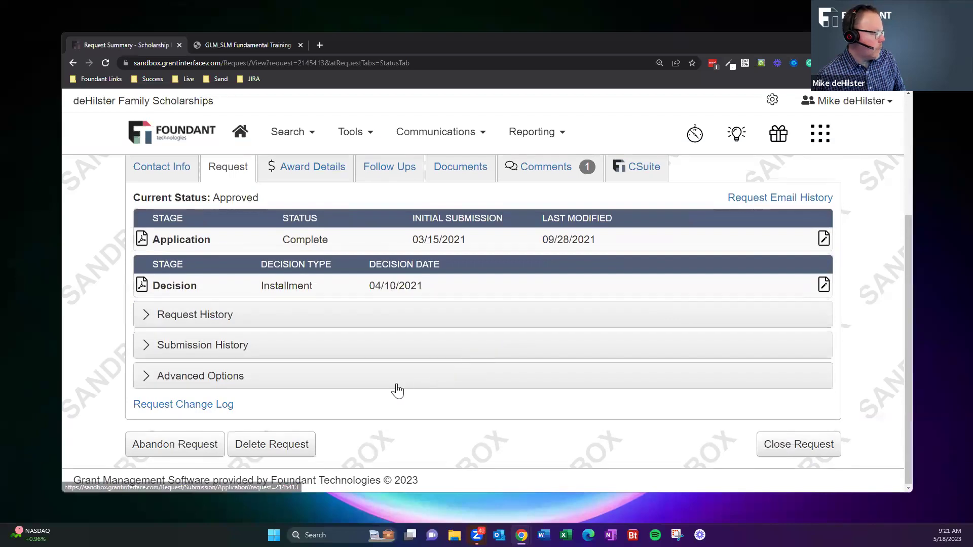
pyautogui.click(486, 375)
pyautogui.scroll(-2, 585, 348)
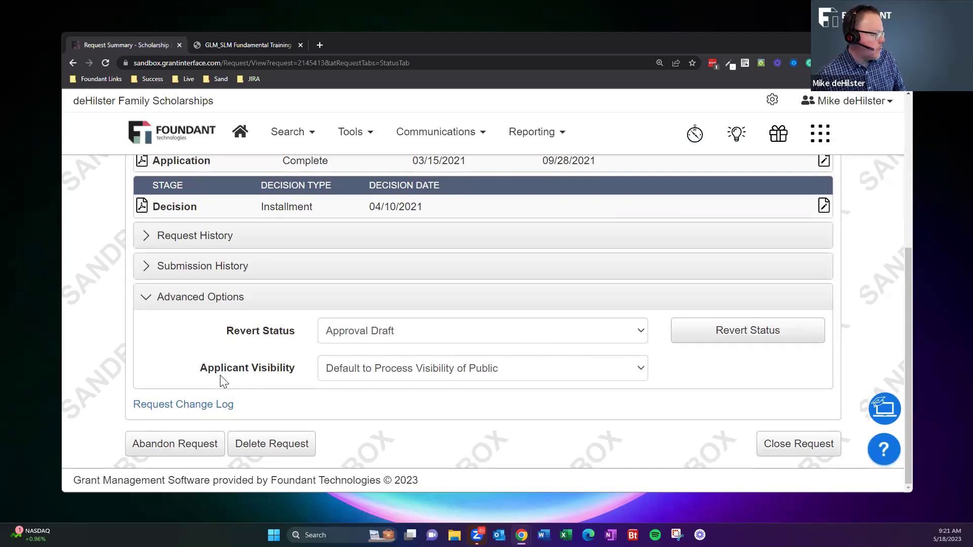
# Review the Applicant Visibility choices and leave them at the Public default.
pyautogui.moveTo(201, 369); pyautogui.dragTo(298, 373)
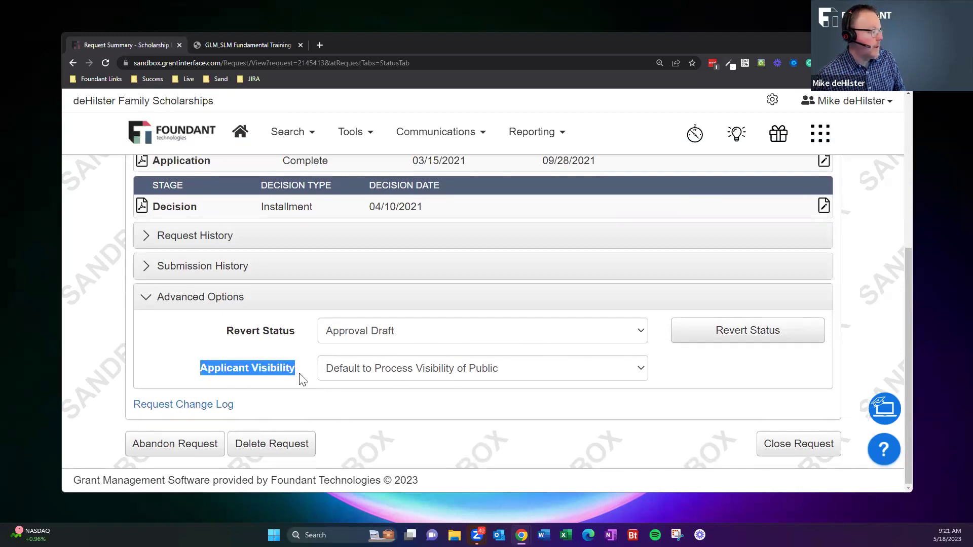
pyautogui.click(298, 378)
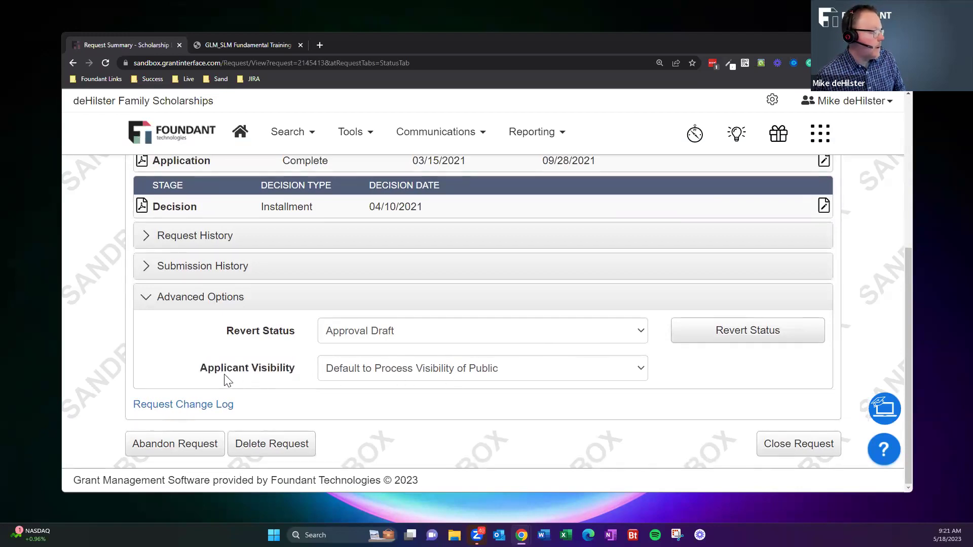
pyautogui.click(384, 377)
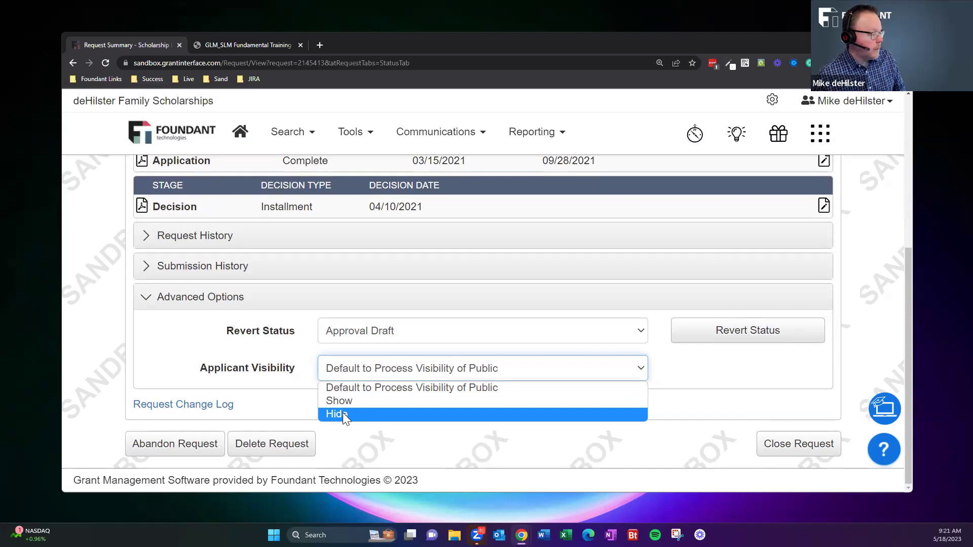
pyautogui.click(865, 356)
pyautogui.click(392, 368)
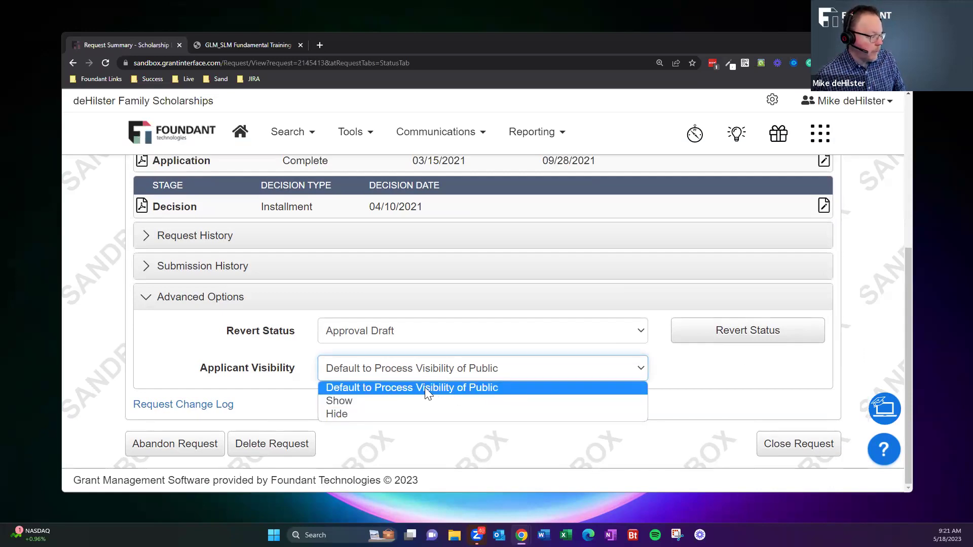
pyautogui.click(699, 376)
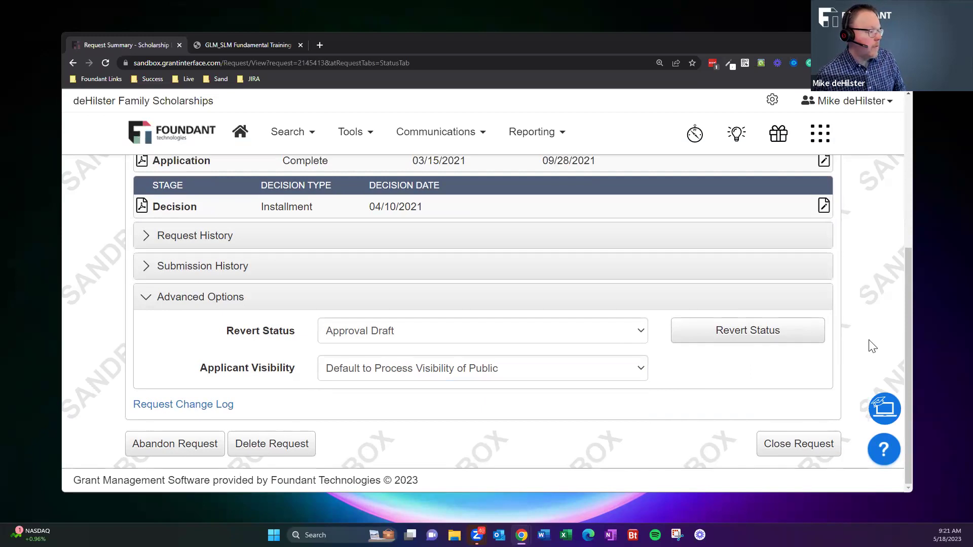
pyautogui.scroll(5, 871, 347)
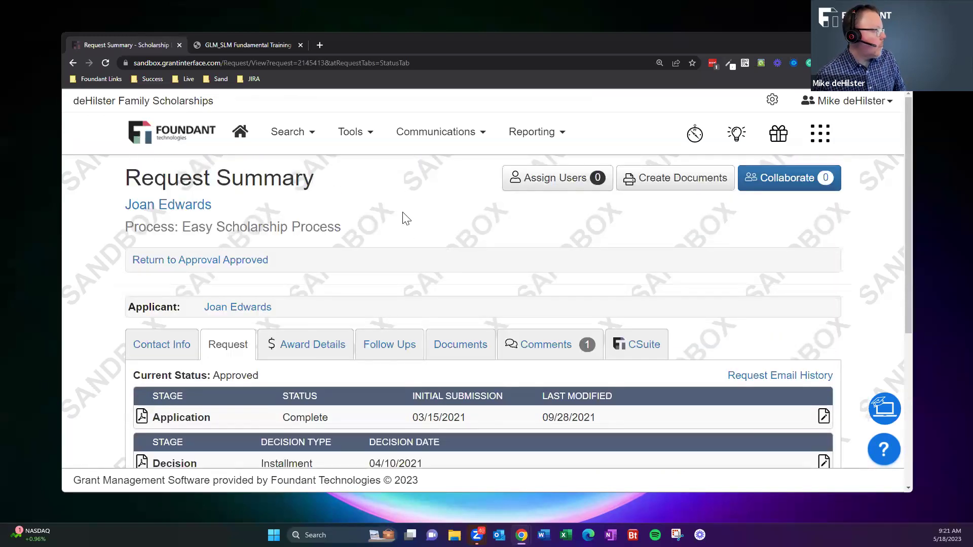
# Return to the Approved list and scroll to the two Gary Johnson Memorial Scholarship (Outside) requests.
pyautogui.click(216, 261)
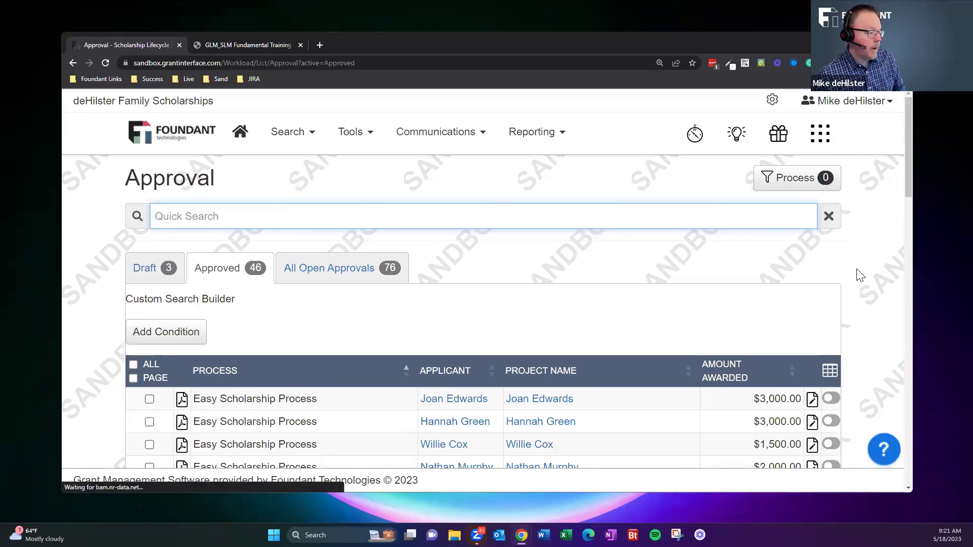
pyautogui.scroll(-4, 860, 275)
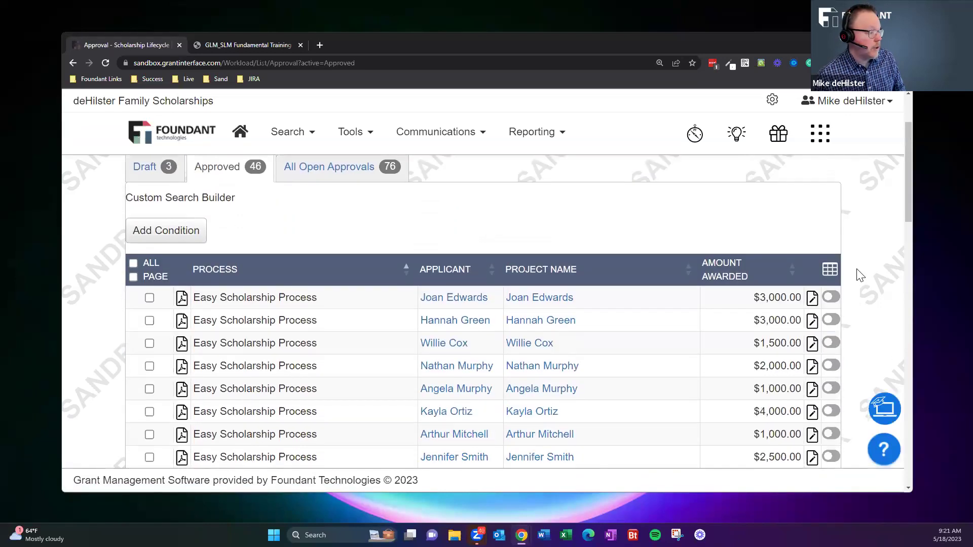
pyautogui.scroll(-6, 860, 275)
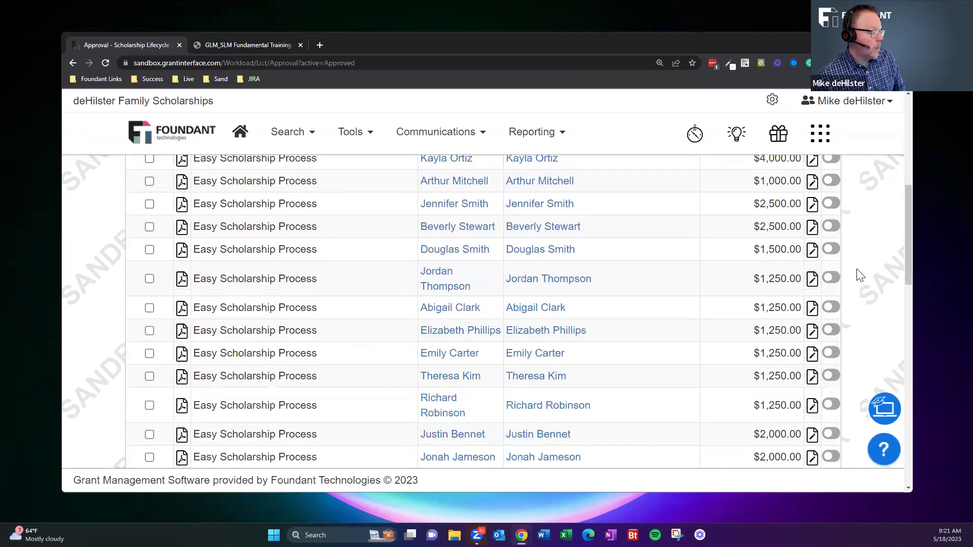
pyautogui.scroll(-15, 860, 275)
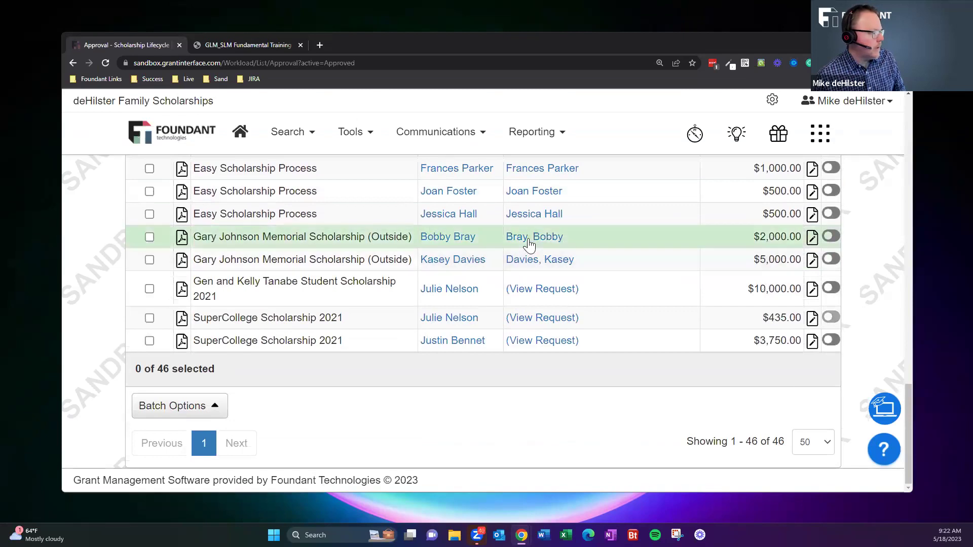
pyautogui.click(529, 241)
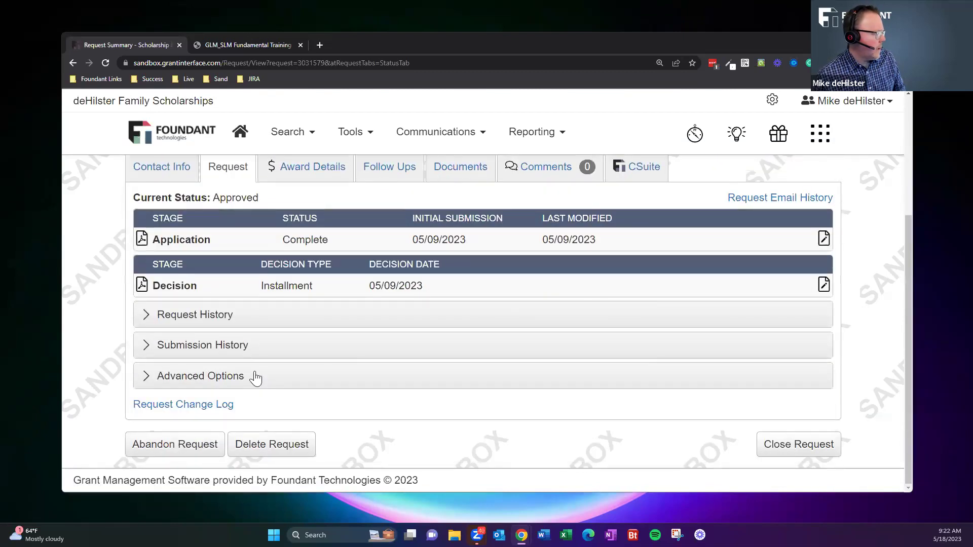
pyautogui.click(254, 375)
pyautogui.scroll(-2, 653, 312)
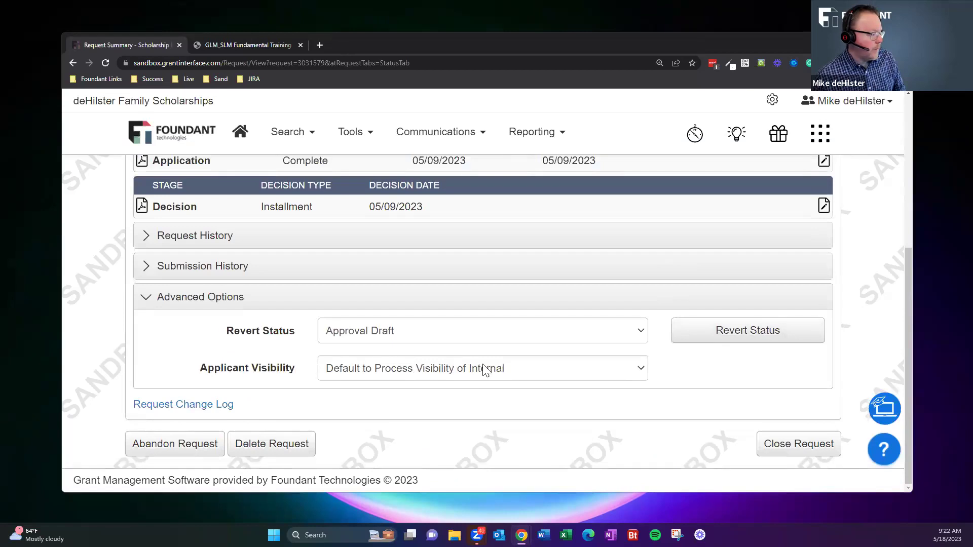
pyautogui.click(519, 370)
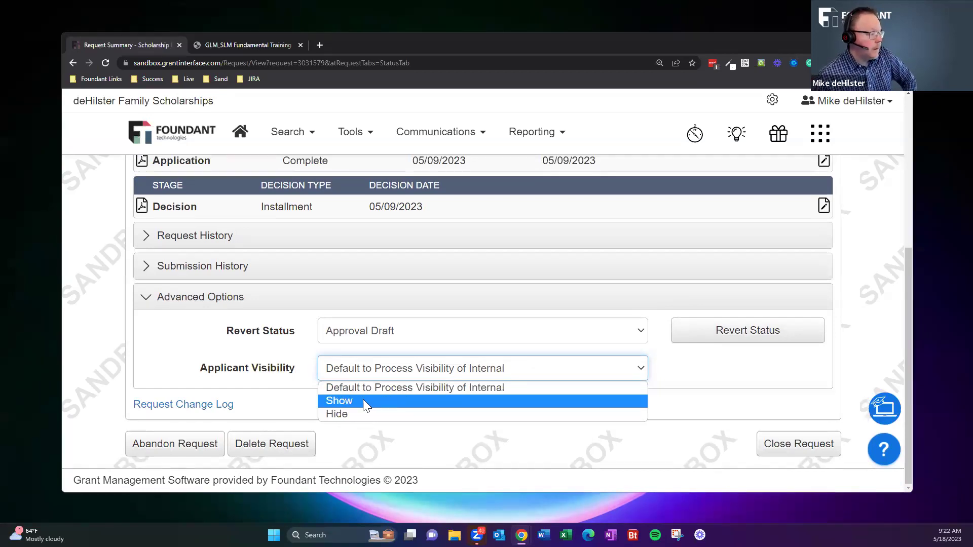
pyautogui.click(737, 385)
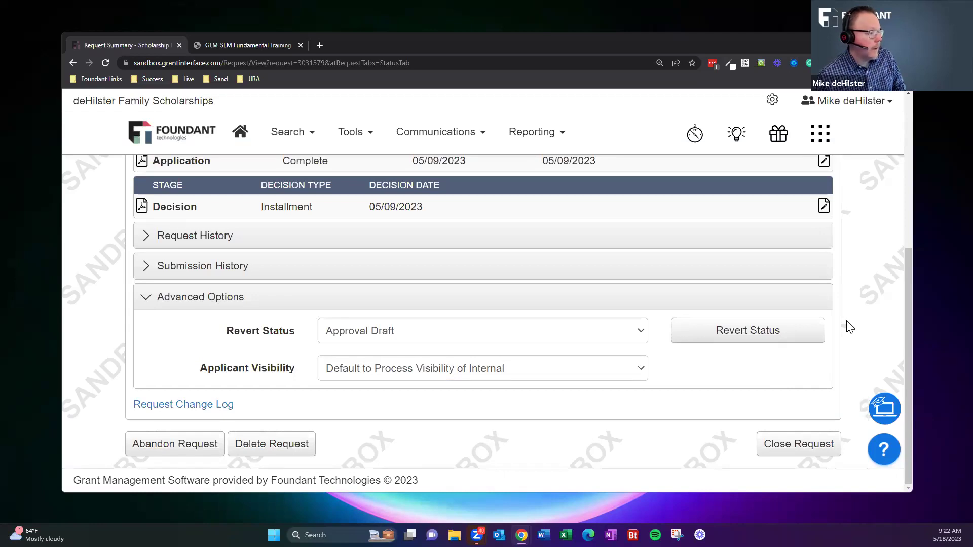
pyautogui.scroll(5, 853, 328)
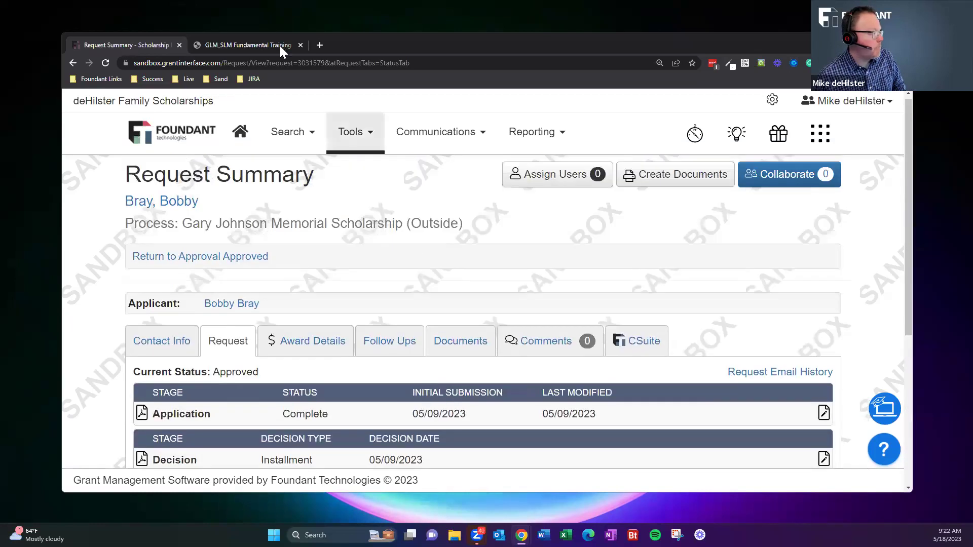
# Go back to the administrator Dashboard showing Open Requests by stage.
pyautogui.click(240, 132)
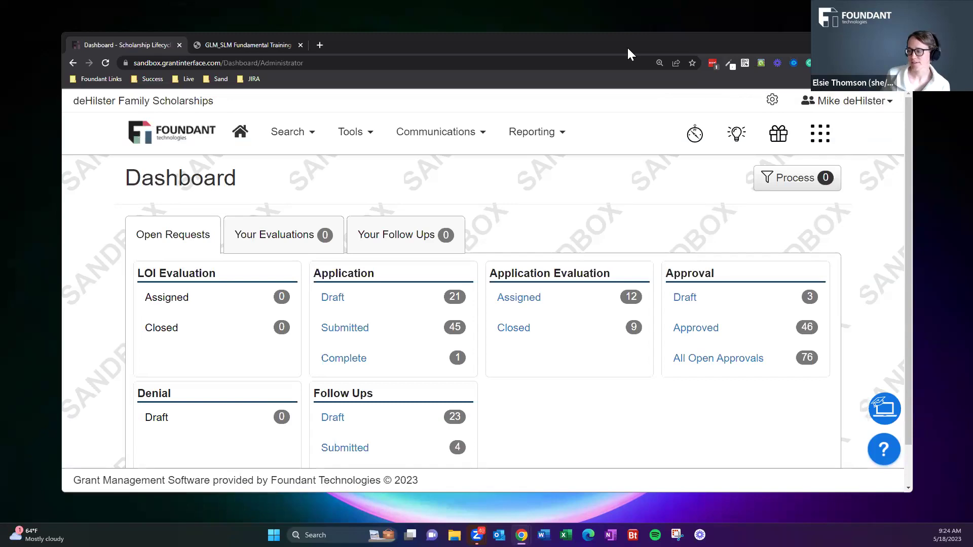
# Switch to the GLM_SLM Fundamental Training PowerPoint presentation.
pyautogui.click(247, 44)
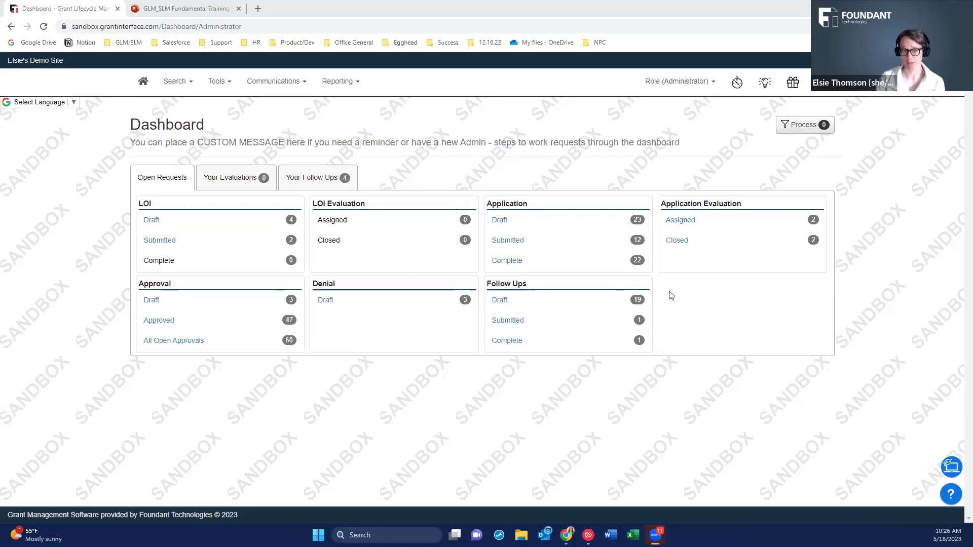
# Open the 2023 Community Grant process from Tools > Process Manager.
pyautogui.click(220, 89)
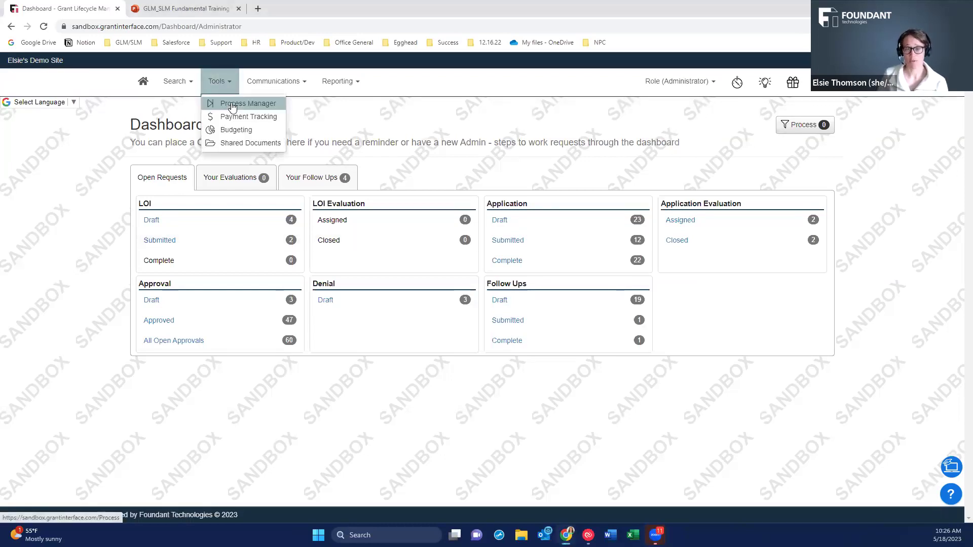
pyautogui.click(232, 105)
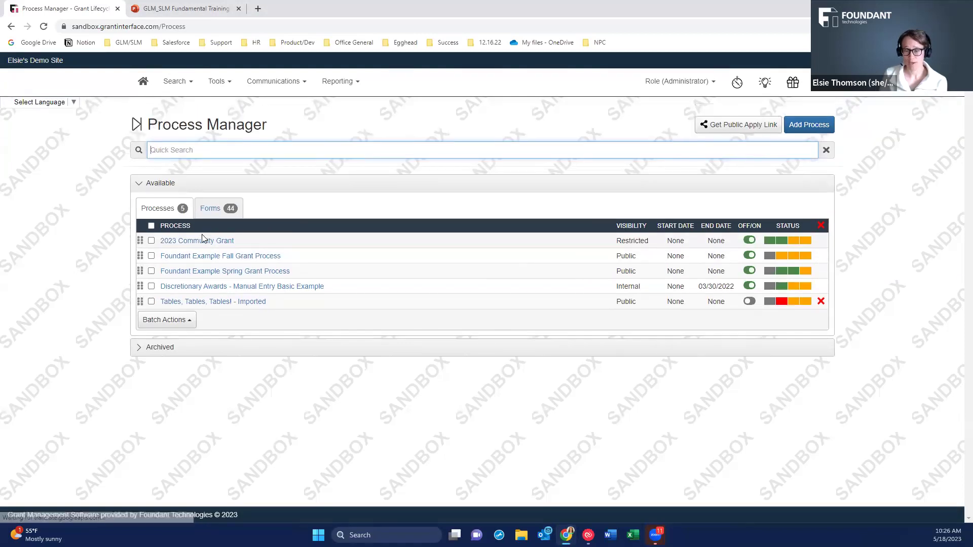
pyautogui.moveTo(770, 247)
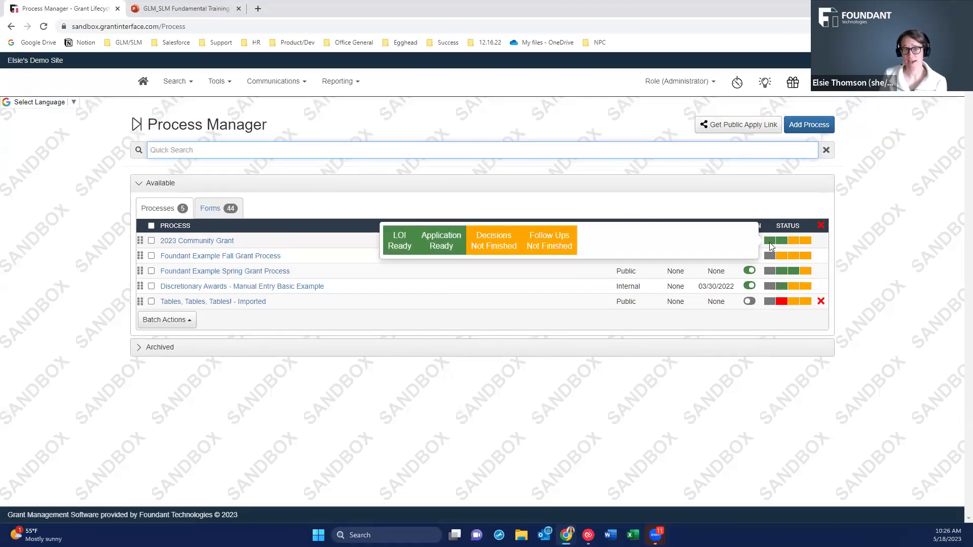
pyautogui.click(195, 242)
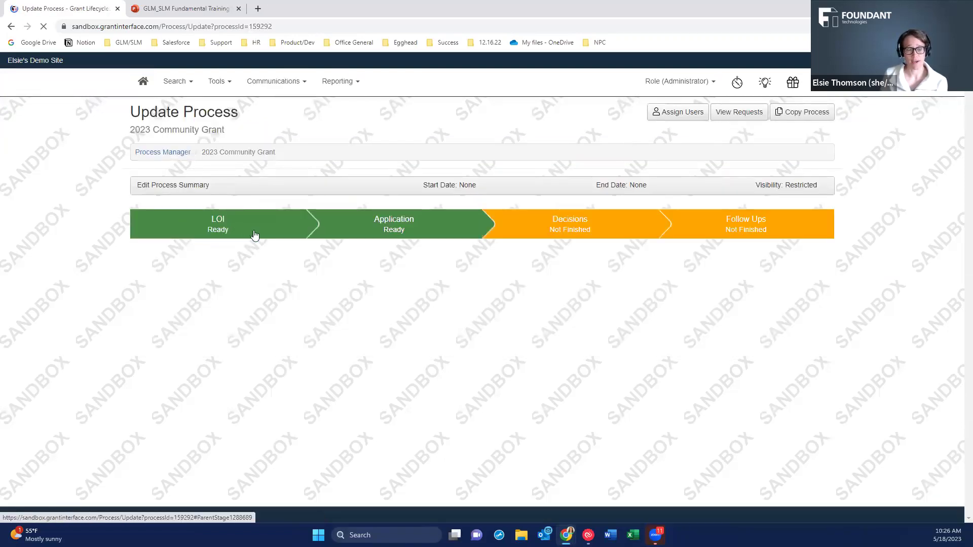
# View the LOI and Application stage settings and preview the Invitation to Apply email.
pyautogui.click(214, 213)
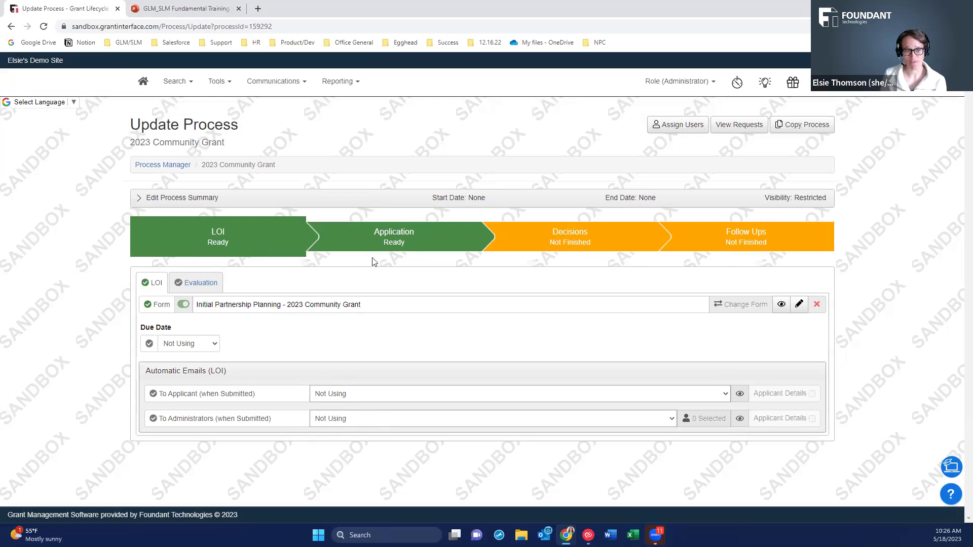
pyautogui.click(382, 239)
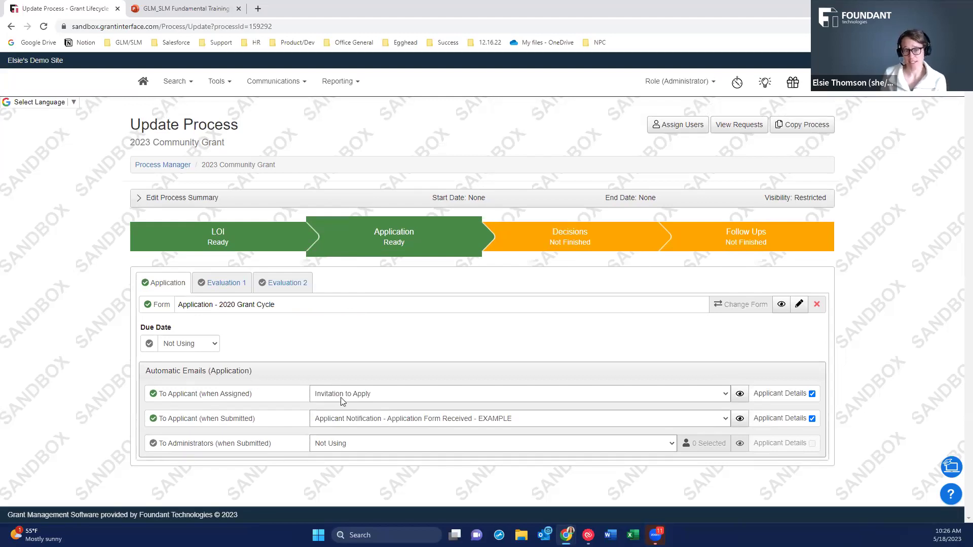
pyautogui.click(739, 393)
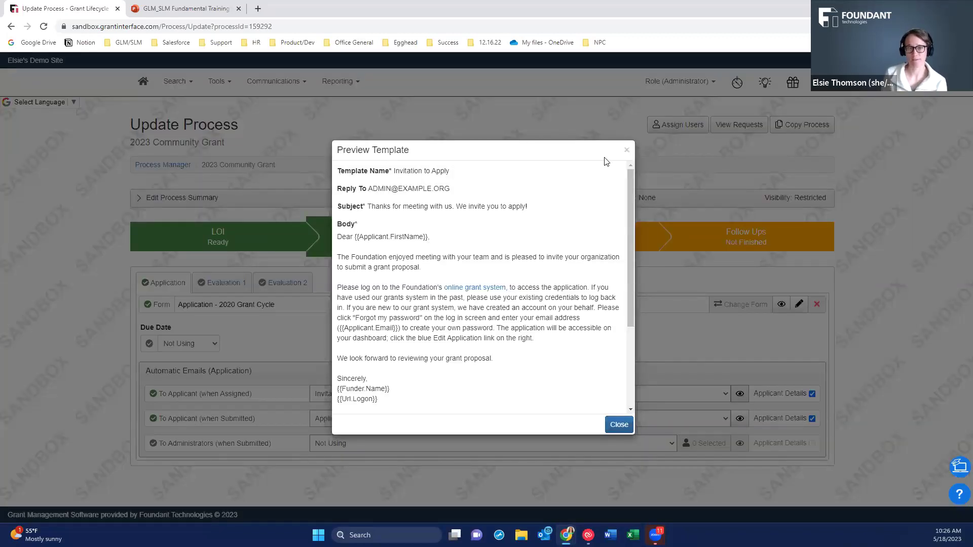
pyautogui.click(626, 150)
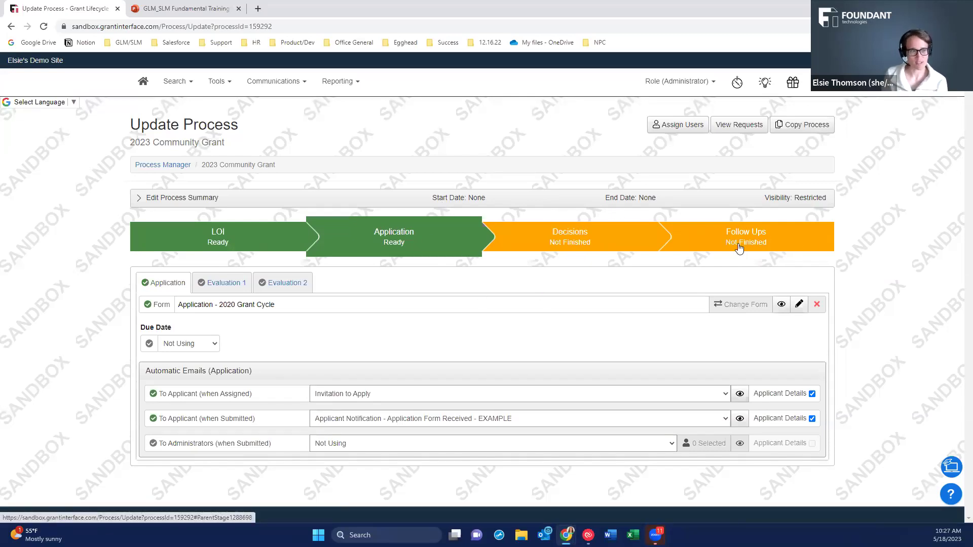
# Review the expanded 2023 Community Grant summary ($100,000 budget, Restricted visibility), then open the Search menu.
pyautogui.click(169, 197)
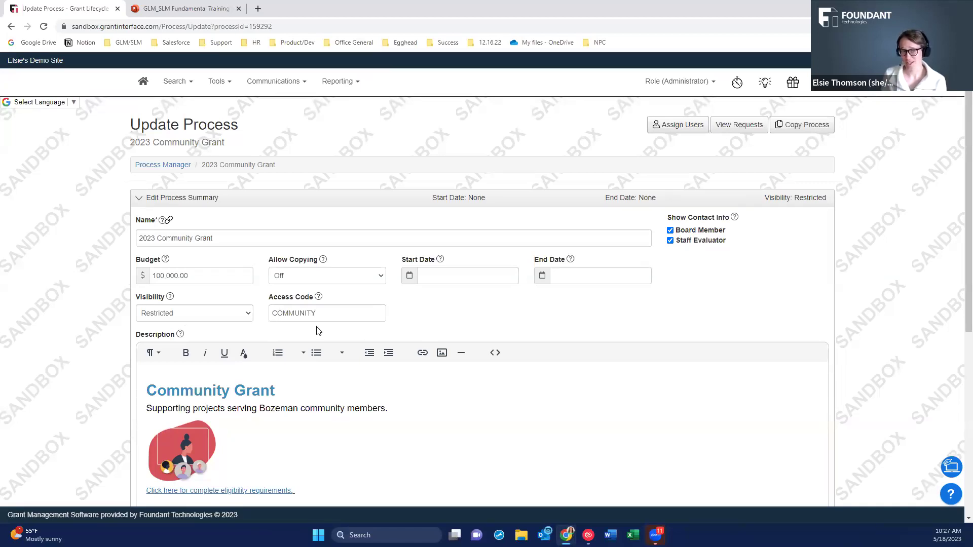
pyautogui.scroll(-6, 292, 319)
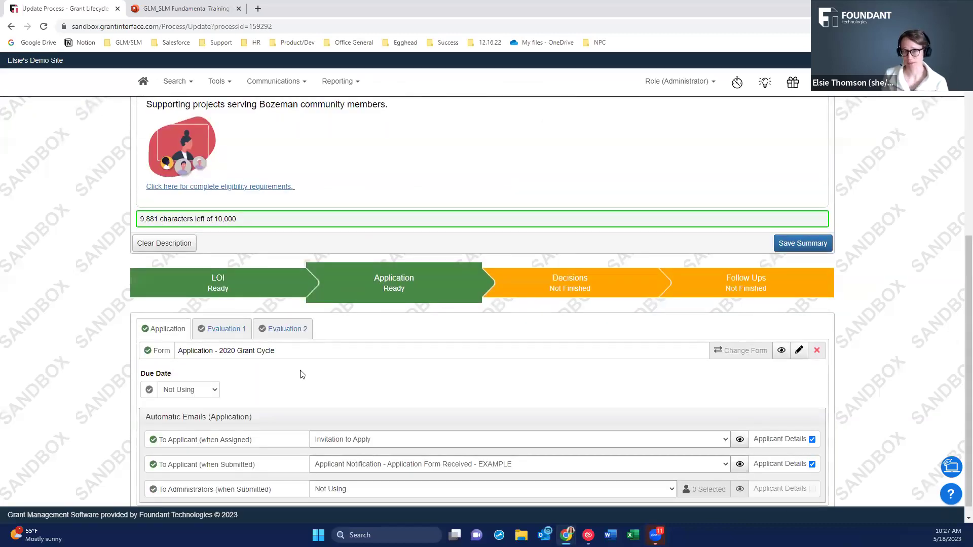
pyautogui.scroll(6, 302, 374)
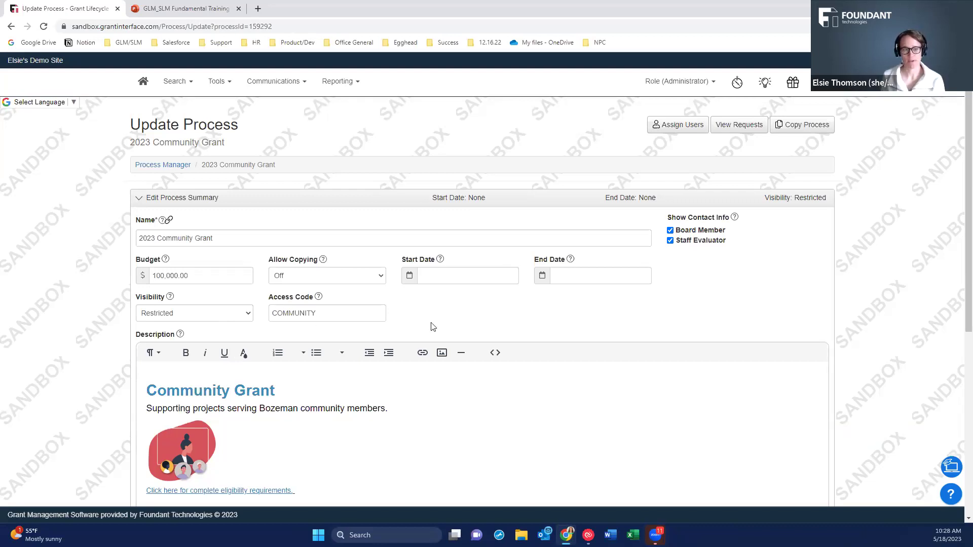
pyautogui.scroll(-3, 402, 347)
pyautogui.scroll(3, 390, 332)
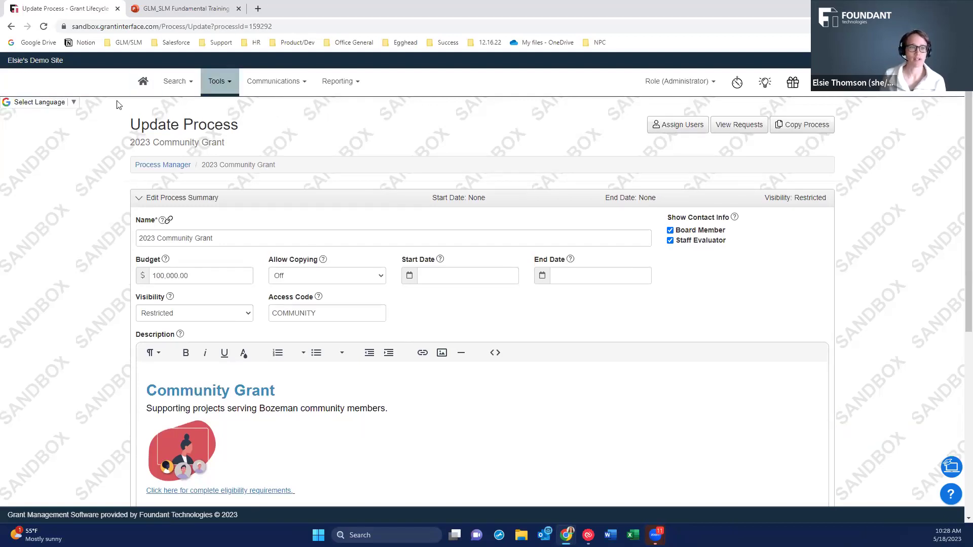
pyautogui.click(174, 84)
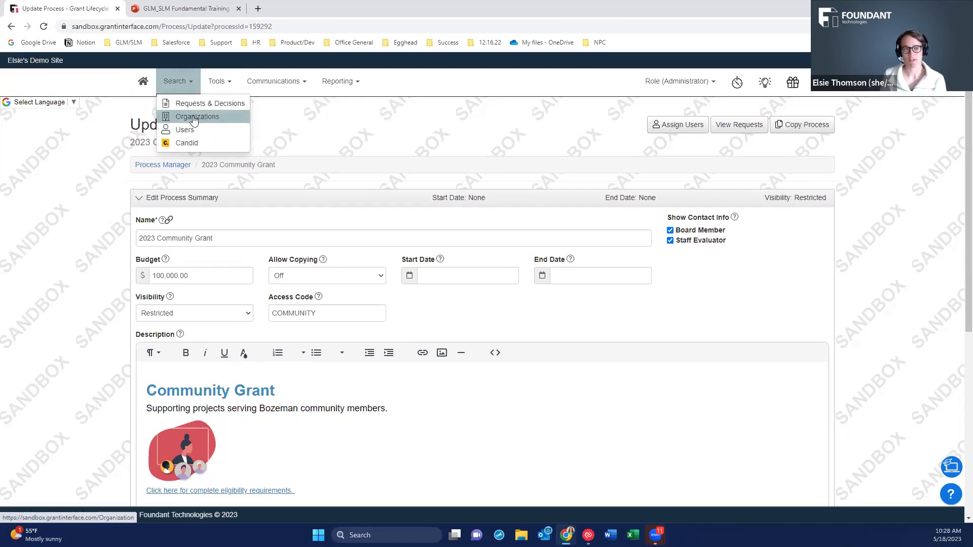
# Go to Search > Organizations, glance at Import Organization from Candid, and come back to Organizations search.
pyautogui.click(194, 118)
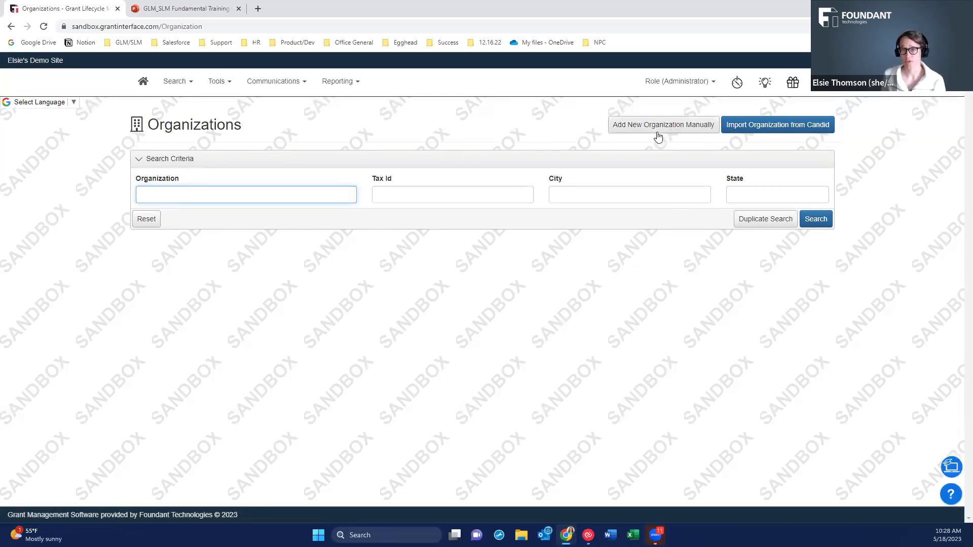
pyautogui.click(767, 131)
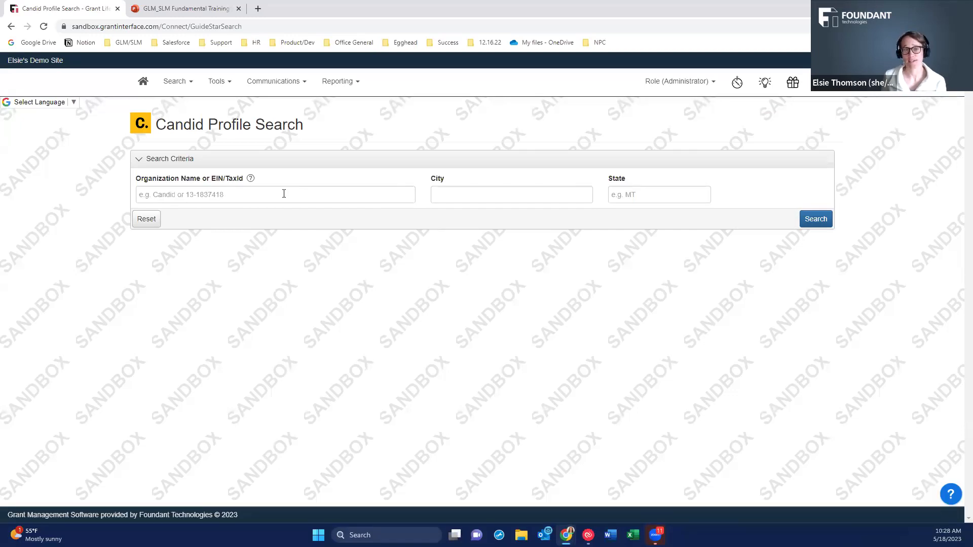
pyautogui.click(7, 29)
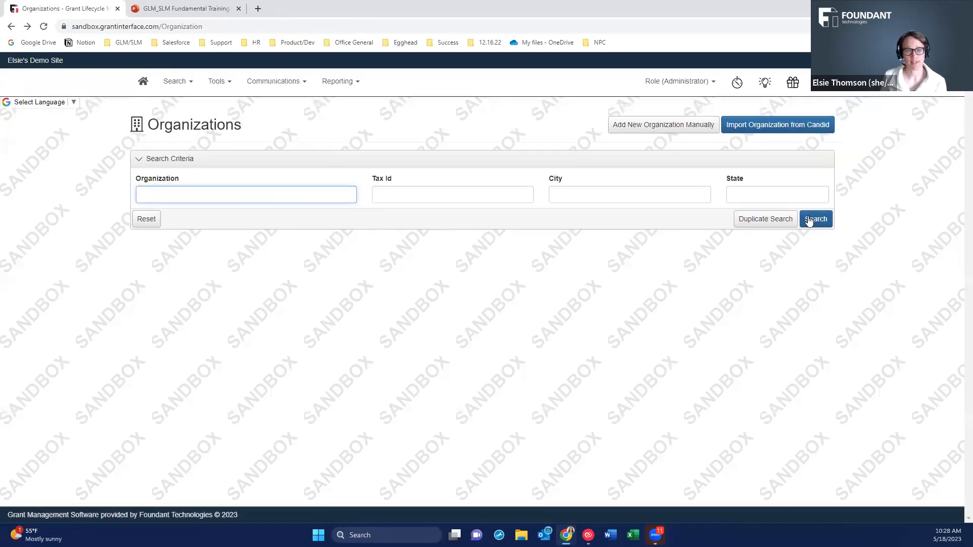
# Search organizations with empty criteria and open the Artspace Projects Inc. record.
pyautogui.click(813, 220)
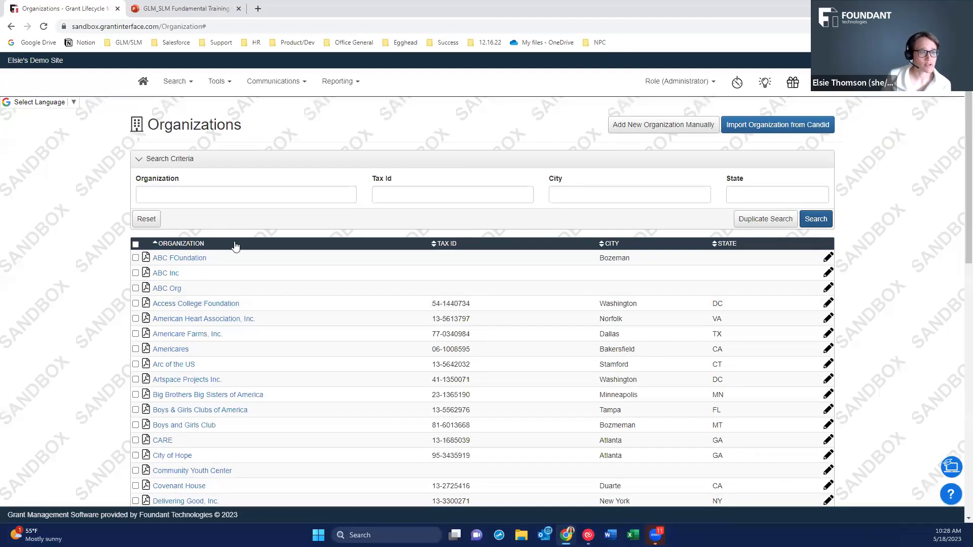
pyautogui.scroll(-2, 349, 331)
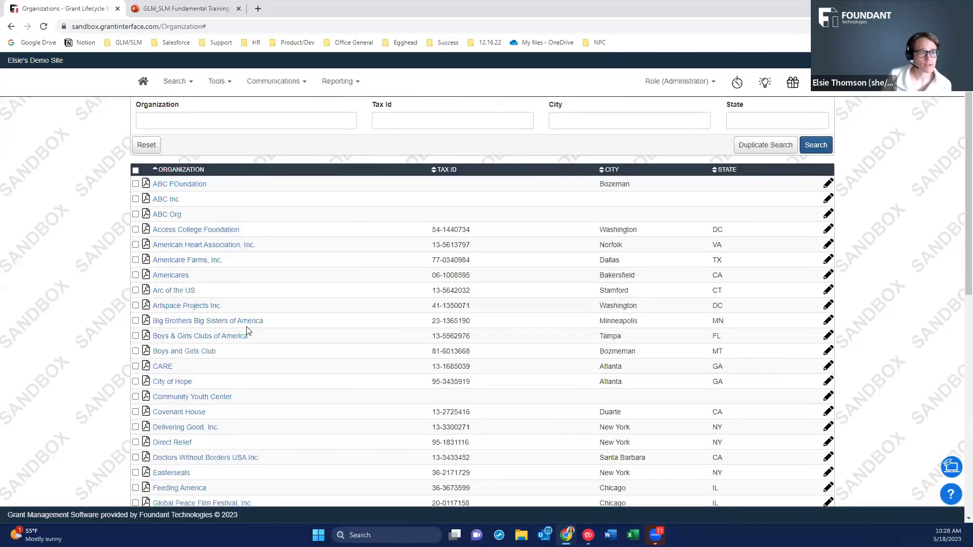
pyautogui.click(188, 278)
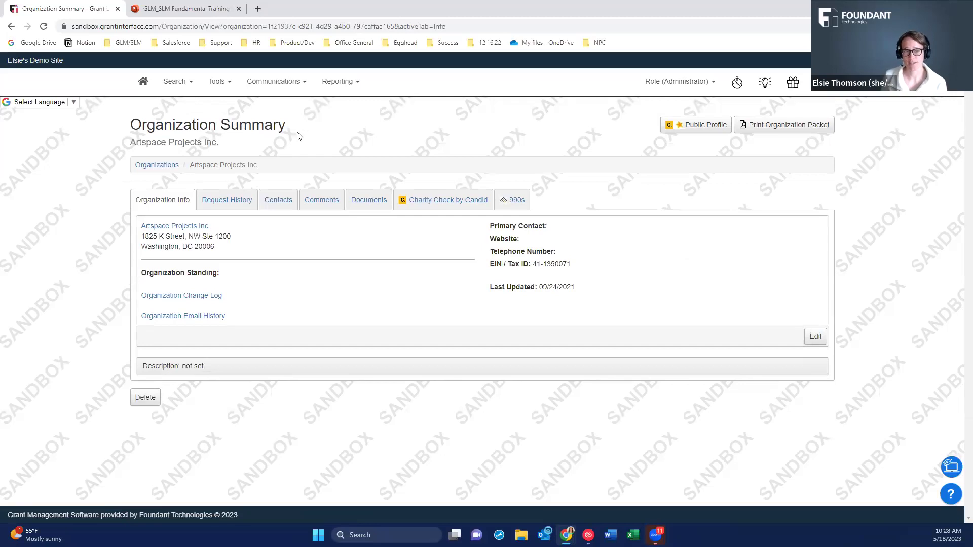
# Show Artspace Projects Inc.'s Contacts, listing one active contact and no inactive ones.
pyautogui.click(279, 198)
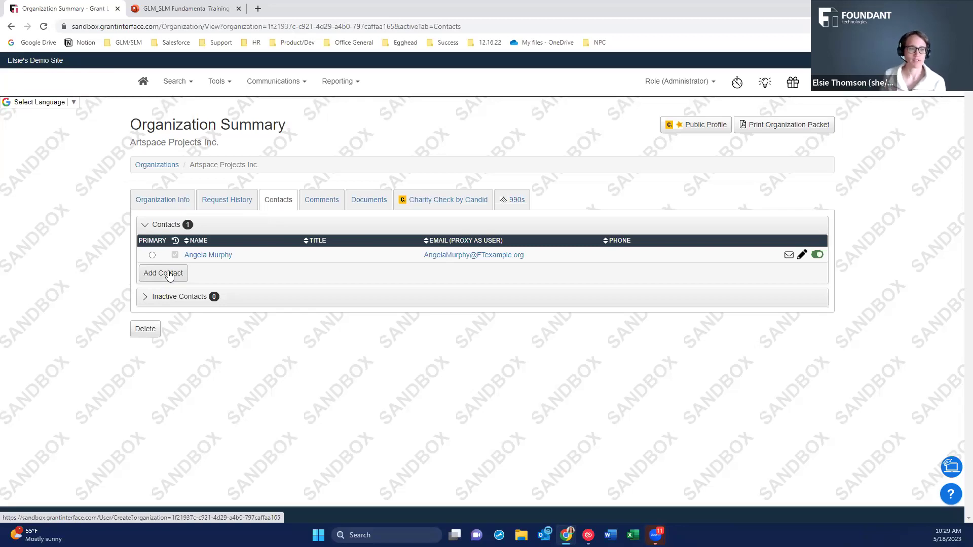
pyautogui.click(161, 281)
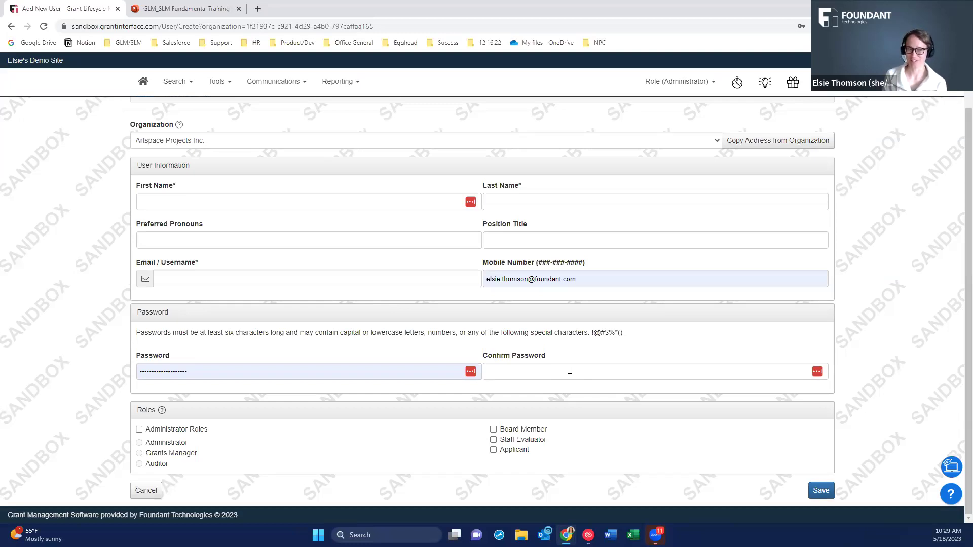
pyautogui.scroll(2, 569, 369)
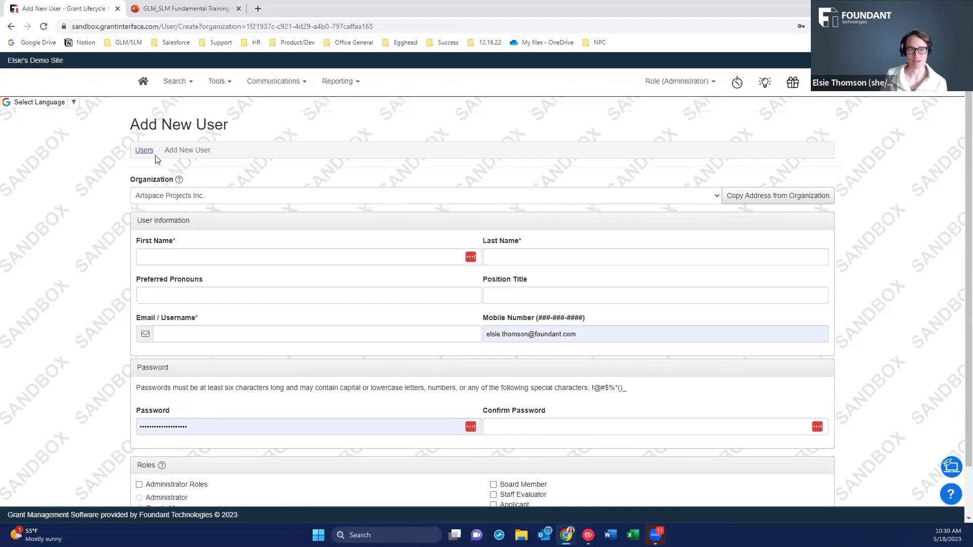
pyautogui.click(145, 151)
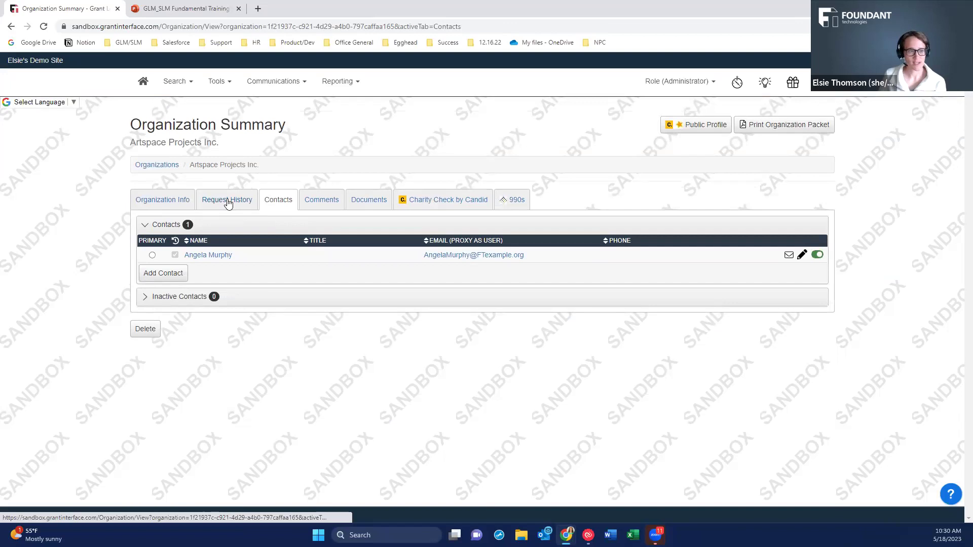
# Create a new grant request for Artspace Projects Inc. from its Request History tab.
pyautogui.click(228, 202)
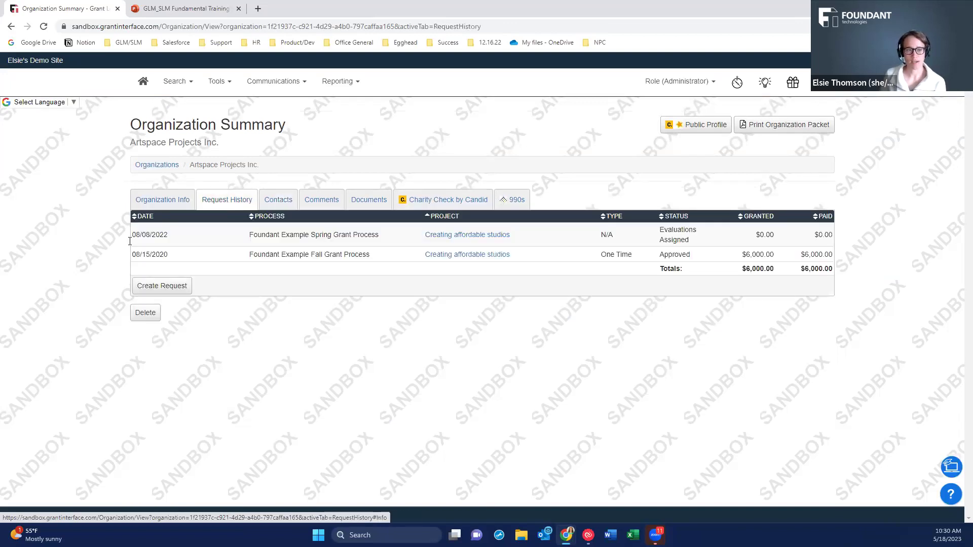
pyautogui.click(171, 287)
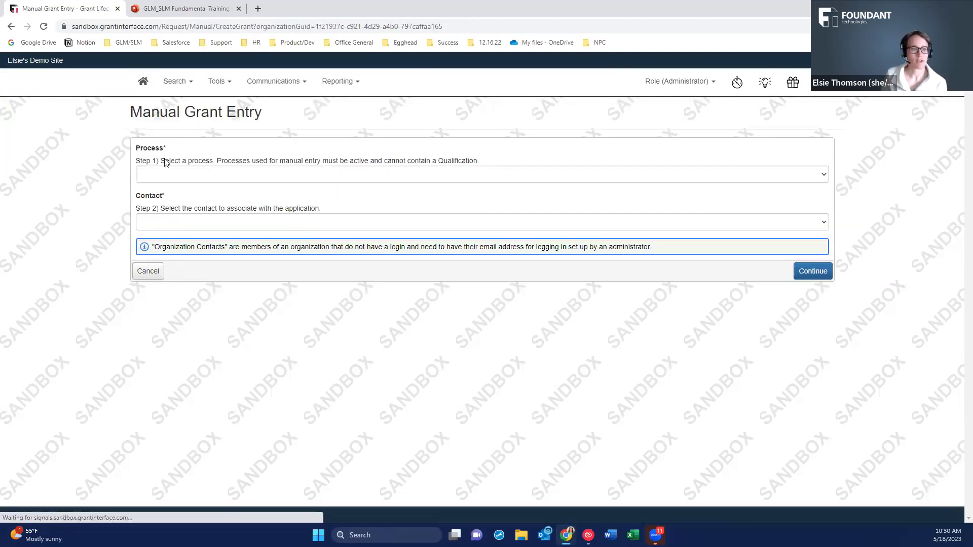
# Choose the 2023 Community Grant process and make the organization's contact the applicant.
pyautogui.click(157, 193)
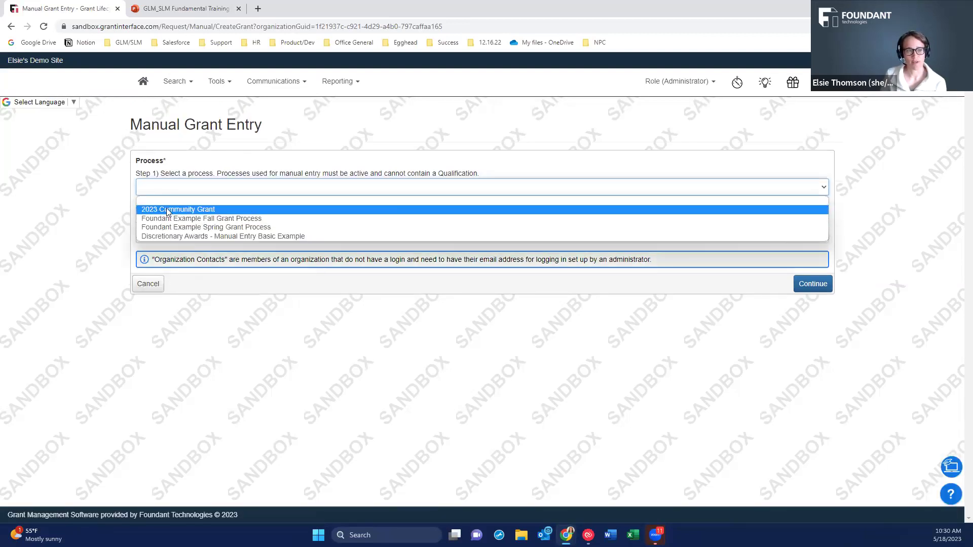
pyautogui.click(168, 211)
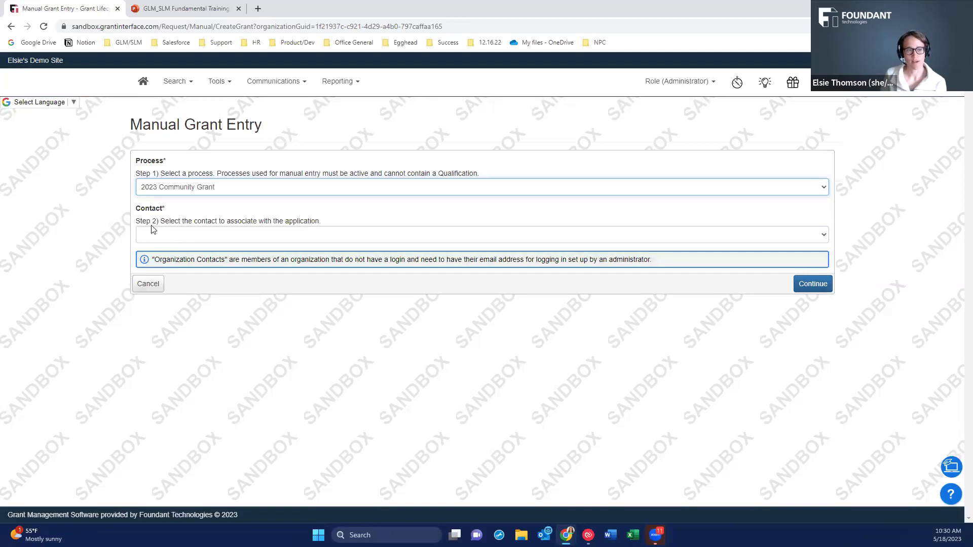
pyautogui.click(173, 238)
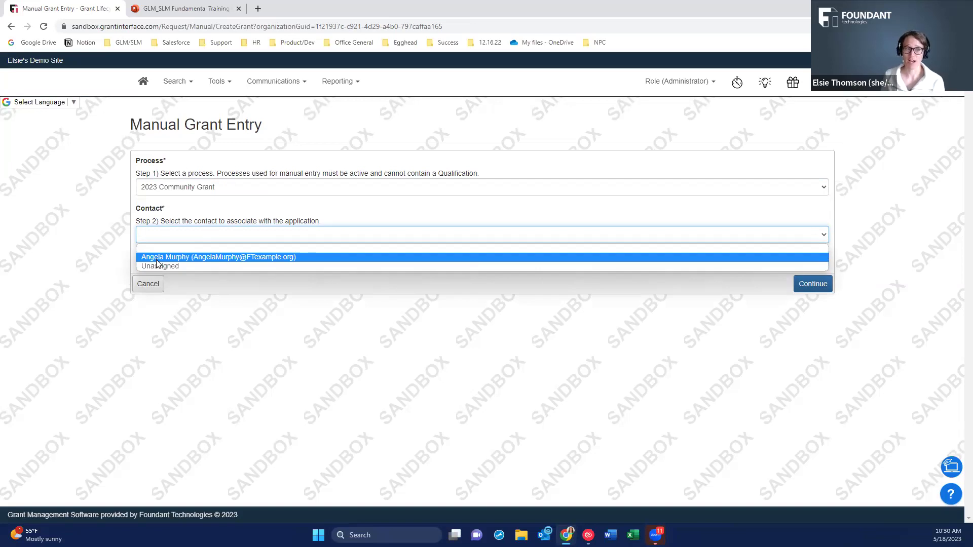
pyautogui.click(172, 258)
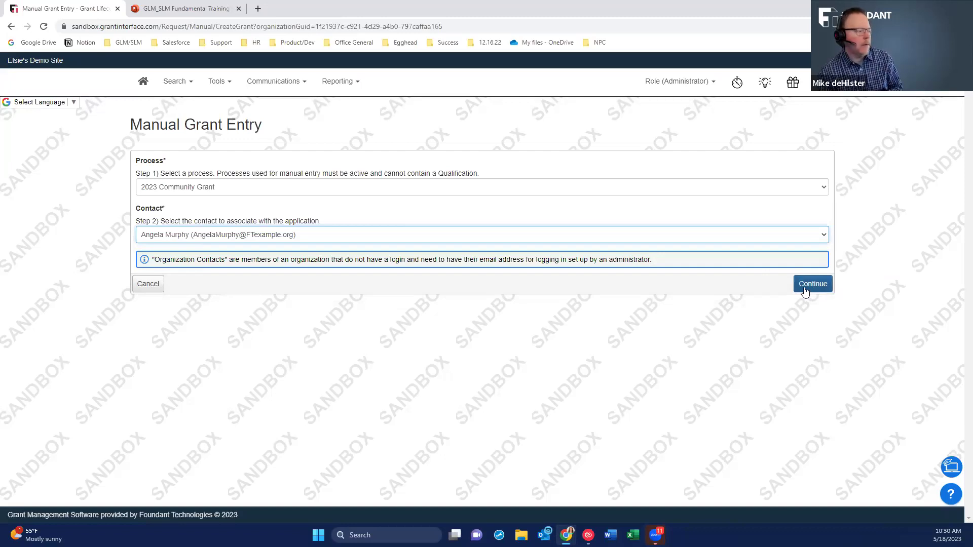
pyautogui.hotkey('alt', 'Tab')
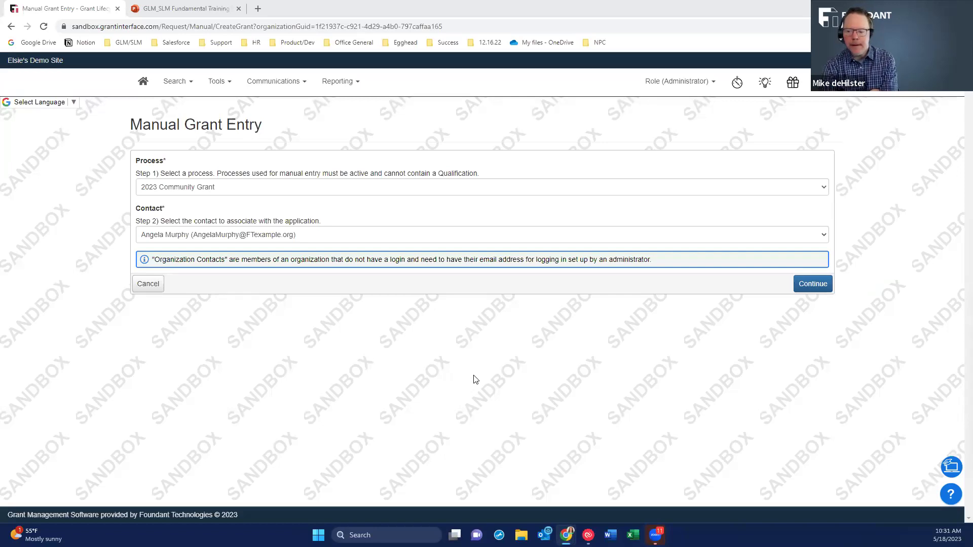
# Create the request and enter 'Capacity Support' as the LOI project name, correcting its spelling.
pyautogui.click(813, 284)
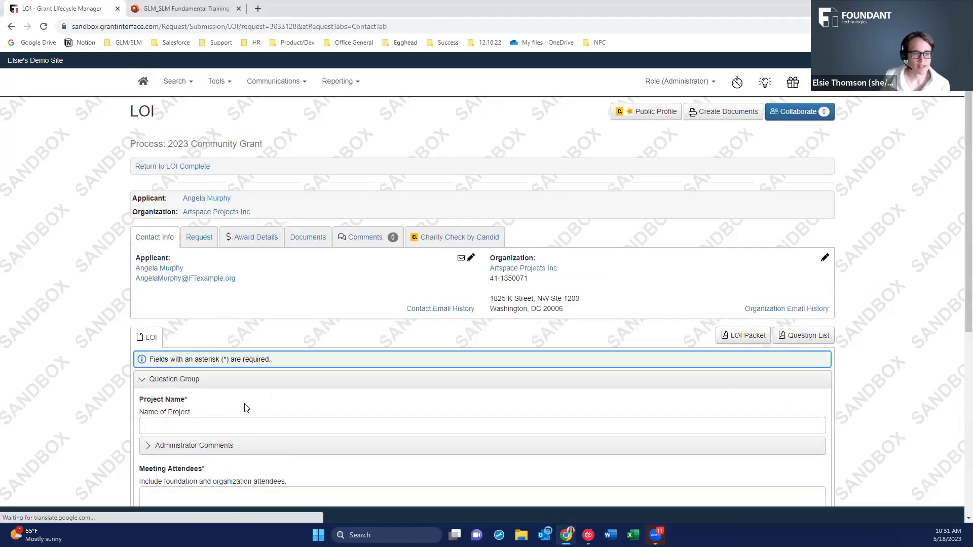
pyautogui.scroll(-2, 229, 401)
pyautogui.scroll(-2, 210, 253)
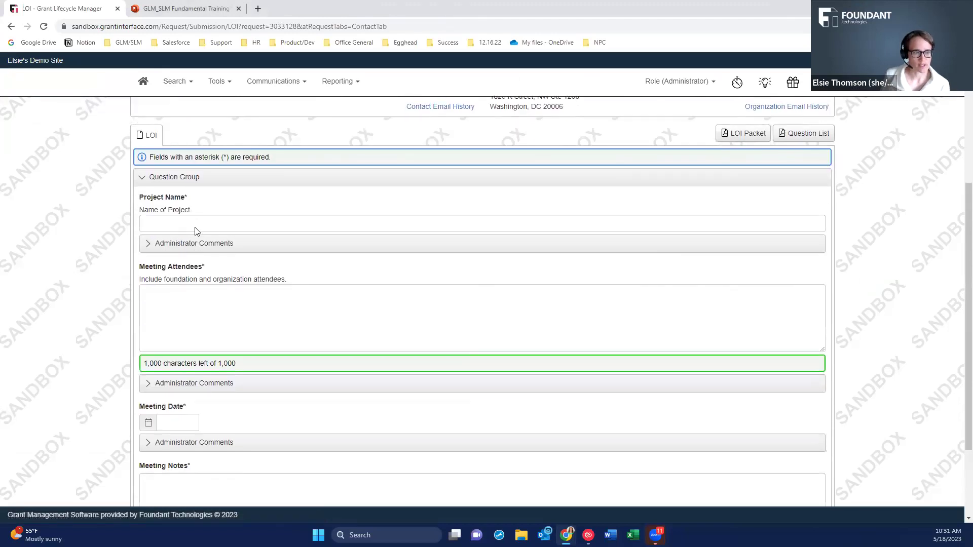
pyautogui.click(196, 223)
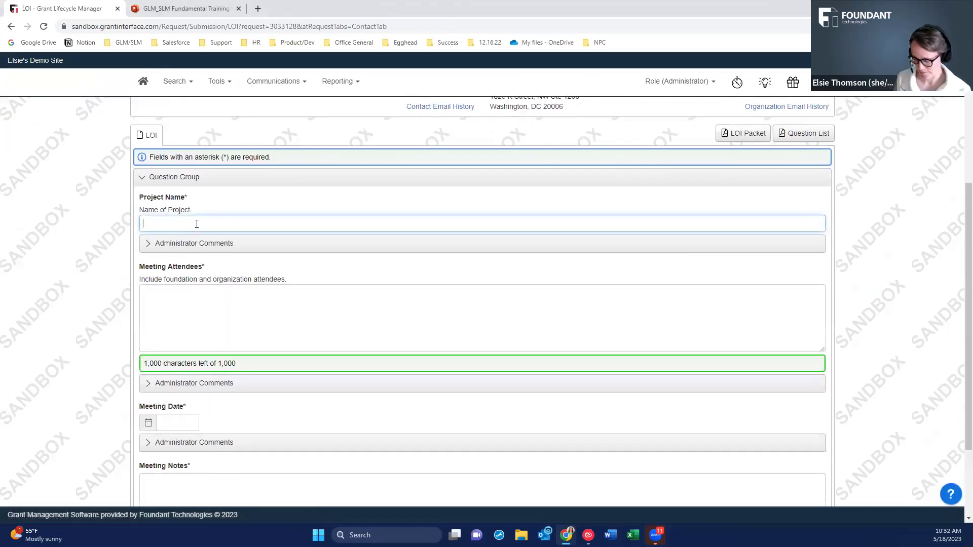
pyautogui.write('Capcity Support')
pyautogui.rightClick(155, 223)
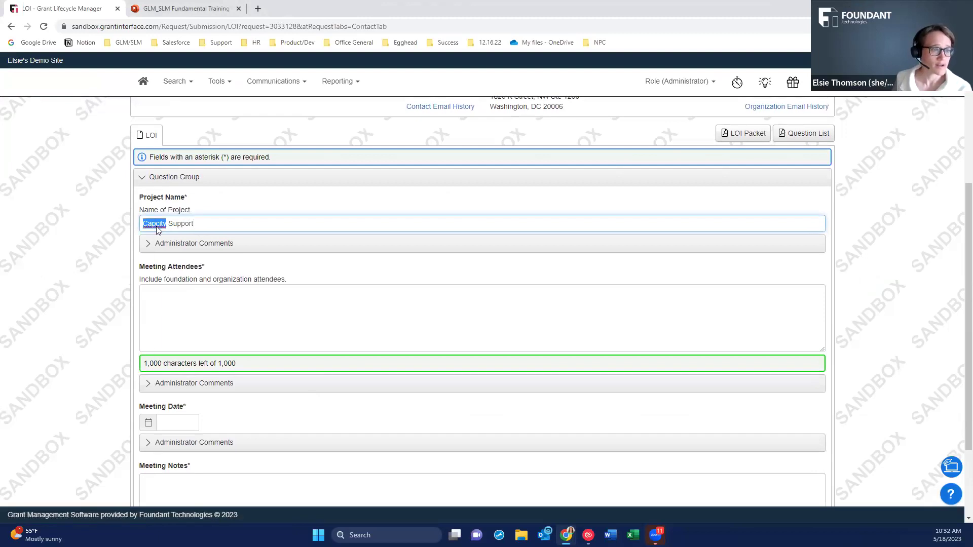
pyautogui.click(154, 235)
# Enter the two meeting attendees, meeting date 05/24/2023 and the notes 'Great fit!'.
pyautogui.click(161, 307)
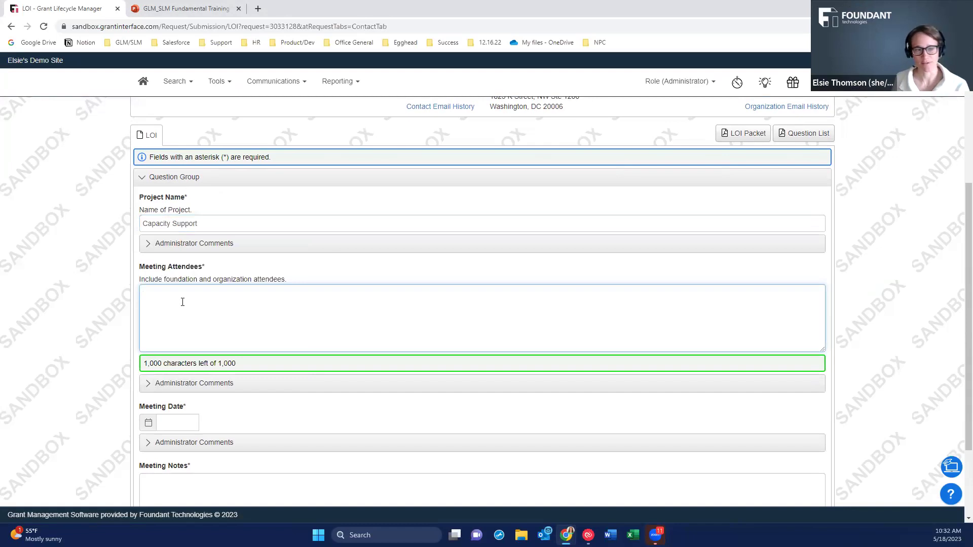
pyautogui.scroll(-1, 182, 302)
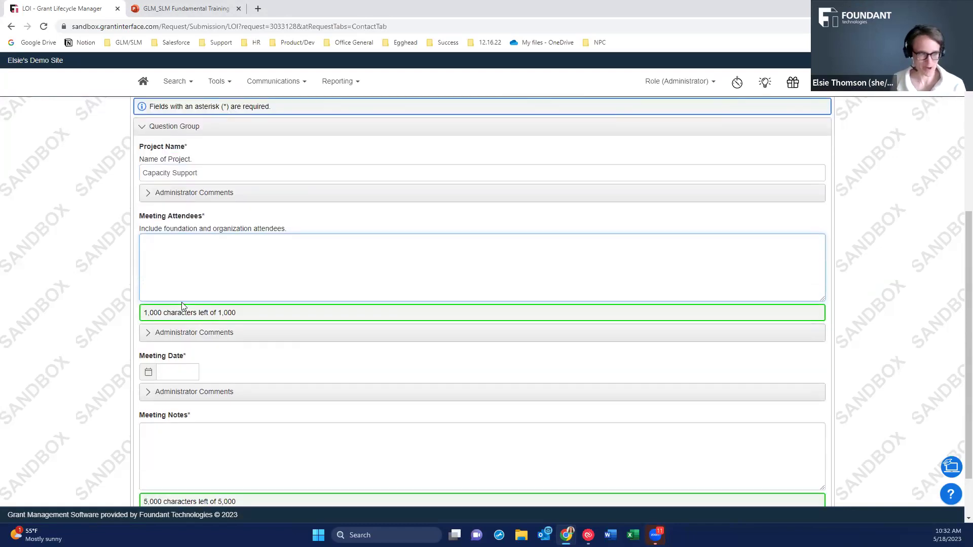
pyautogui.write('Elsie')
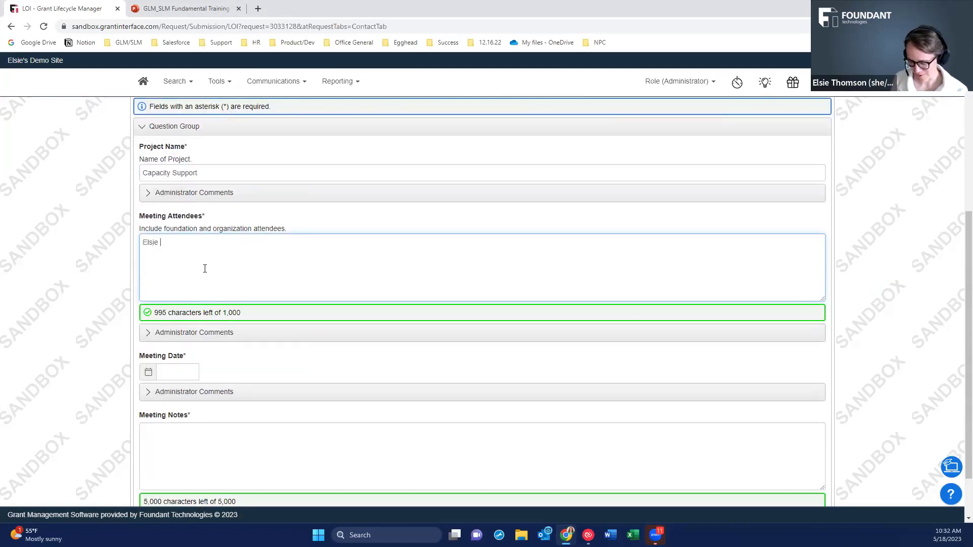
pyautogui.scroll(3, 204, 269)
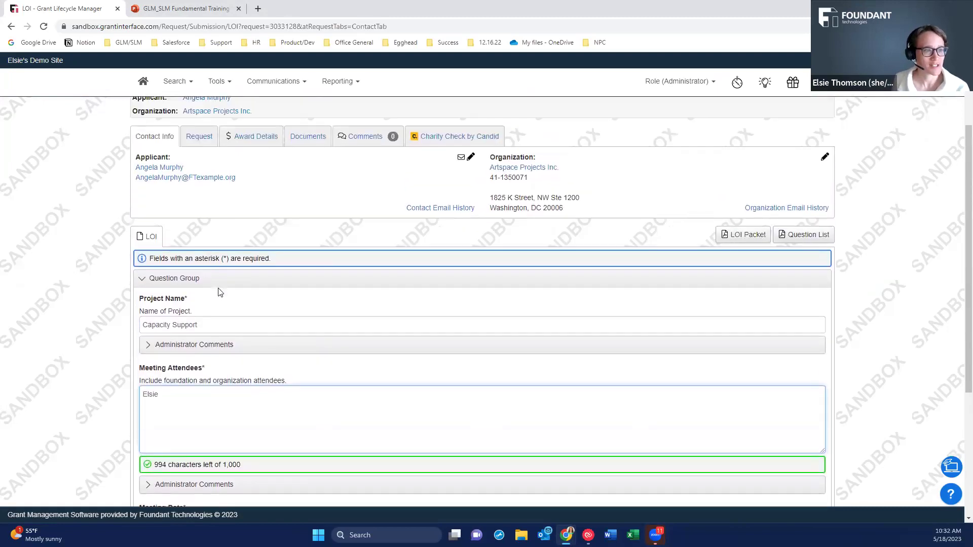
pyautogui.scroll(-3, 218, 293)
pyautogui.write('and ANgela')
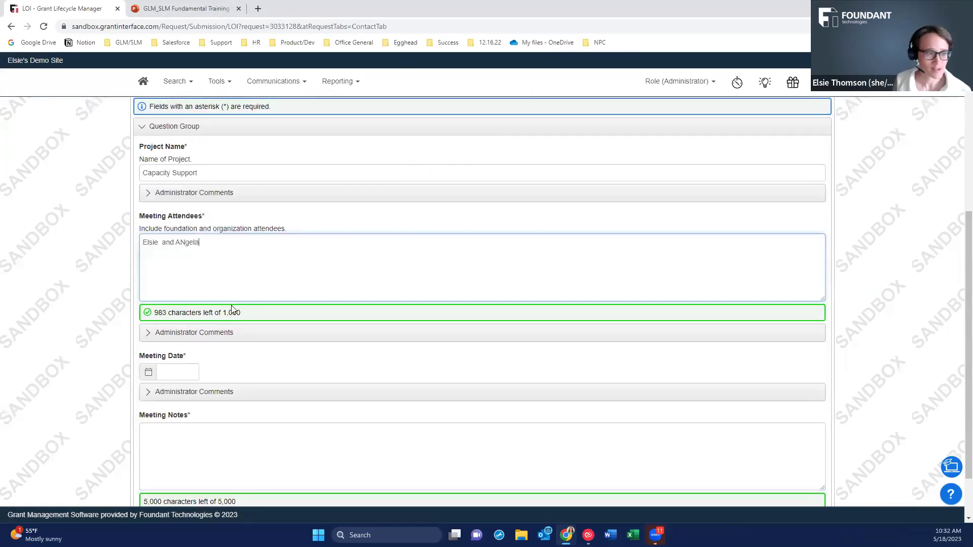
pyautogui.click(177, 372)
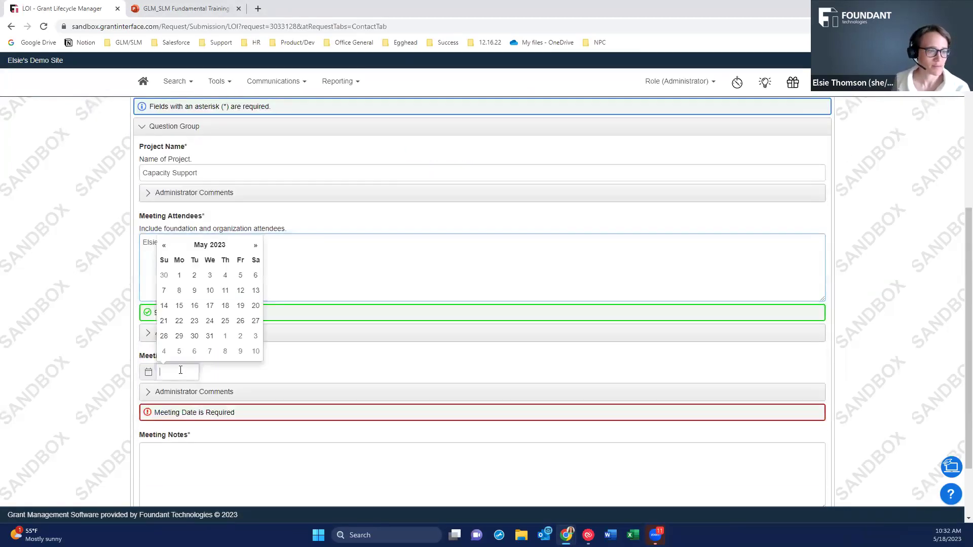
pyautogui.click(209, 321)
pyautogui.click(193, 452)
pyautogui.write('G')
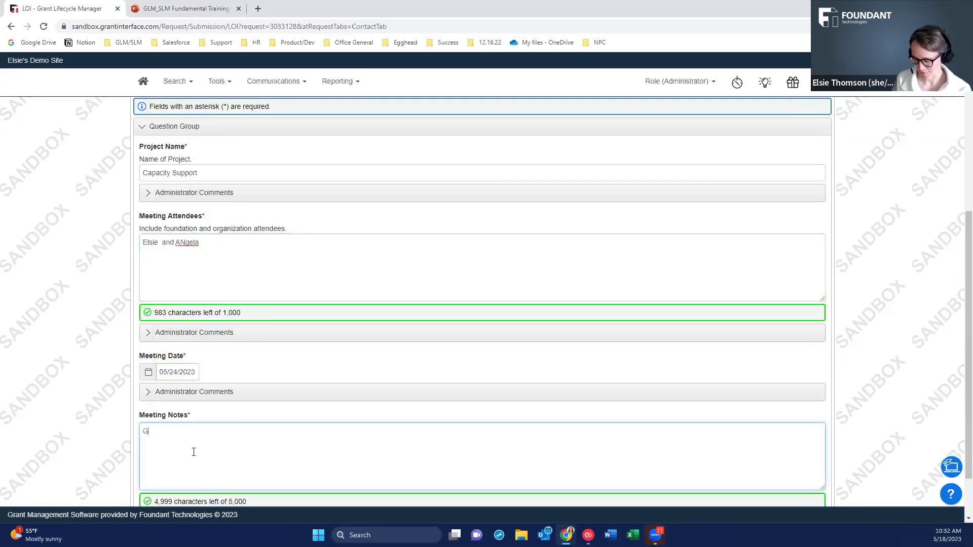
pyautogui.write('reat tit!')
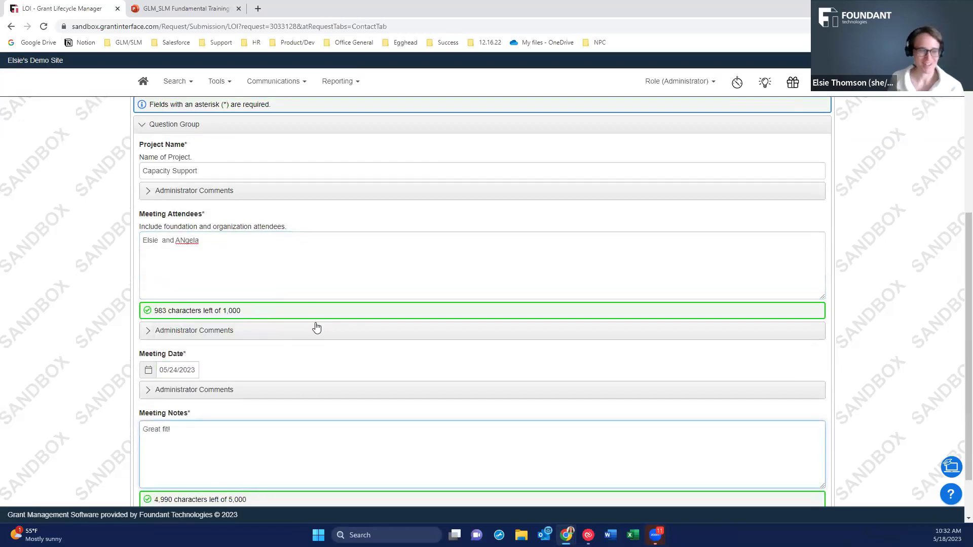
pyautogui.scroll(-2, 315, 328)
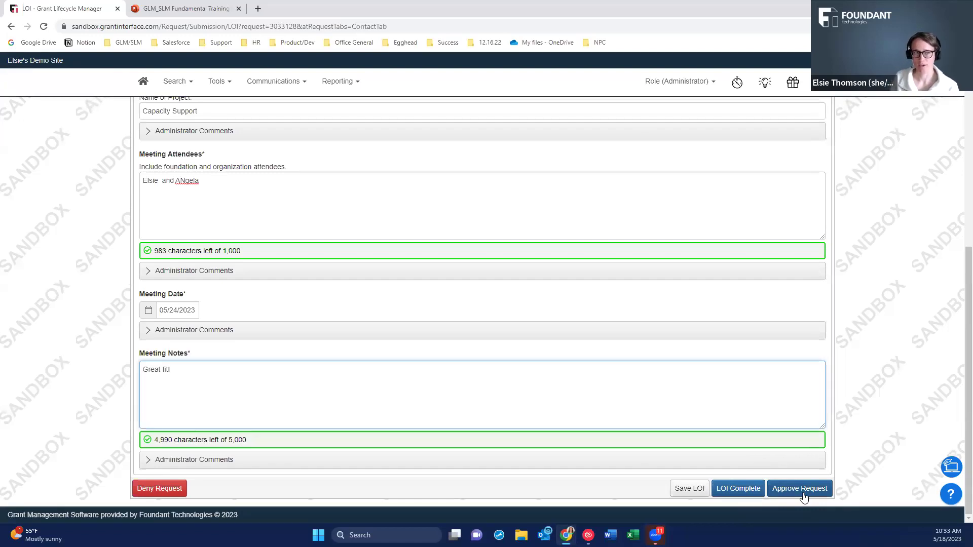
# Mark the Capacity Support LOI complete and review the reloaded page.
pyautogui.click(749, 491)
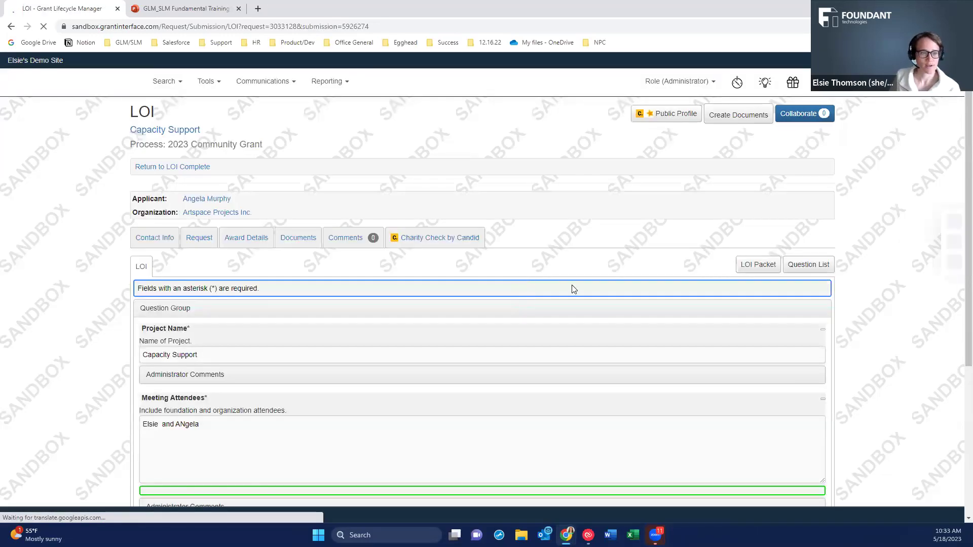
pyautogui.scroll(-6, 655, 329)
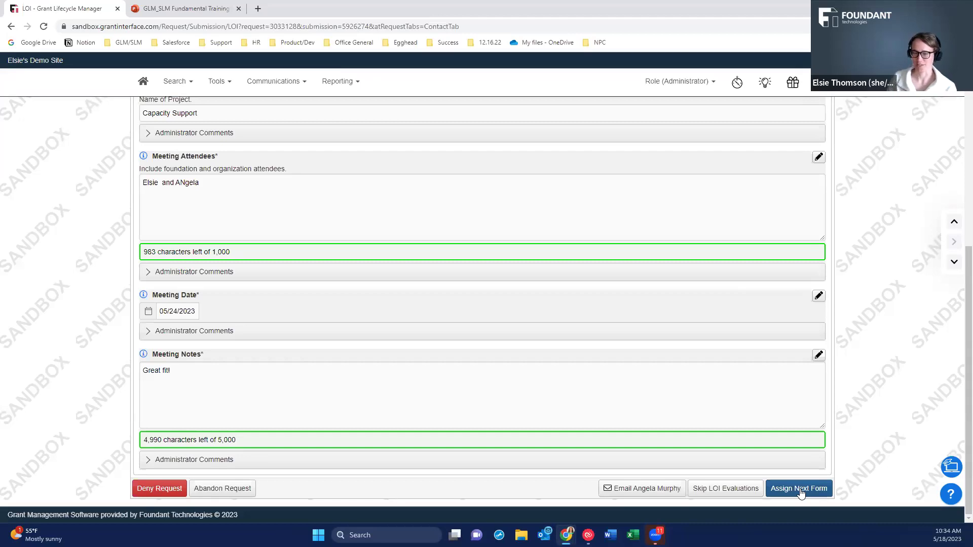
# Assign the Application form and view the request's email history showing the Invitation to Apply.
pyautogui.click(800, 490)
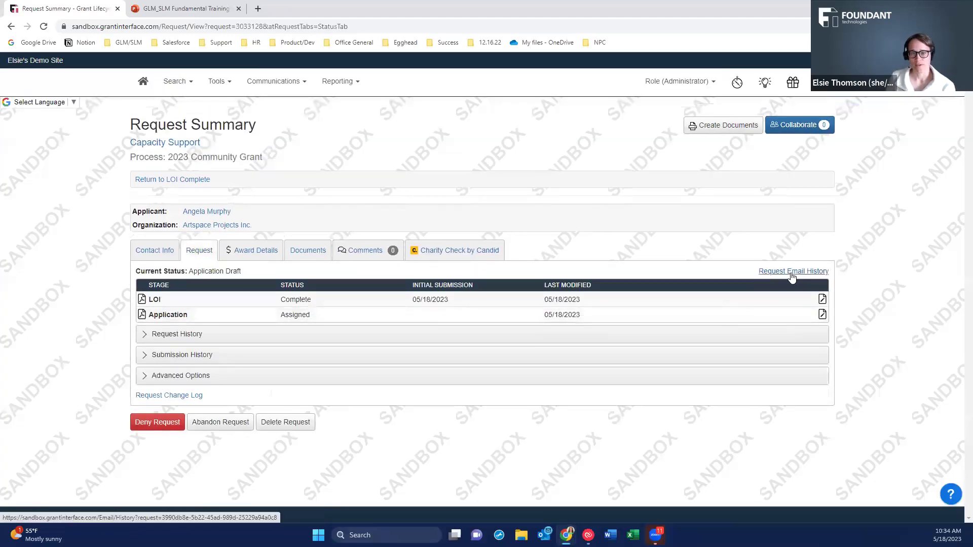
pyautogui.click(792, 274)
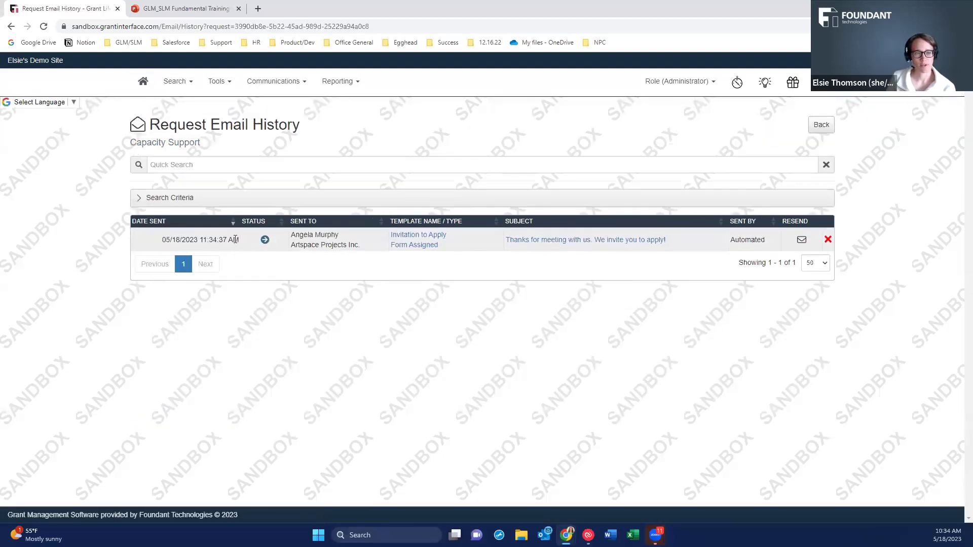
pyautogui.click(558, 241)
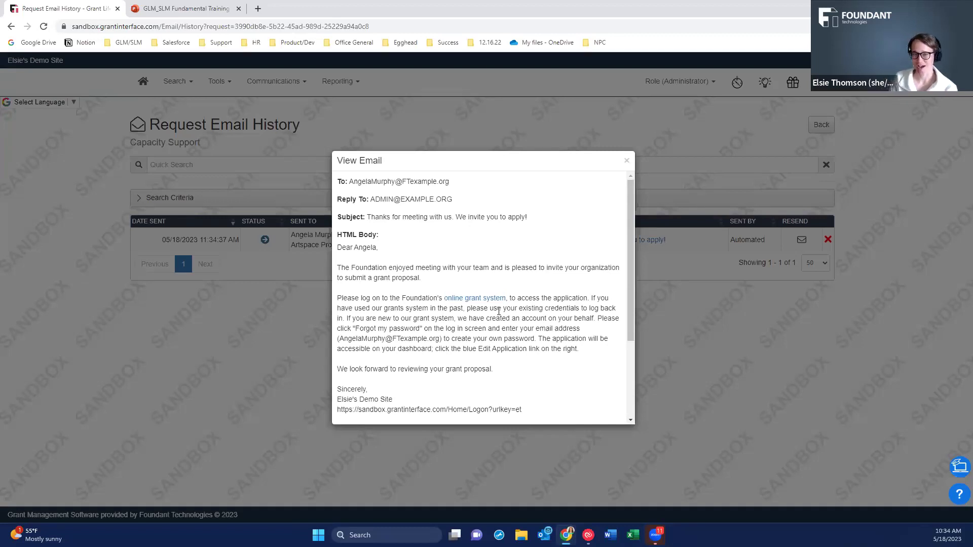
pyautogui.moveTo(591, 297); pyautogui.dragTo(613, 335)
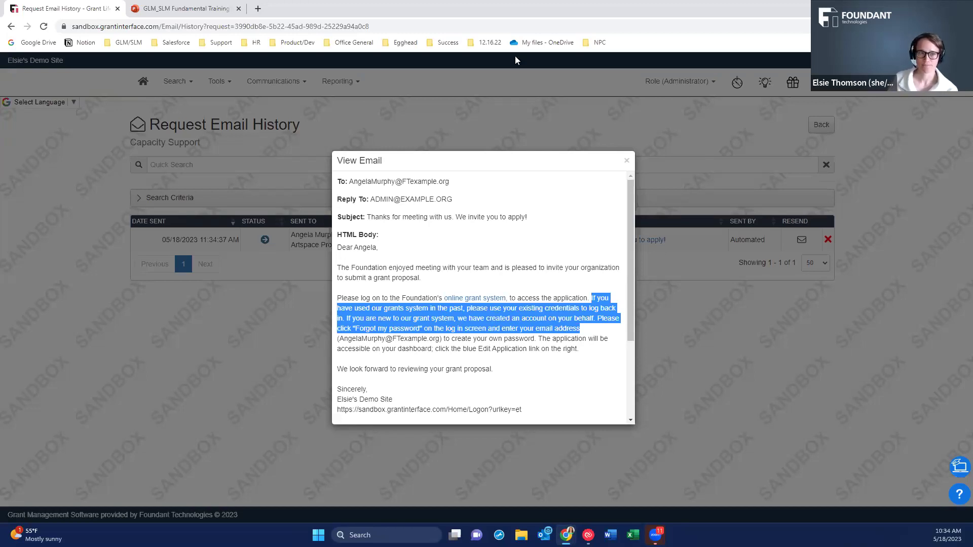
pyautogui.click(628, 160)
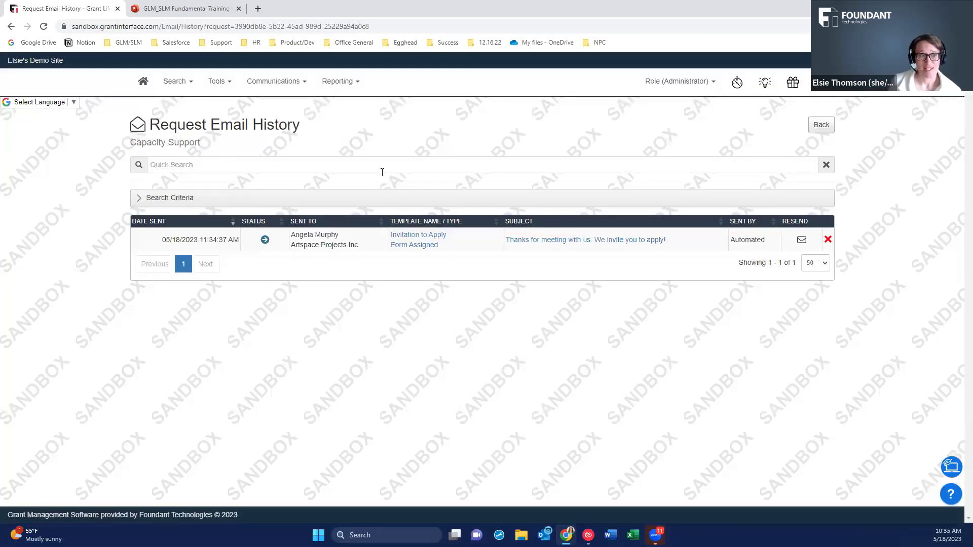
# Proxy as the Artspace Projects applicant from their user profile and browse their Applicant Dashboard.
pyautogui.click(11, 28)
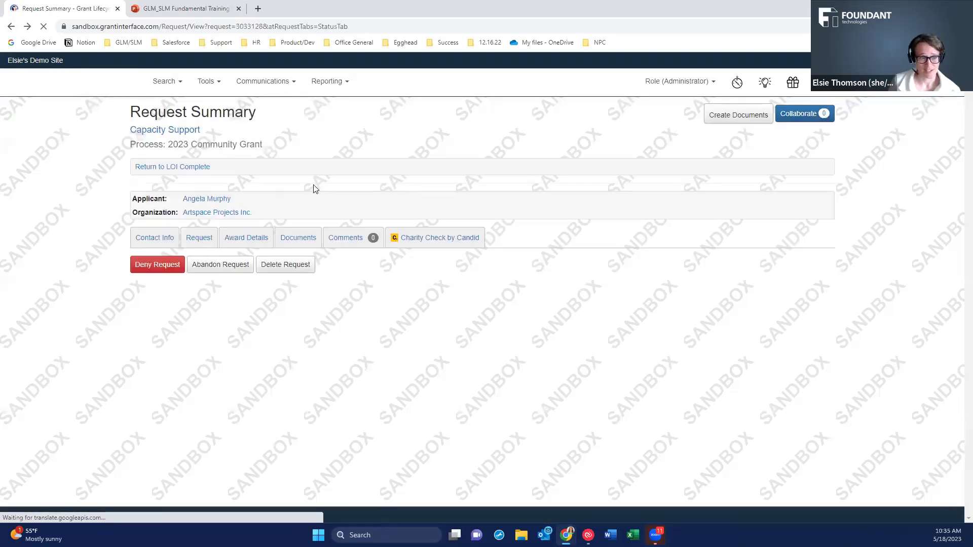
pyautogui.click(209, 200)
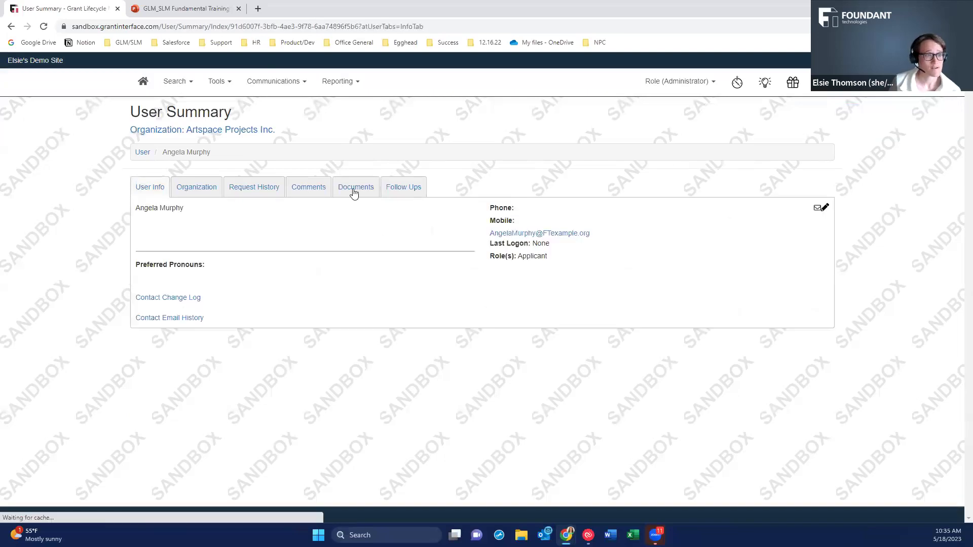
pyautogui.click(527, 248)
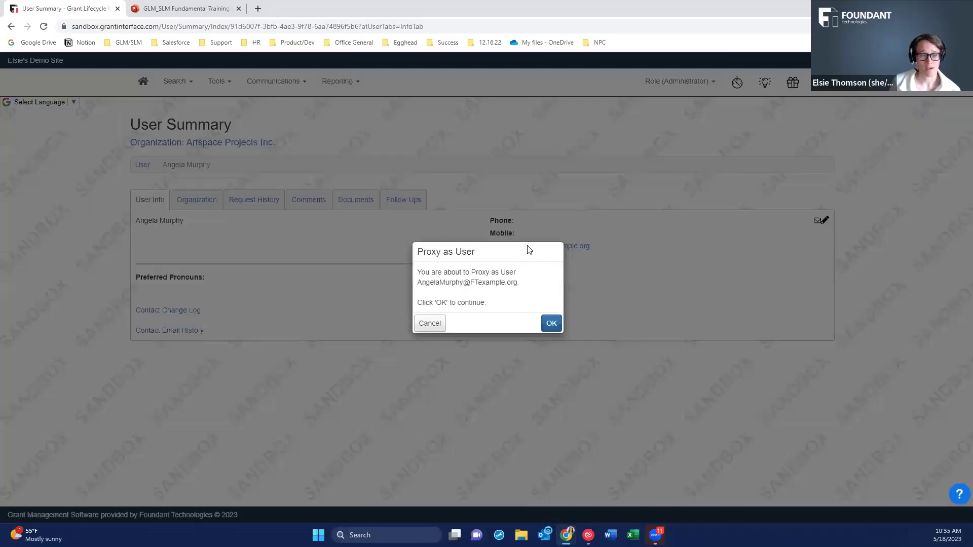
pyautogui.click(549, 322)
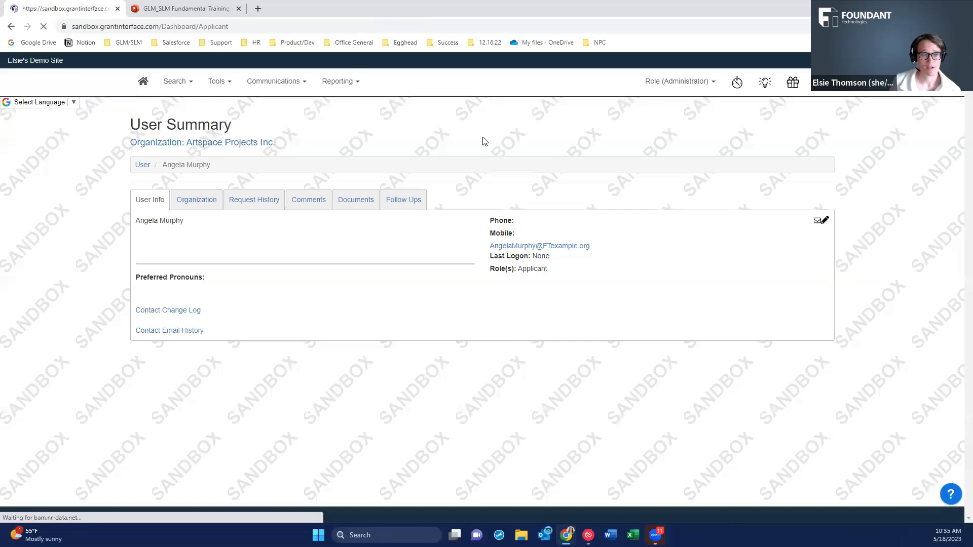
pyautogui.scroll(-3, 420, 233)
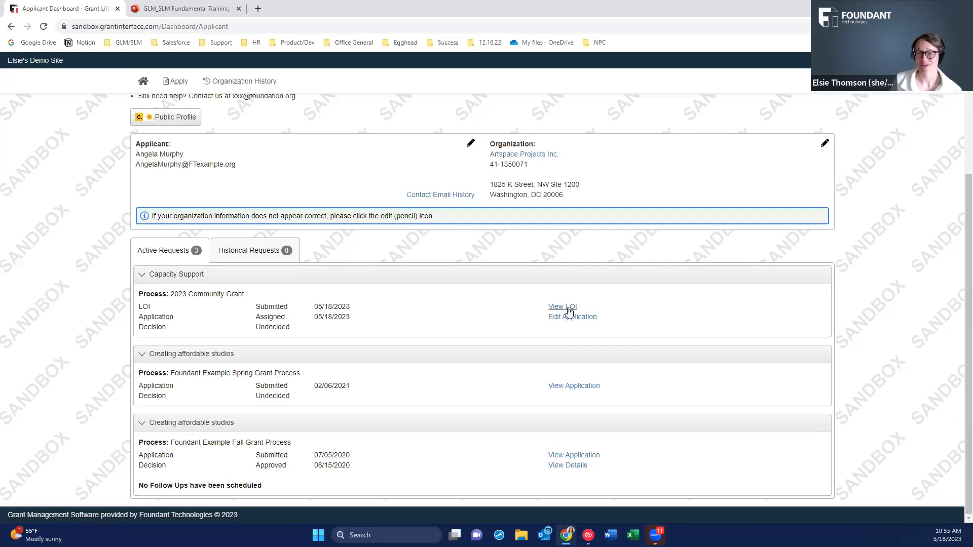
# Open the 2023 Community Grant LOI from the applicant dashboard and scroll through its answers.
pyautogui.click(568, 309)
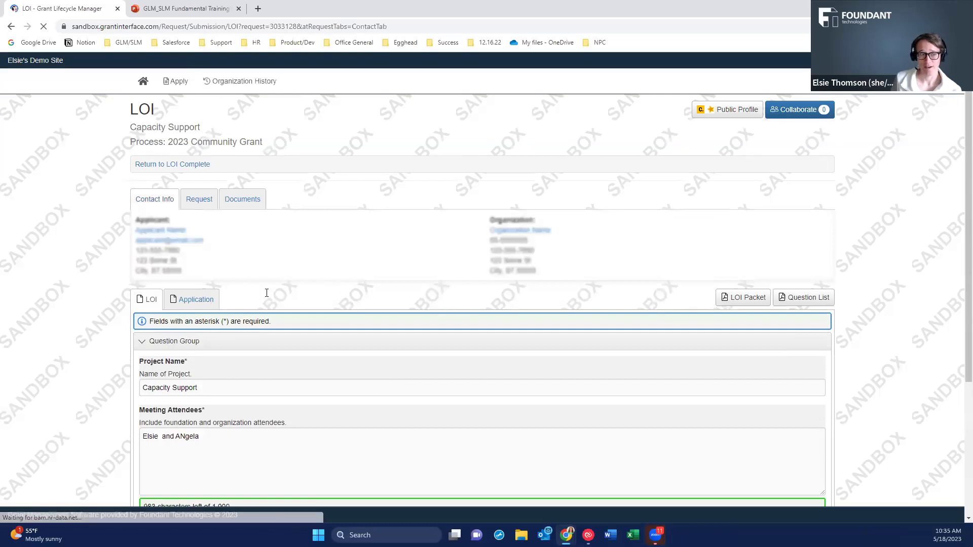
pyautogui.scroll(-3, 265, 294)
pyautogui.scroll(-1, 147, 193)
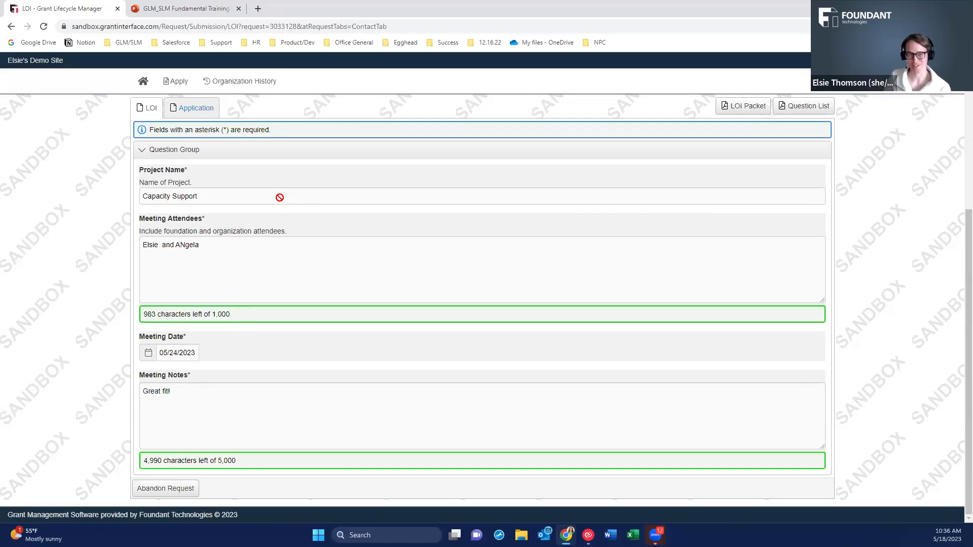
pyautogui.scroll(2, 246, 274)
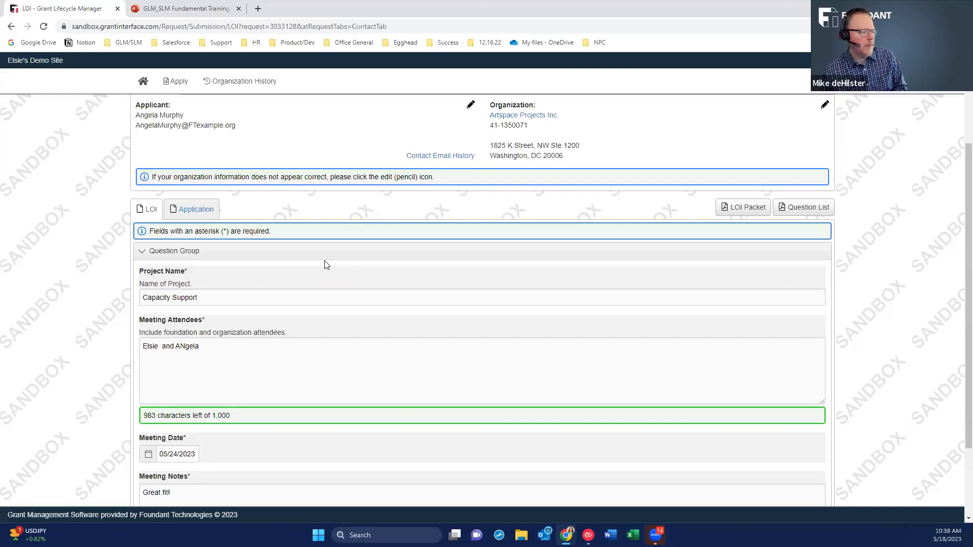
pyautogui.scroll(-2, 284, 337)
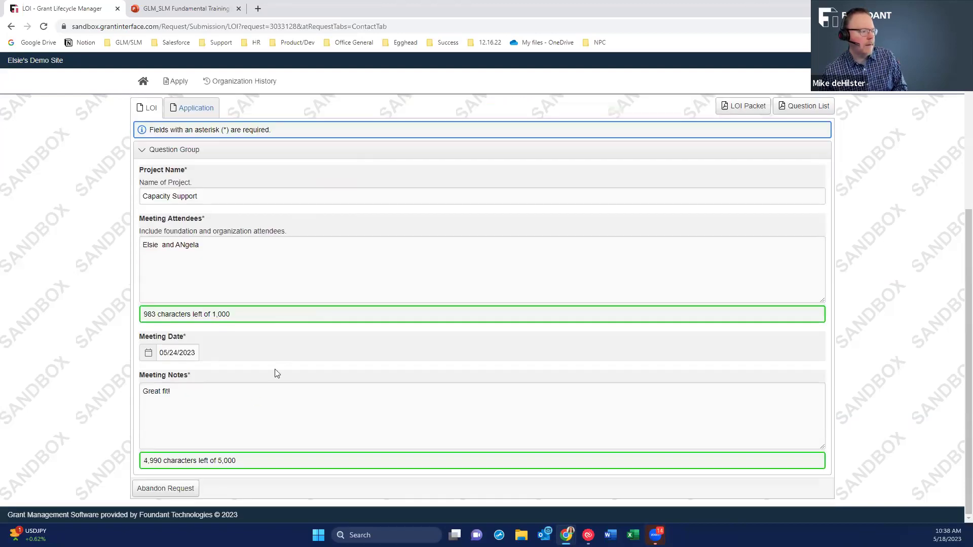
pyautogui.scroll(5, 253, 404)
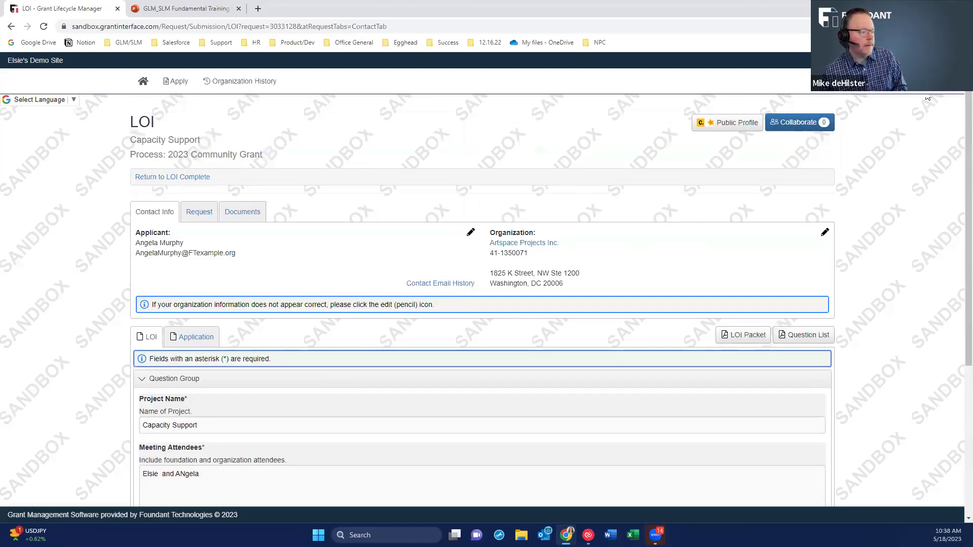
# Exit the proxy session and go to the Process Manager as administrator.
pyautogui.click(901, 81)
pyautogui.click(869, 151)
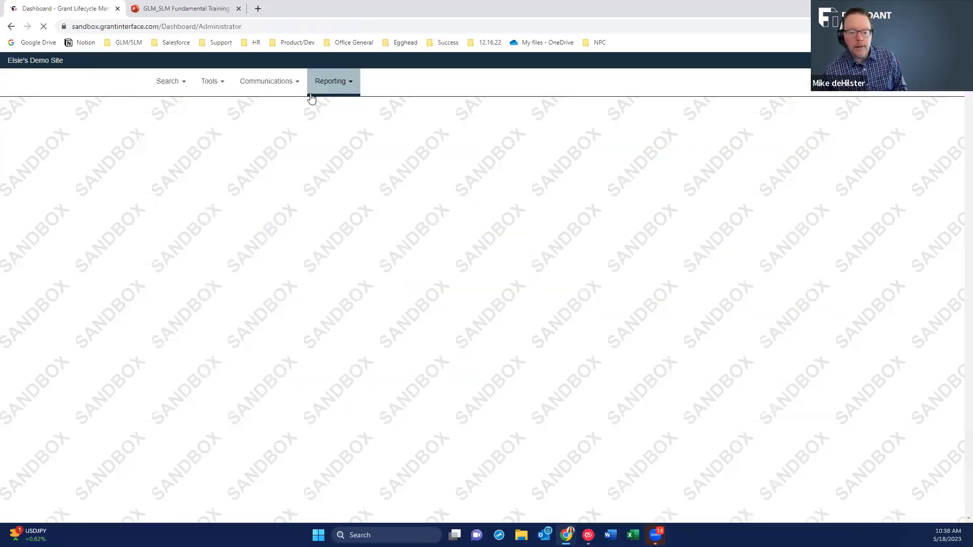
pyautogui.click(205, 82)
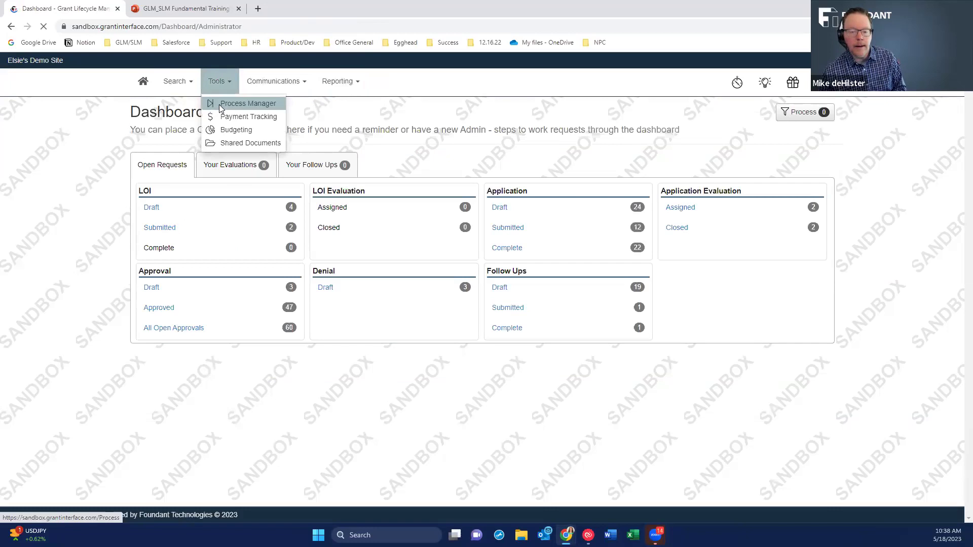
pyautogui.click(220, 105)
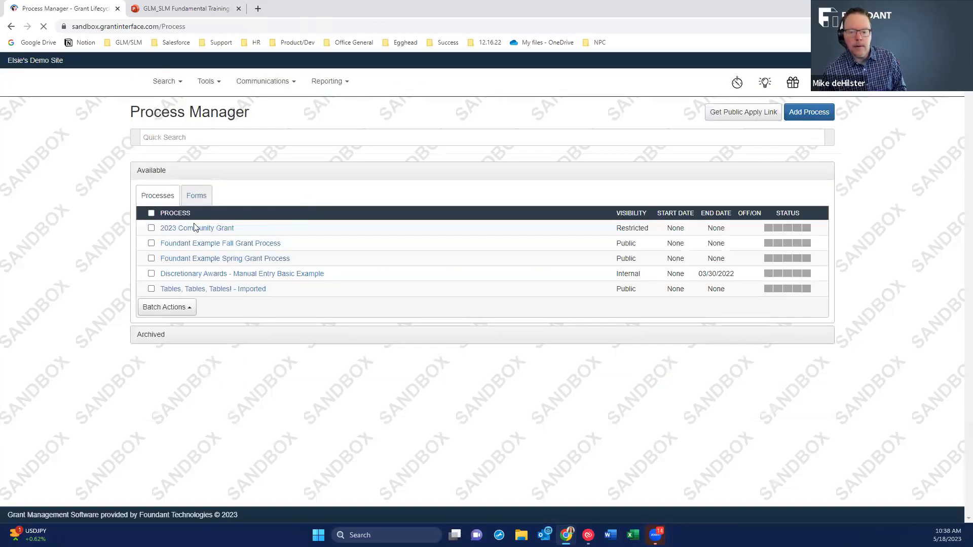
# Open the 2023 Community Grant LOI form for editing and review its four meeting questions.
pyautogui.click(191, 229)
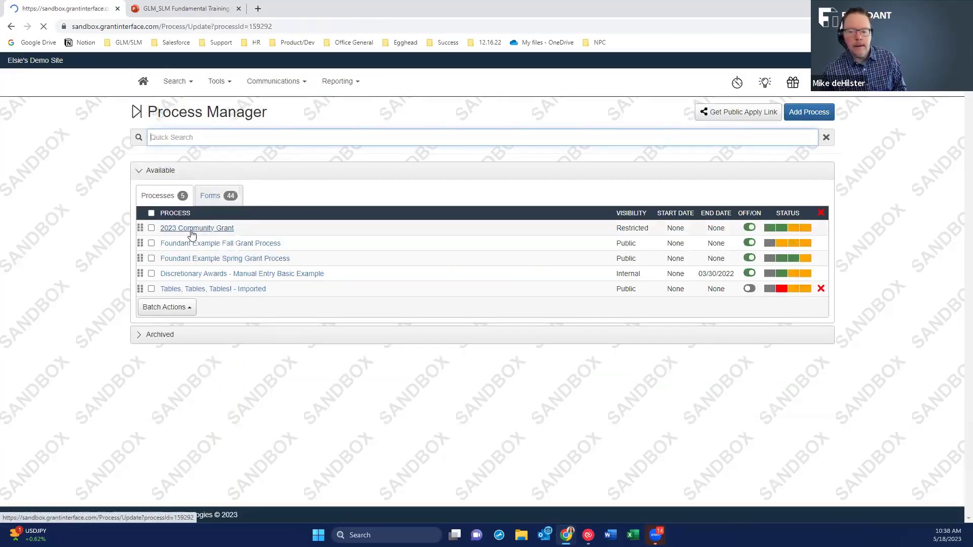
pyautogui.click(217, 228)
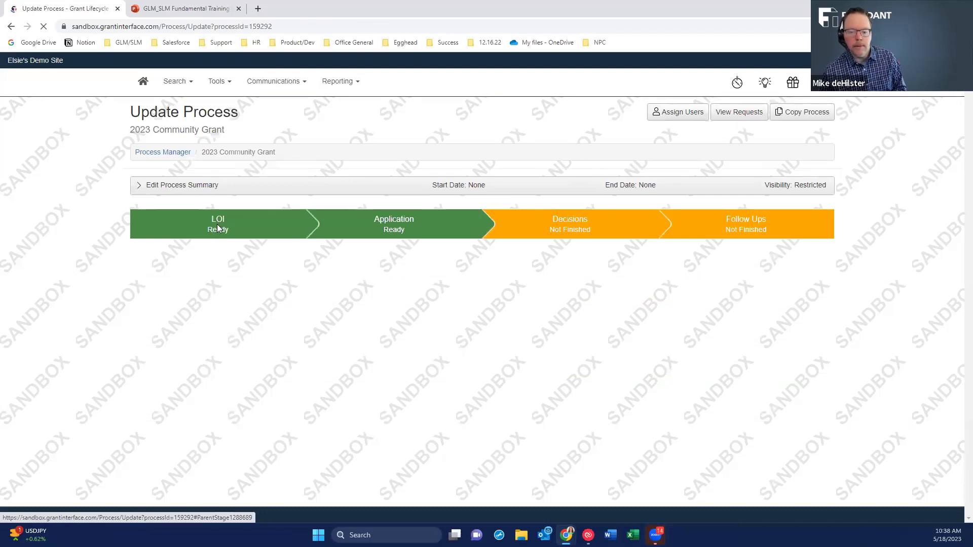
pyautogui.click(799, 291)
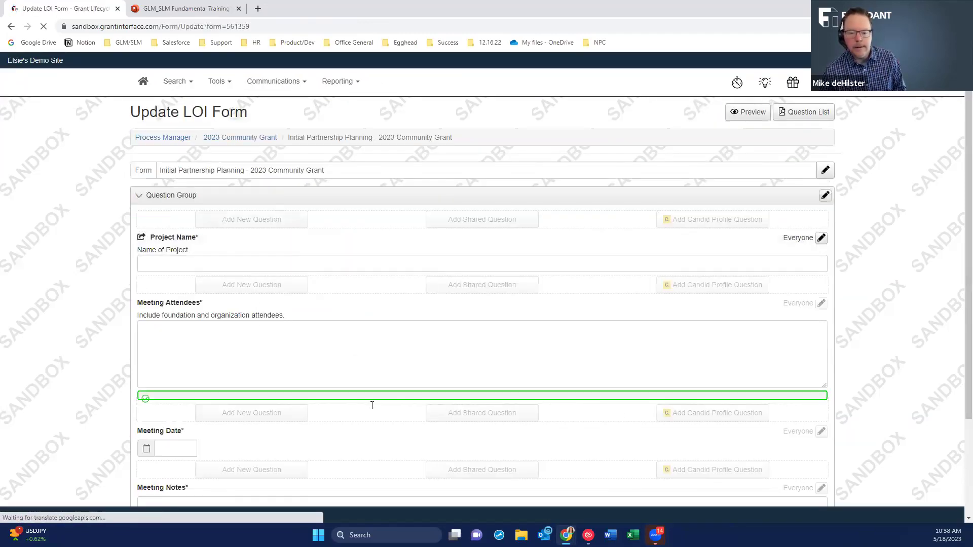
pyautogui.scroll(-3, 397, 446)
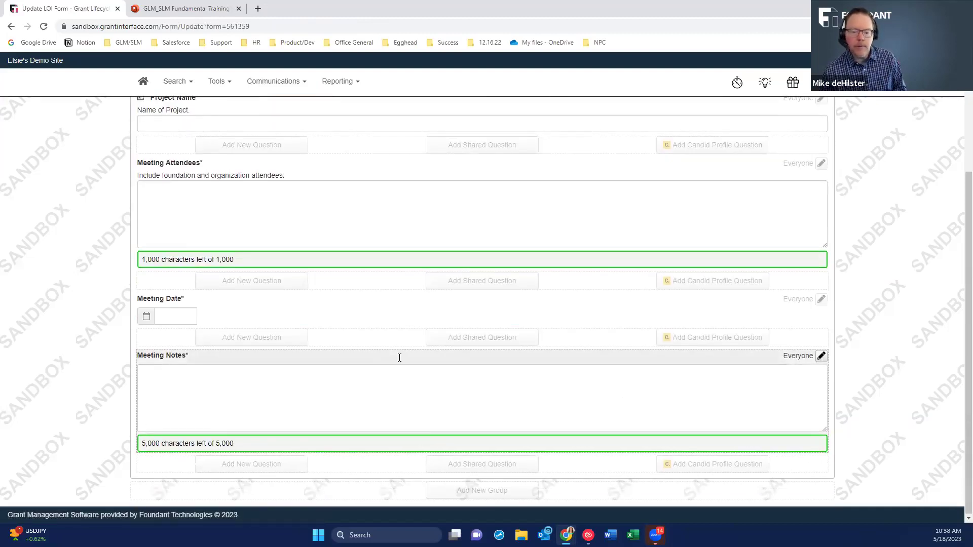
pyautogui.scroll(3, 306, 250)
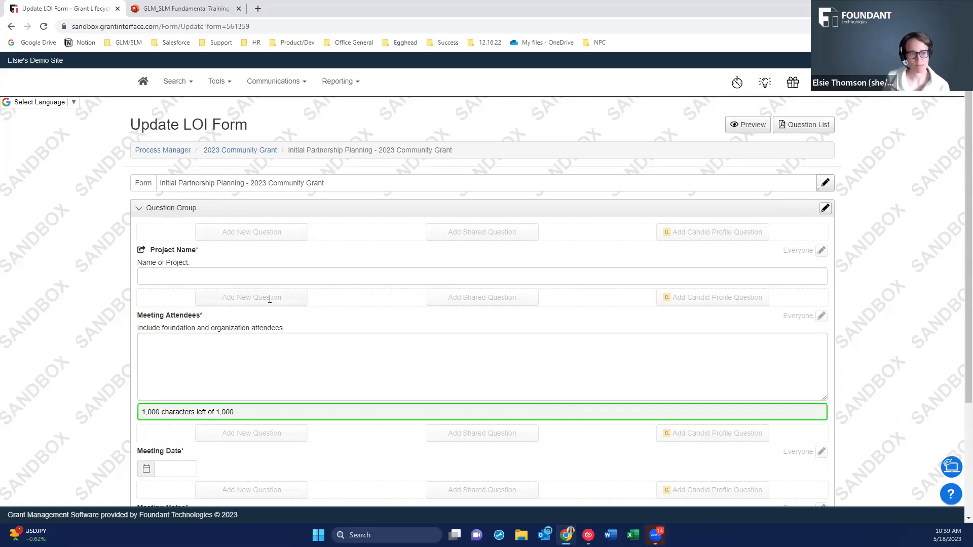
pyautogui.scroll(-1, 426, 477)
pyautogui.scroll(-3, 308, 289)
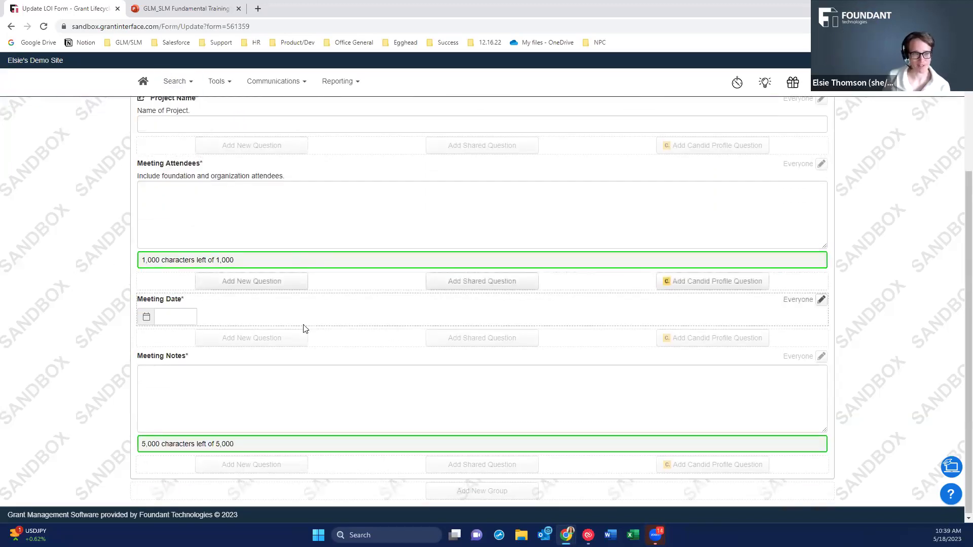
pyautogui.scroll(3, 281, 319)
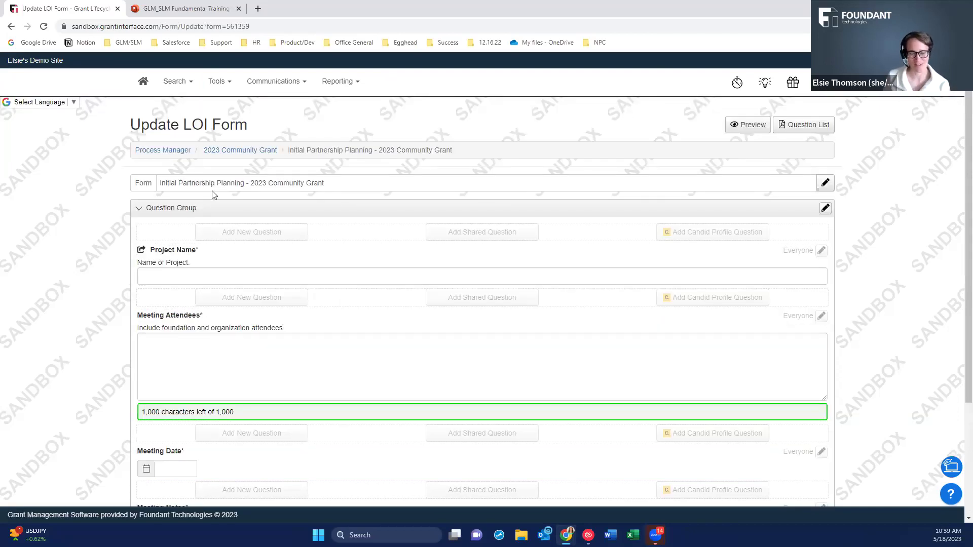
pyautogui.scroll(-1, 348, 284)
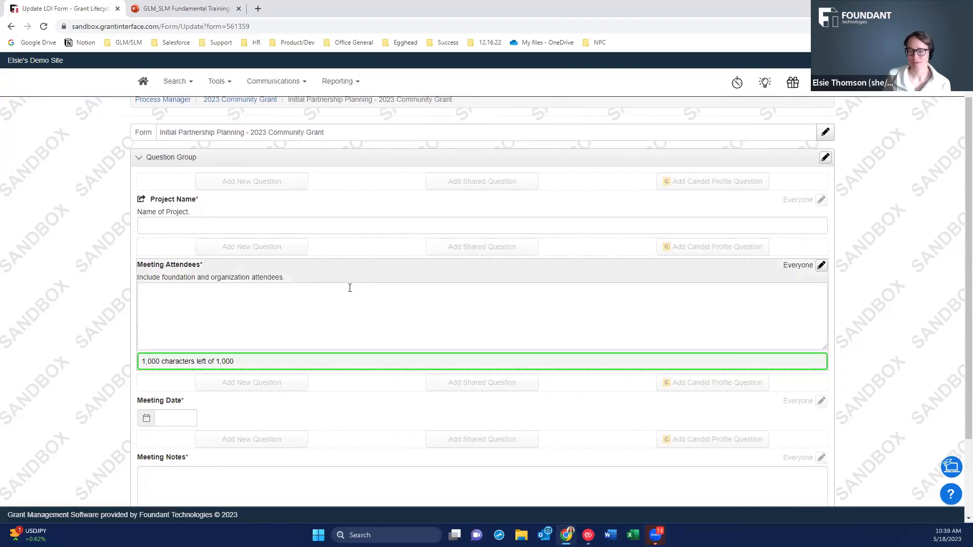
# In the training deck, select slide 10, GLM Manual Entry Use Cases, and play from the beginning.
pyautogui.click(166, 10)
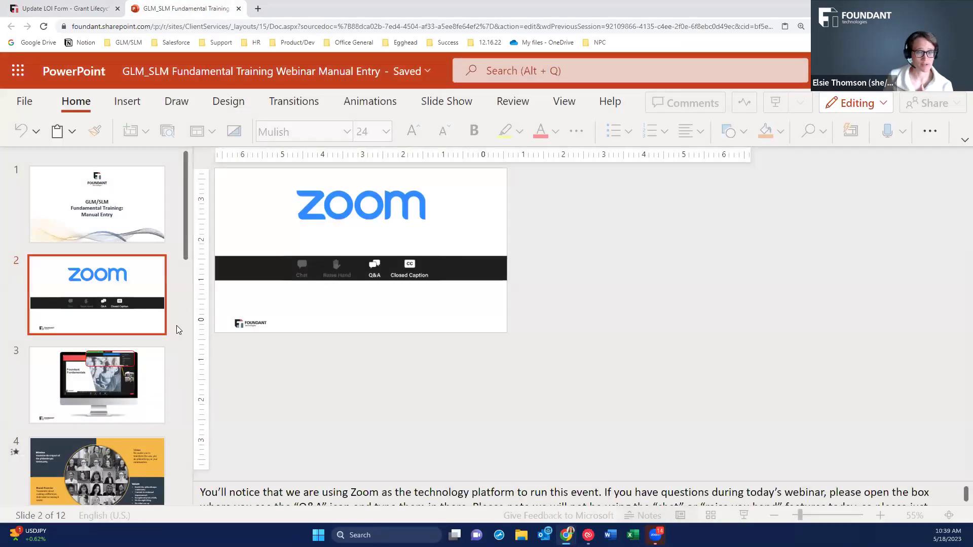
pyautogui.scroll(-10, 118, 429)
pyautogui.scroll(1, 113, 232)
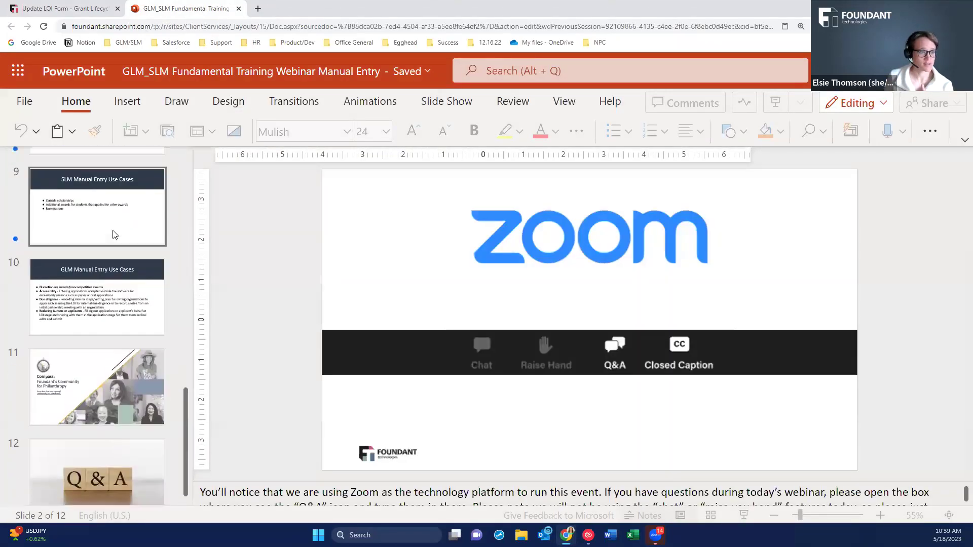
pyautogui.click(115, 335)
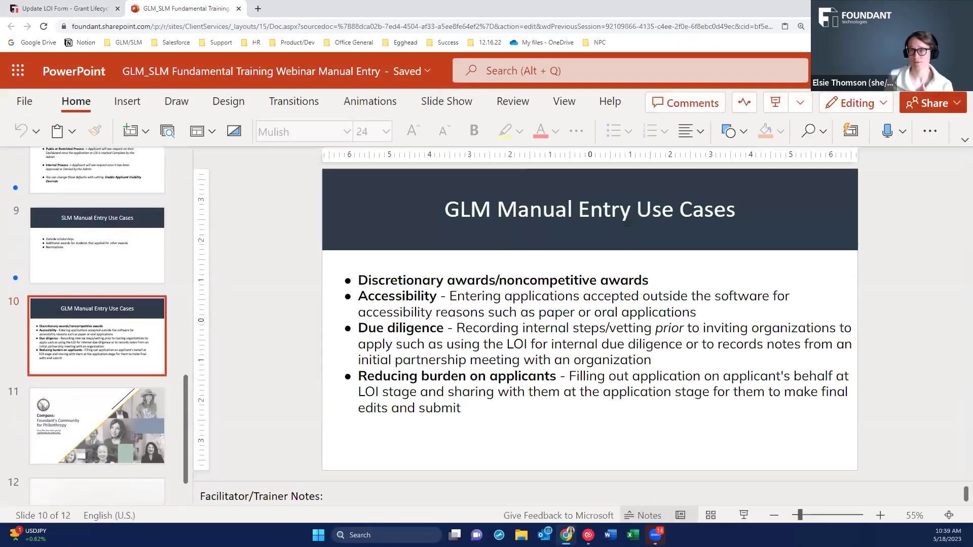
pyautogui.click(799, 105)
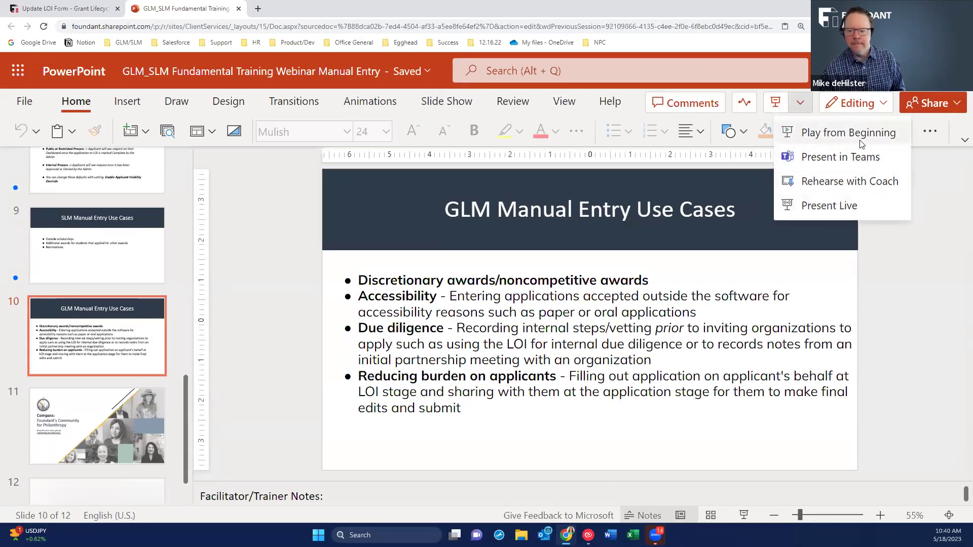
pyautogui.click(776, 103)
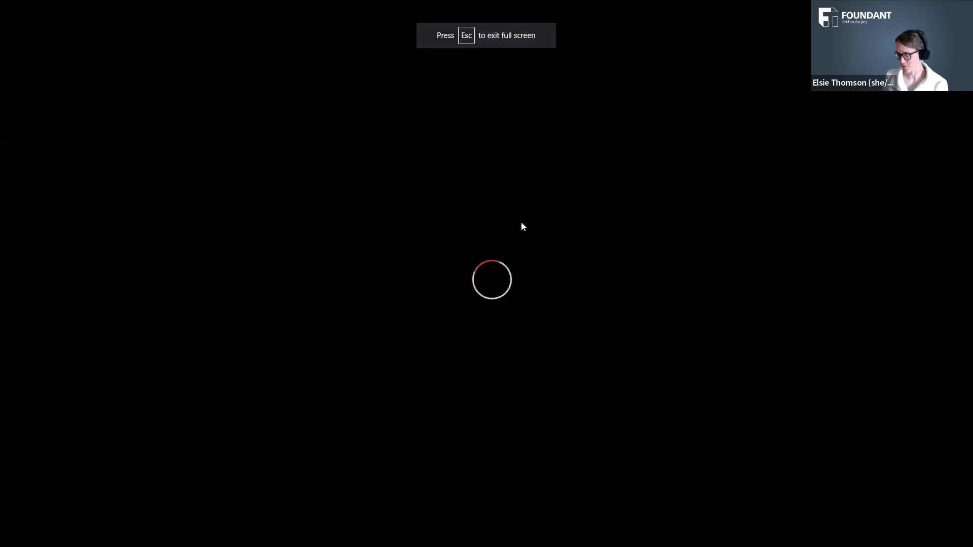